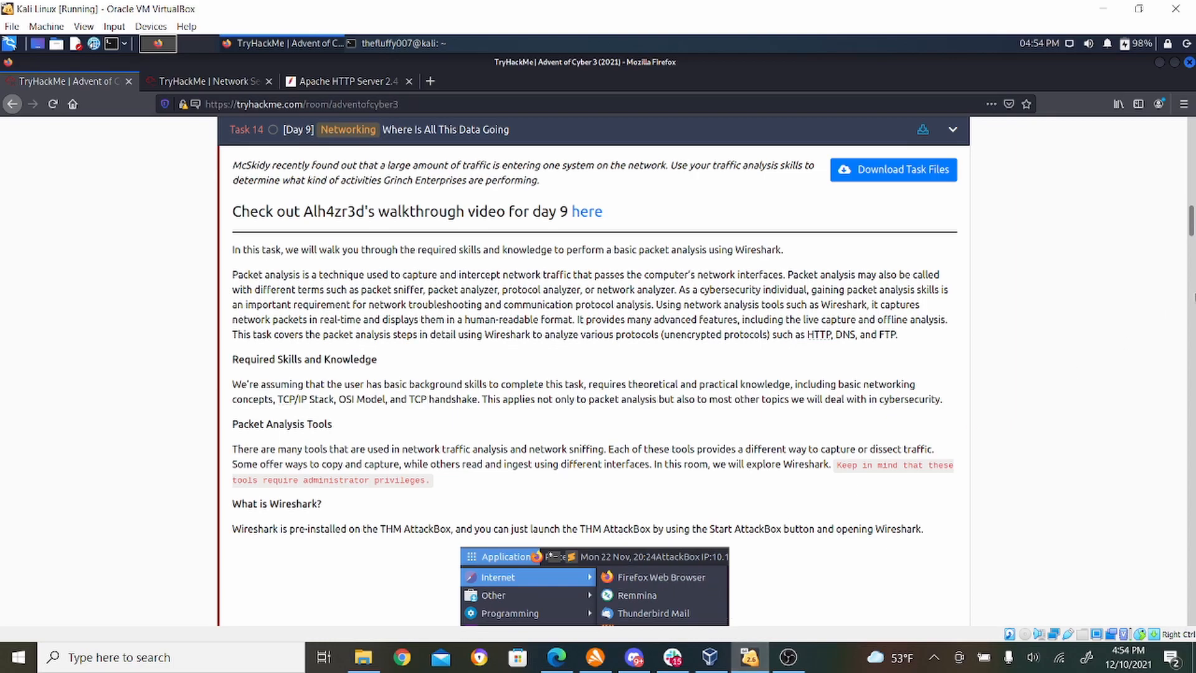
- Download the task file AoC3.pcap for the Day 9 networking task and save it to disk
drag(1191, 224, 1192, 246)
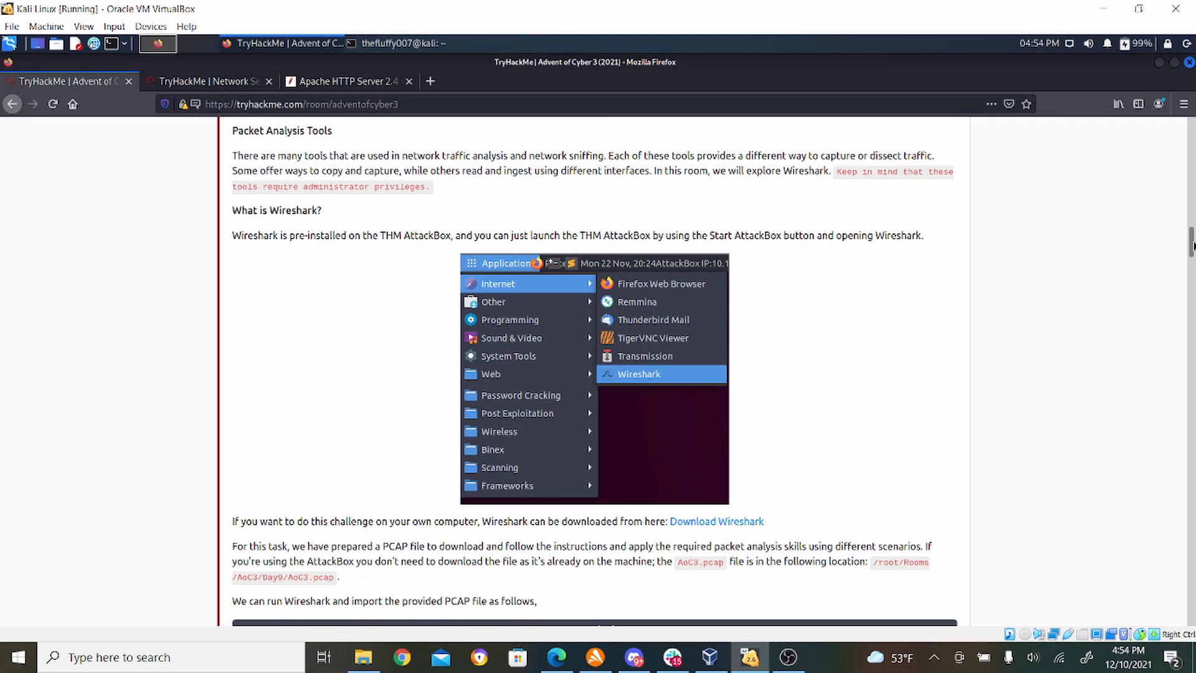
drag(1193, 245, 1192, 217)
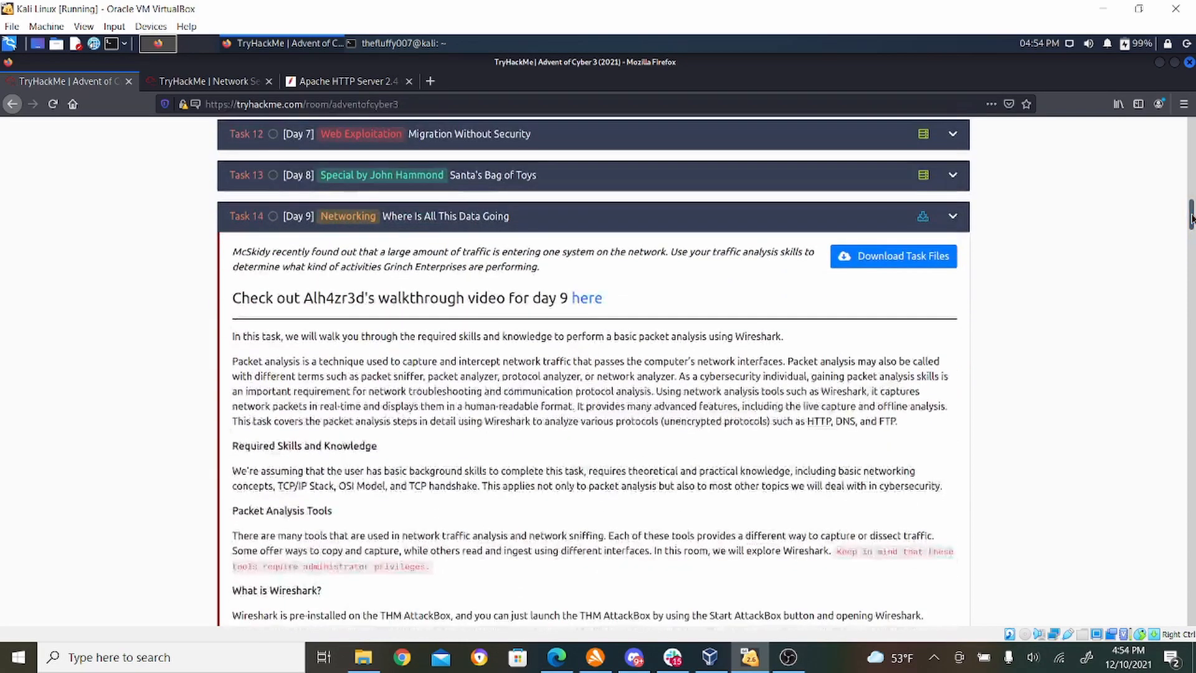
click(944, 263)
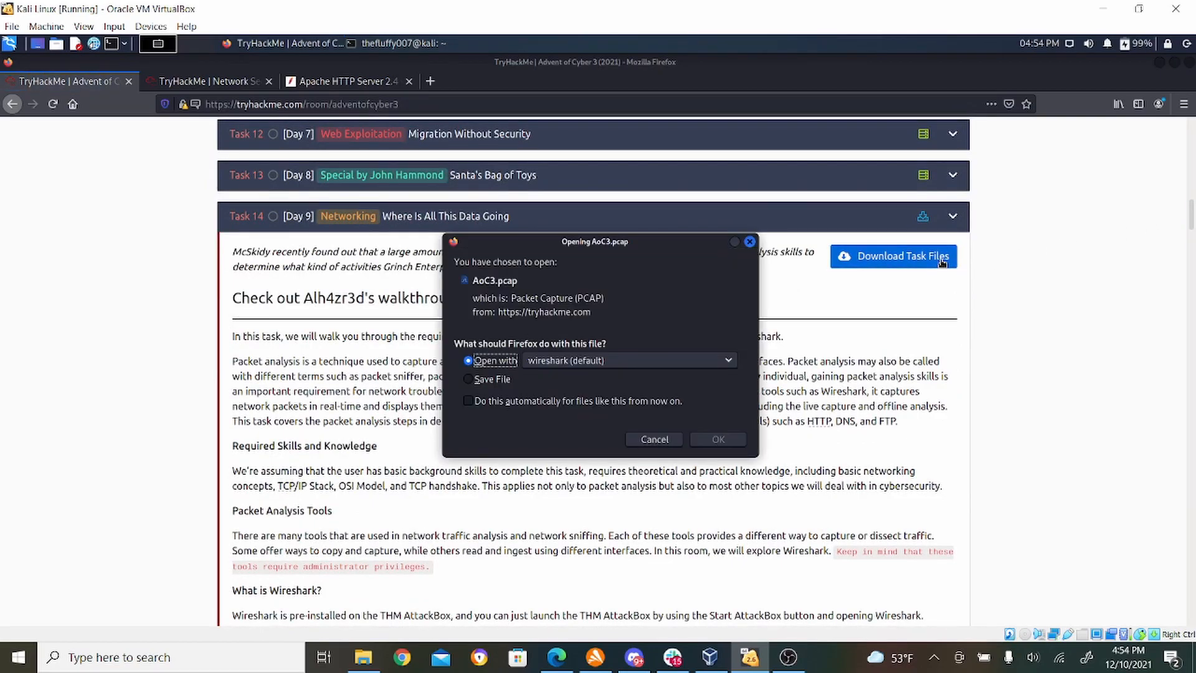
click(487, 381)
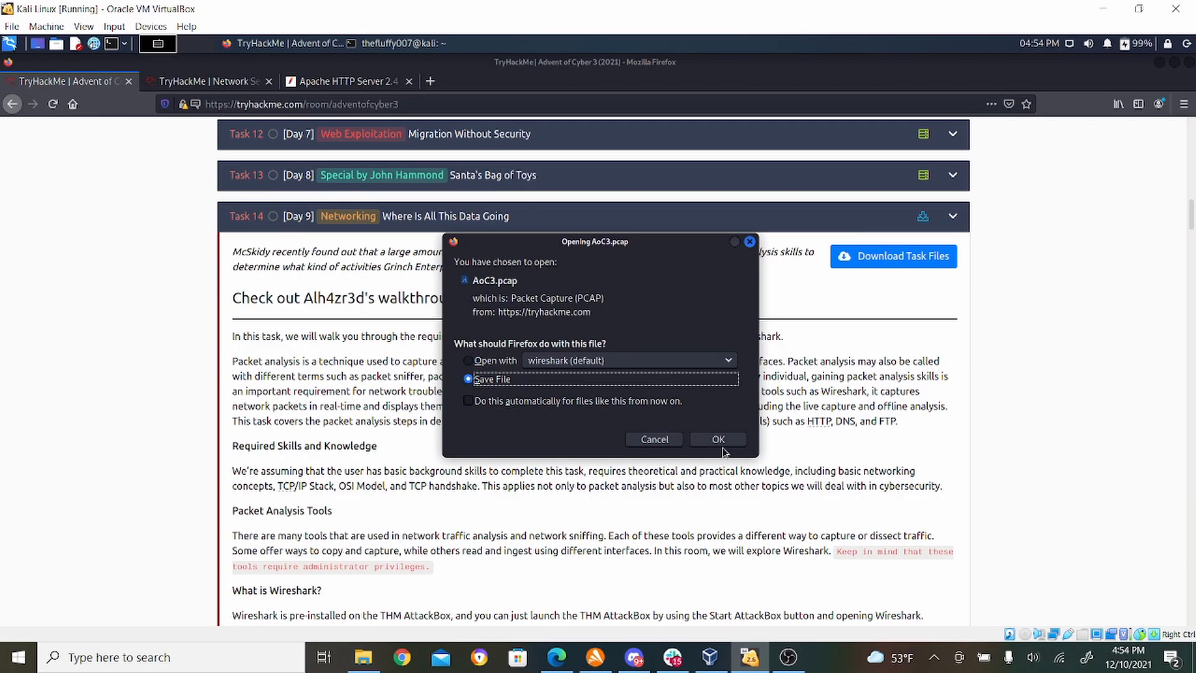
click(718, 440)
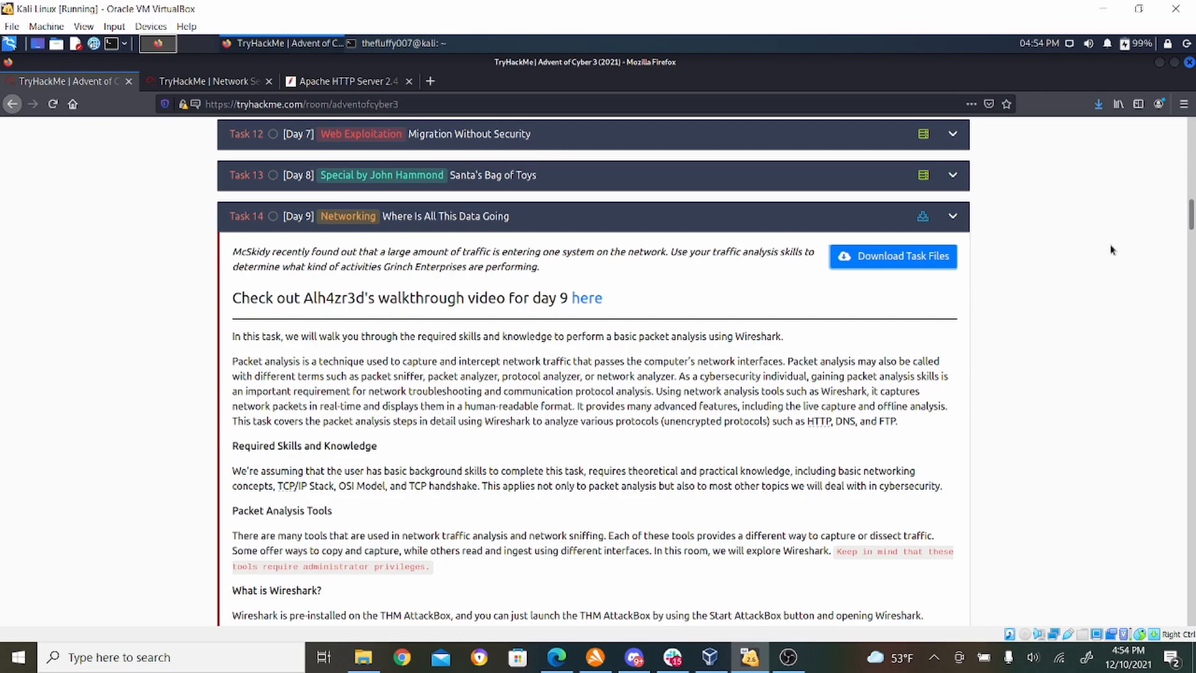
- Read the task's instructions on running Wireshark with the PCAP file and its overview of the five interface components
drag(1190, 215, 1190, 284)
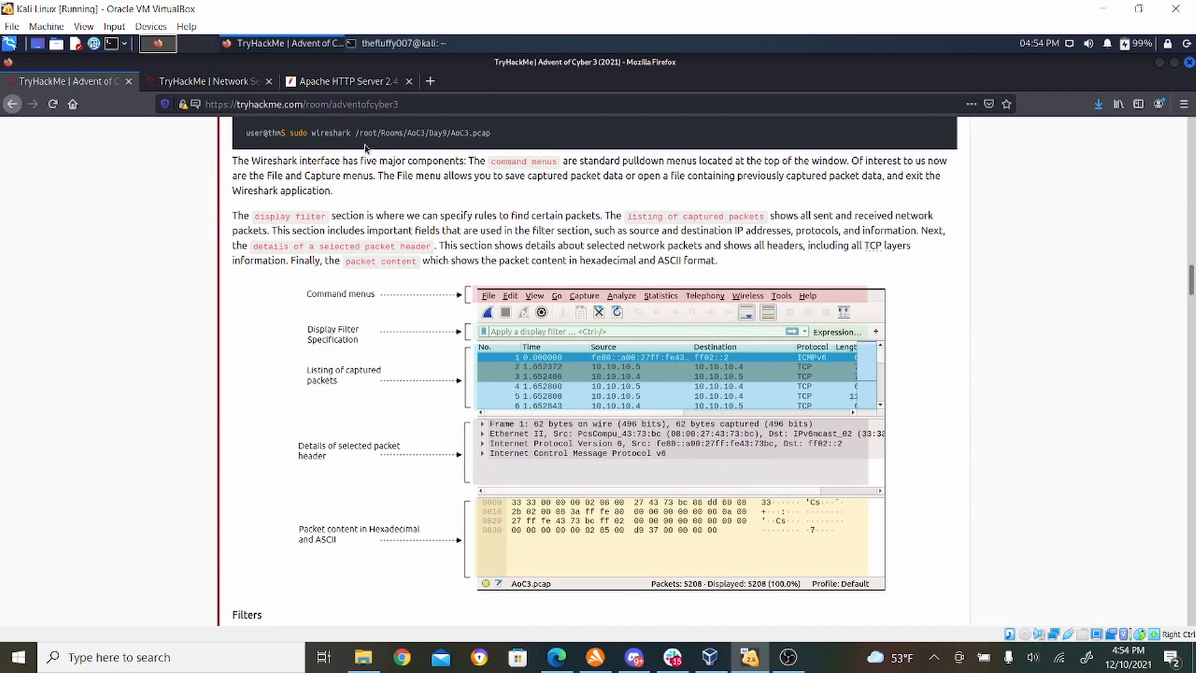
drag(1191, 281, 1191, 251)
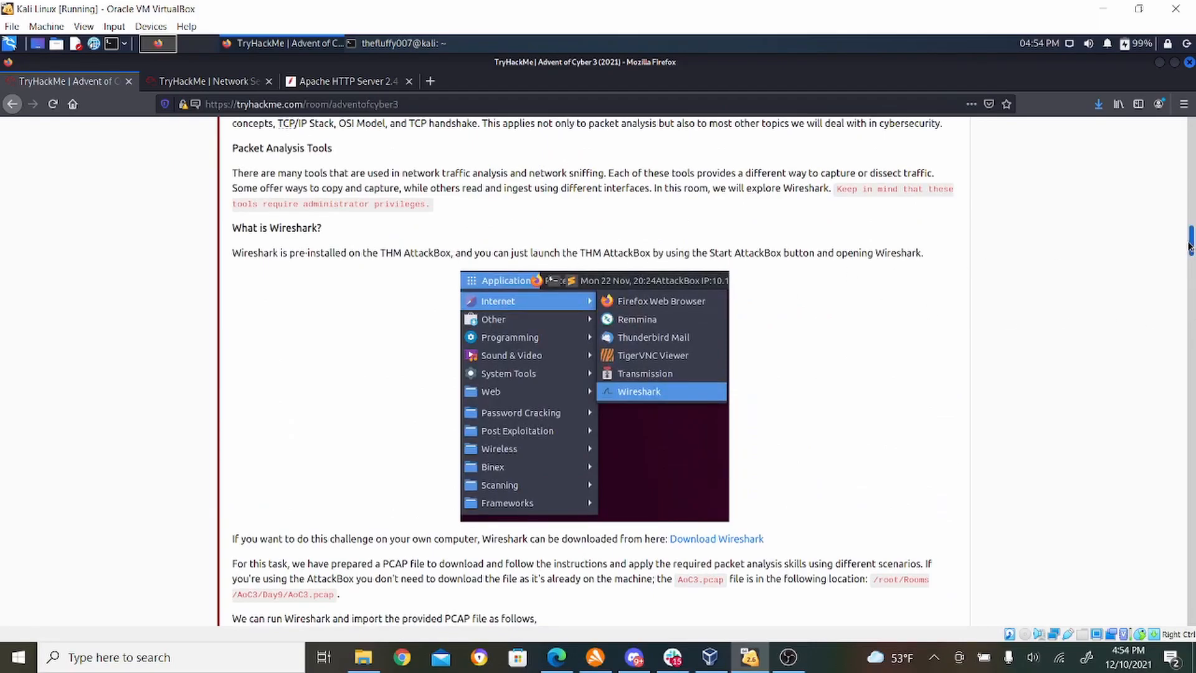
scroll(501, 323, down, 5)
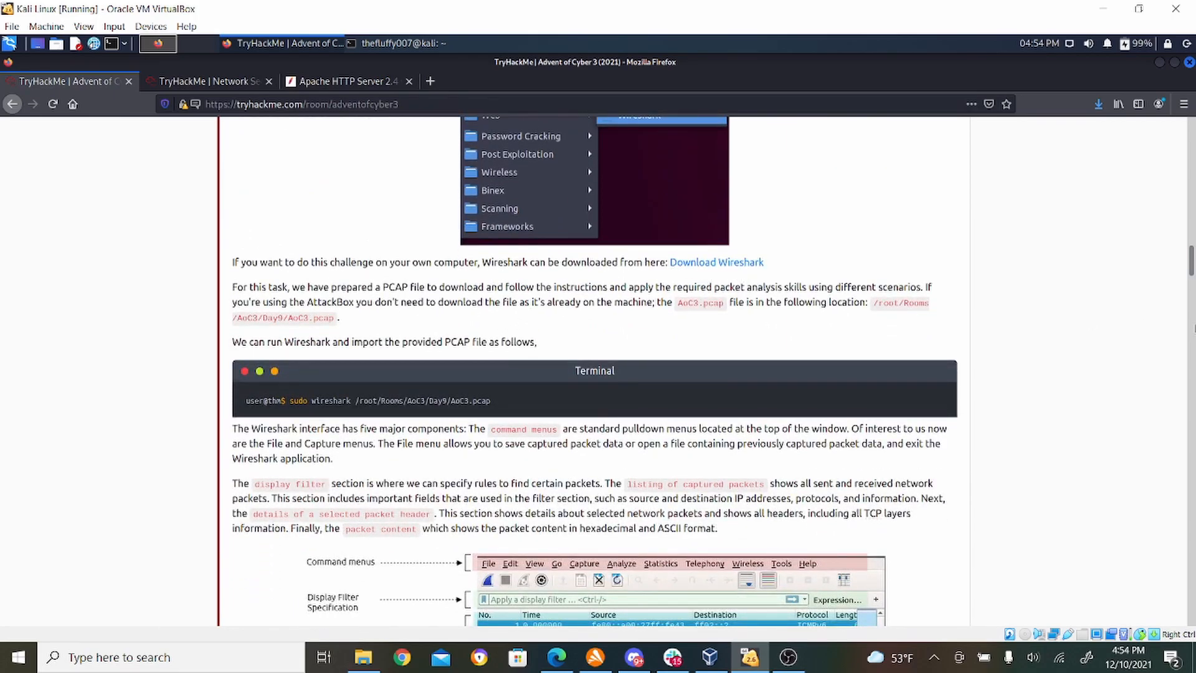
drag(1190, 269, 1191, 288)
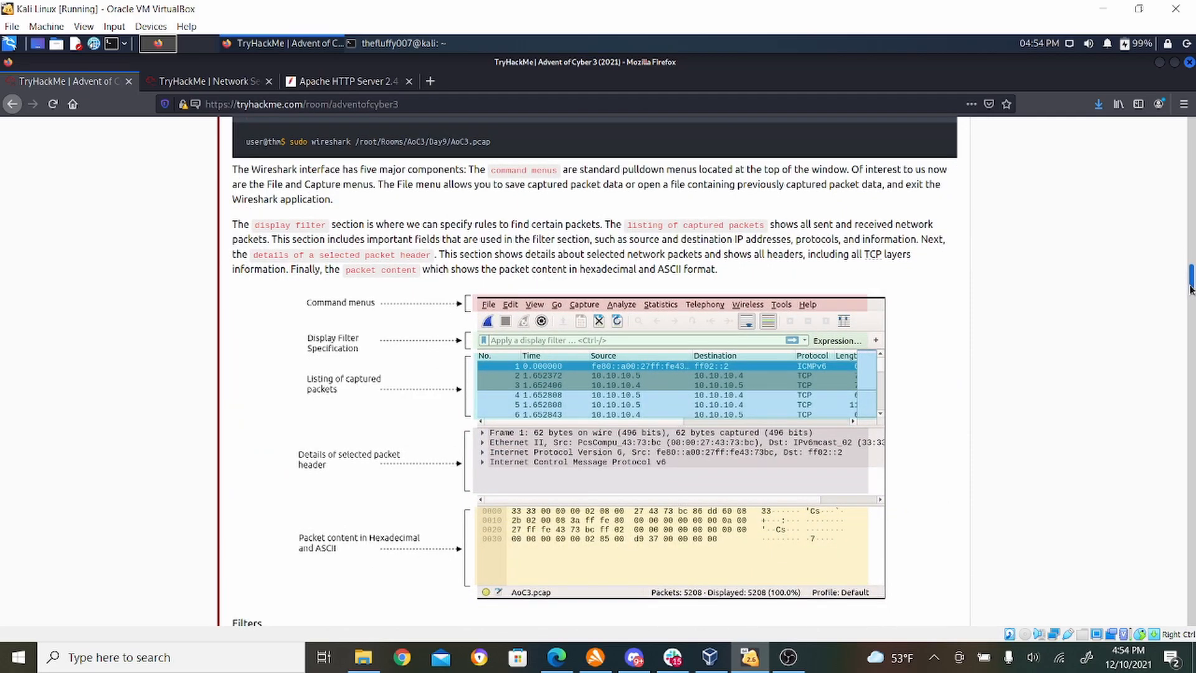
drag(1191, 288, 1190, 294)
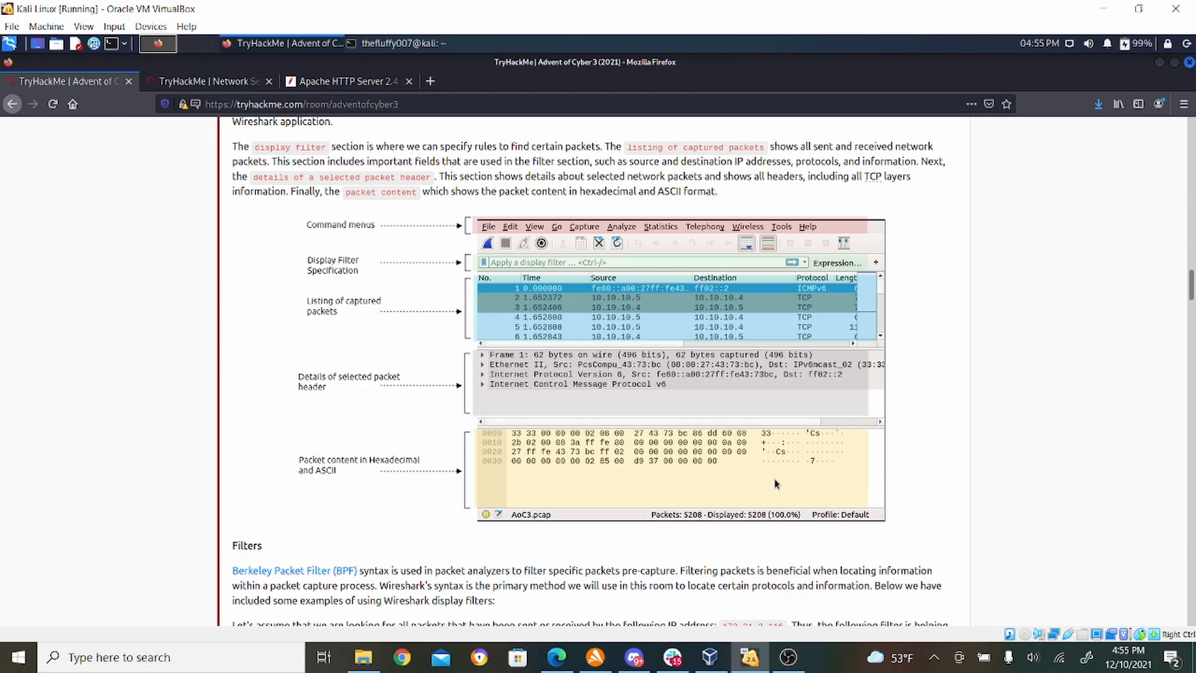
- Read the display filter examples for IP address, protocol, port and exclusion, up to the HTTP #1 - GET section
drag(1190, 281, 1190, 295)
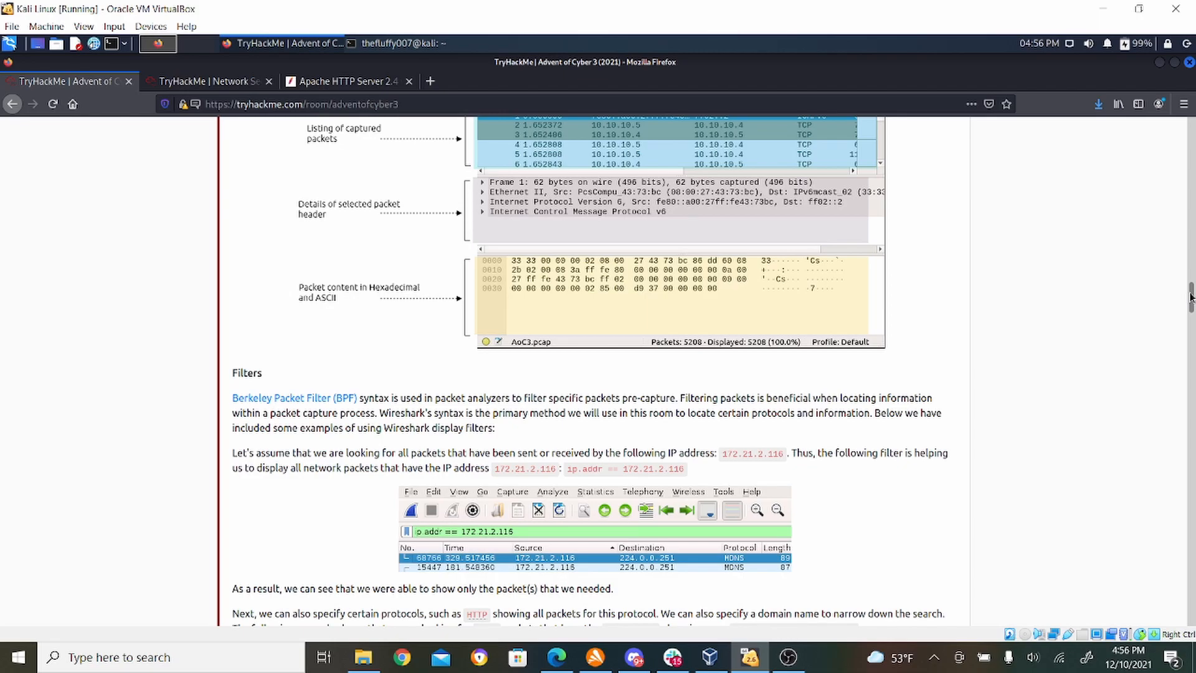
drag(1191, 296, 1190, 311)
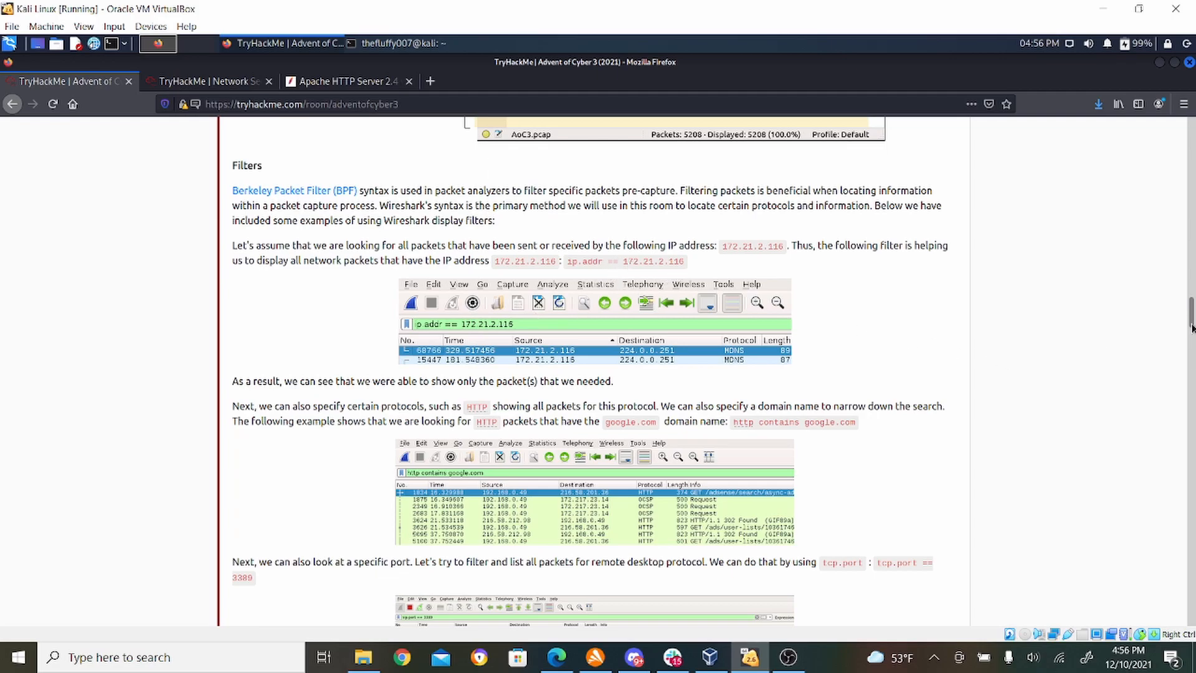
drag(1191, 315, 1191, 330)
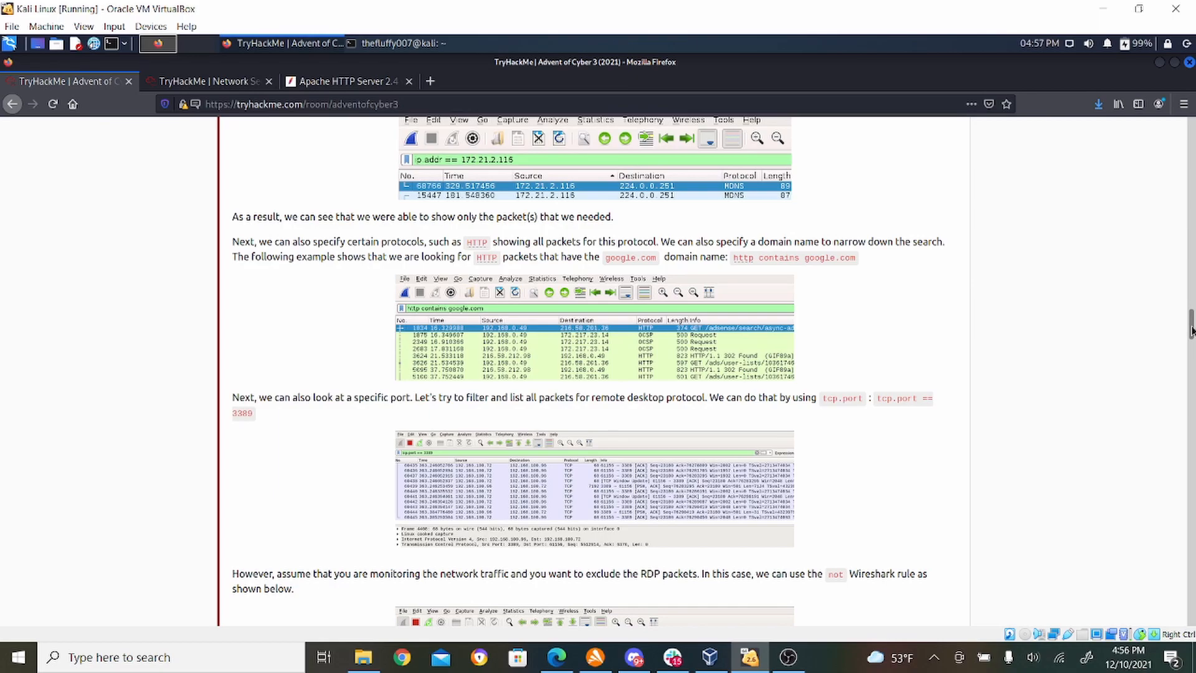
drag(1191, 330, 1191, 334)
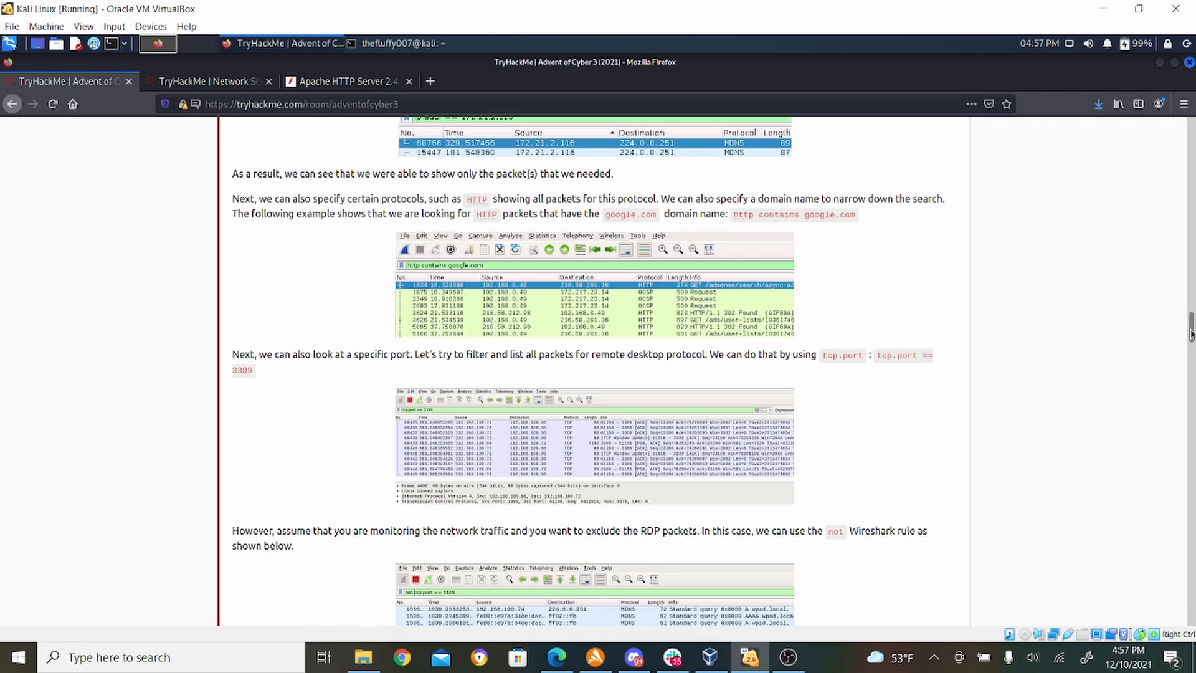
drag(1189, 333, 1189, 350)
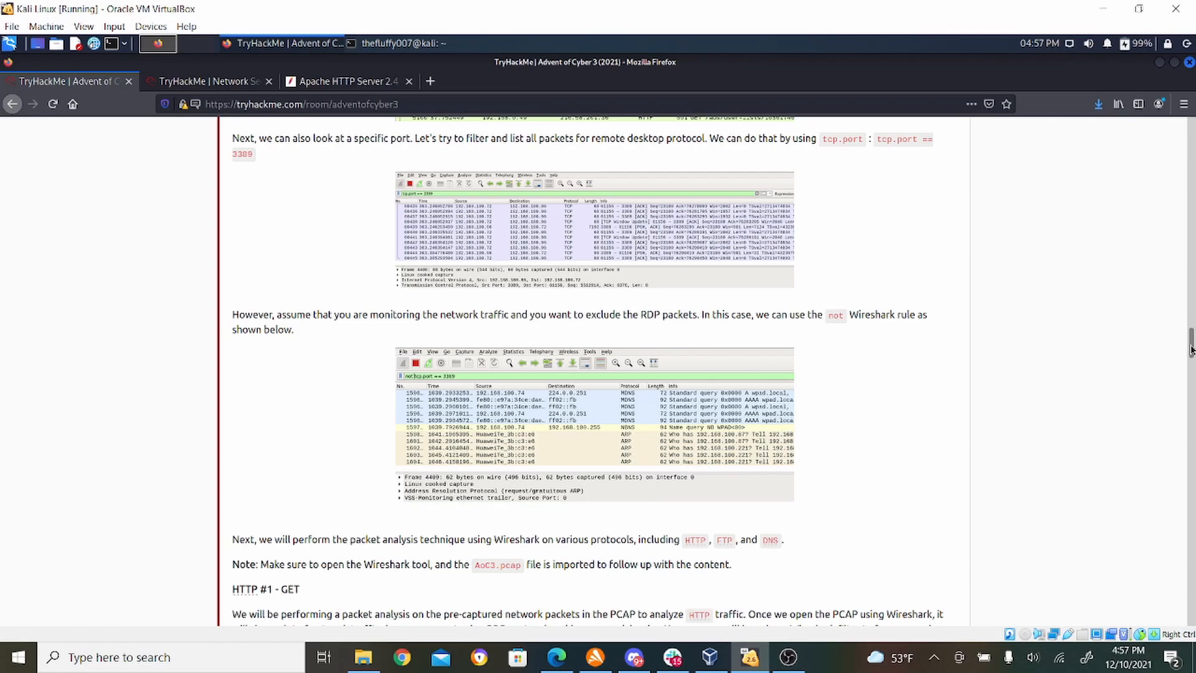
drag(1190, 349, 1191, 358)
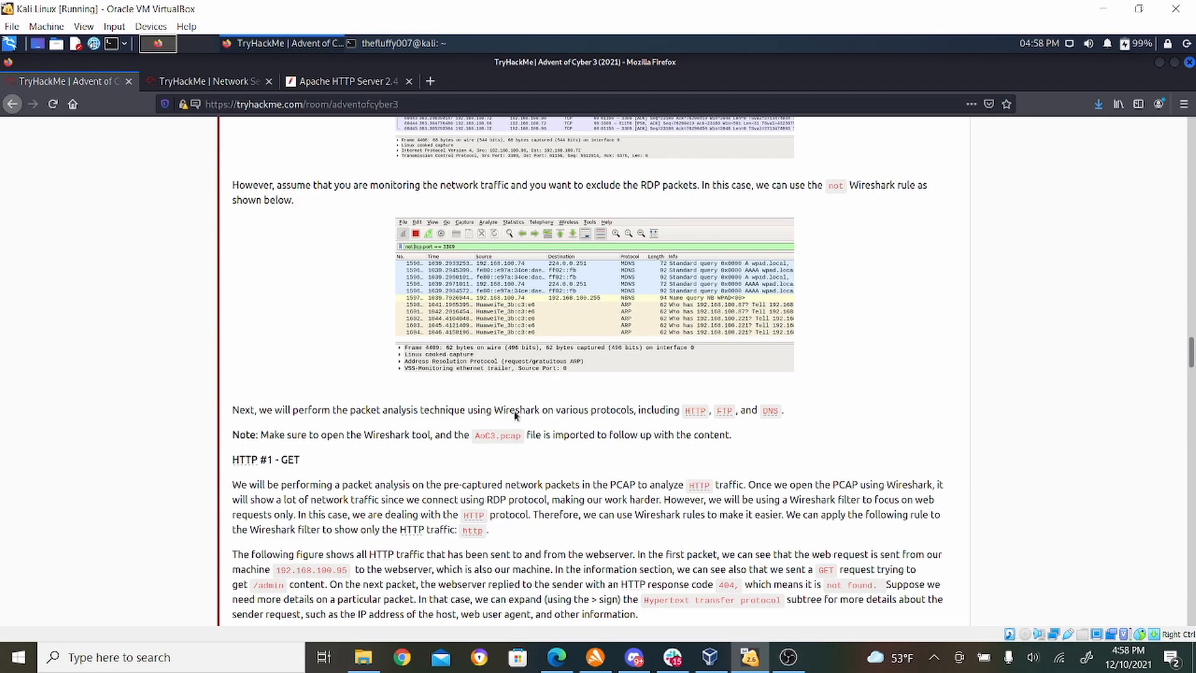
click(505, 321)
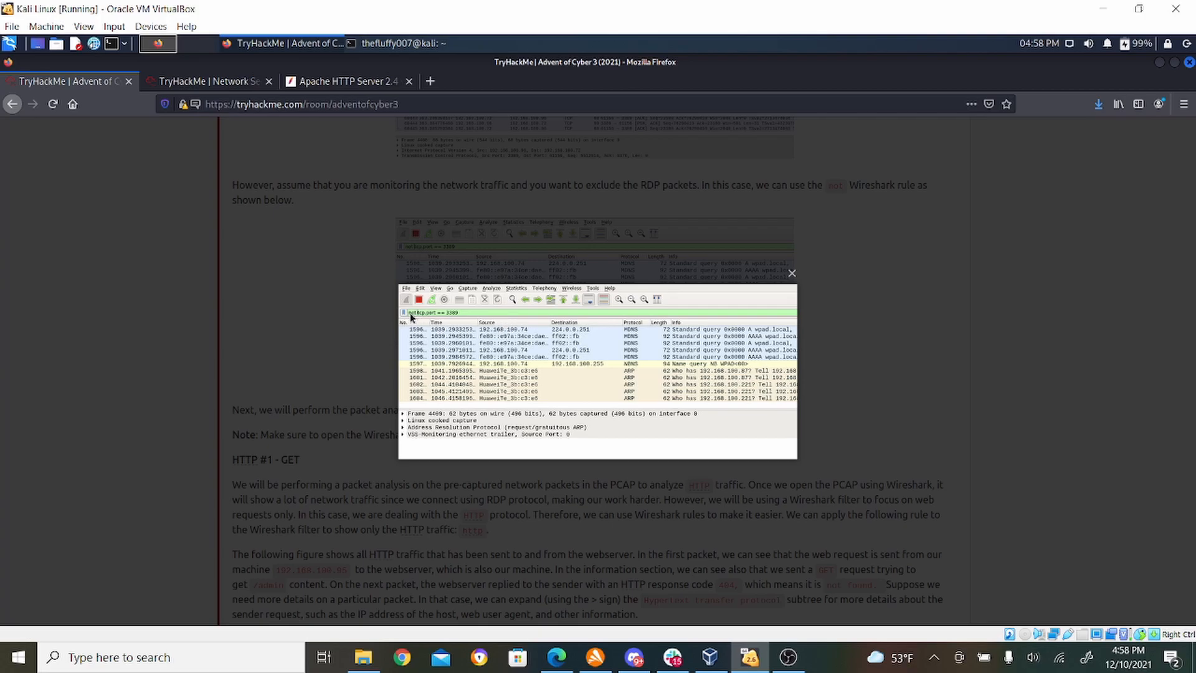
click(352, 335)
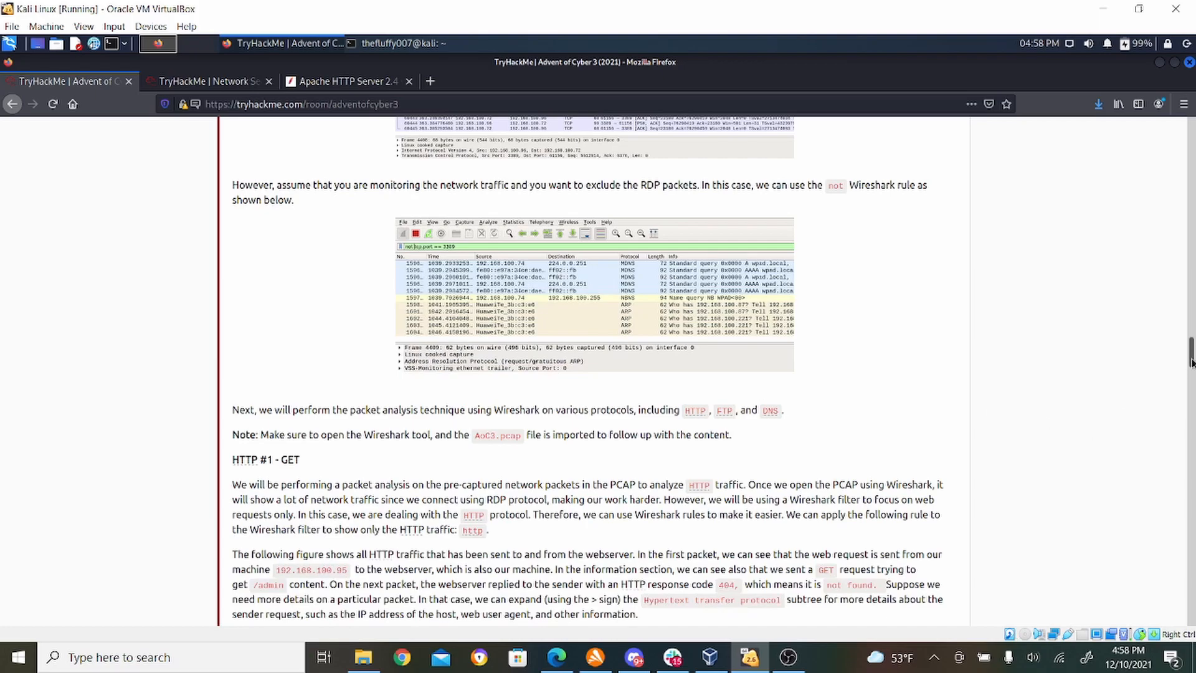
drag(1192, 355, 1191, 364)
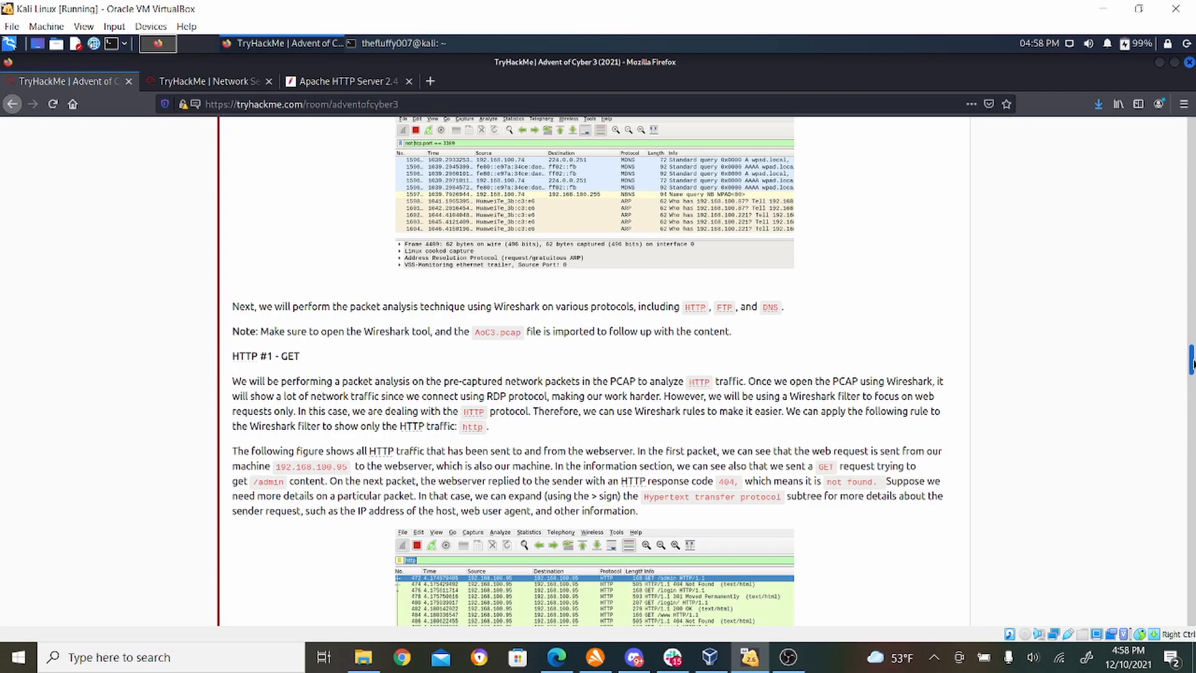
drag(1191, 365, 1191, 370)
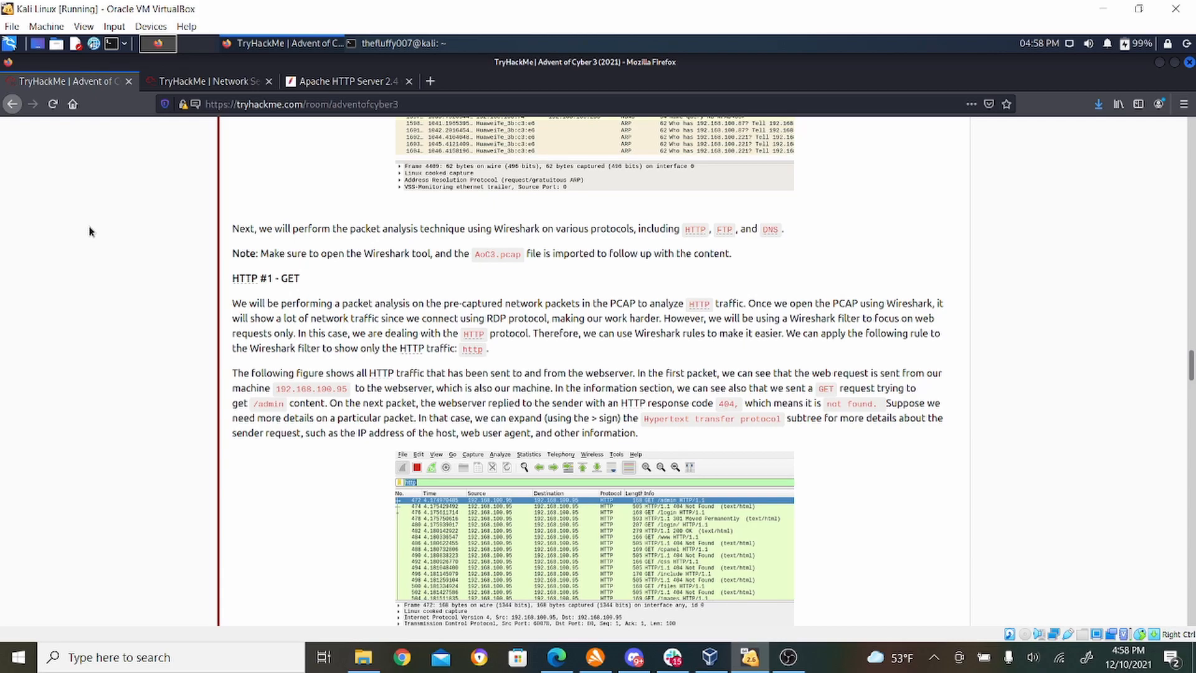
- Launch Wireshark and open the capture file AoC3.pcap from the Downloads folder
click(10, 43)
text(wireshark)
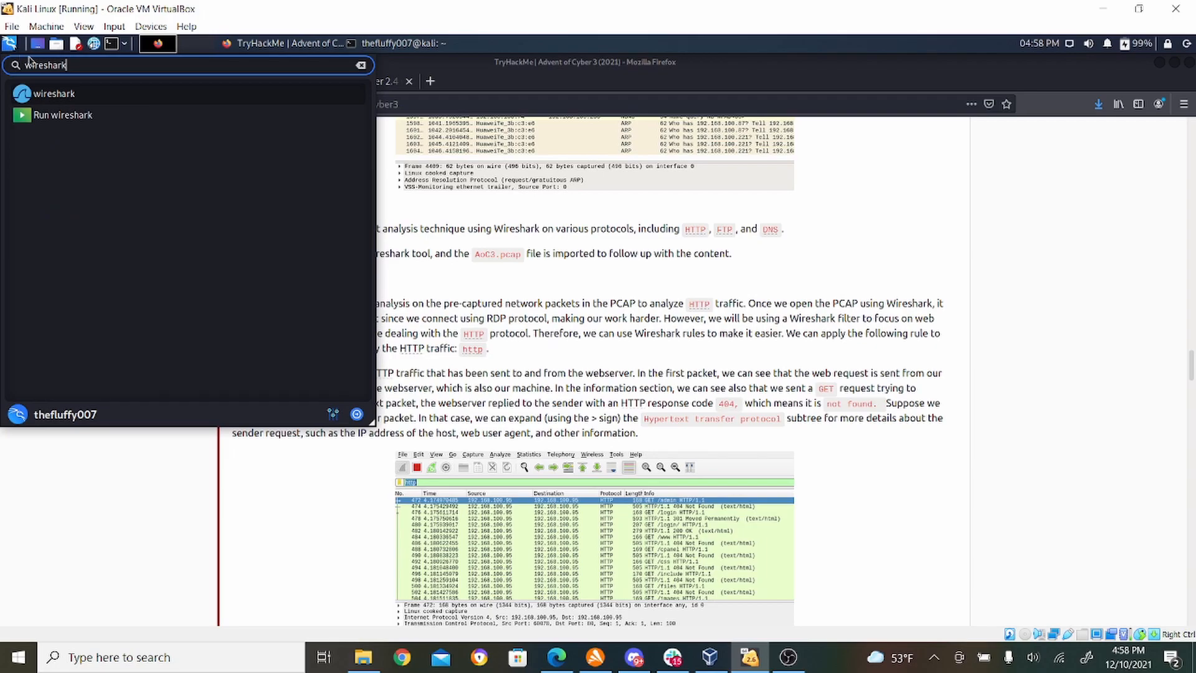
click(60, 95)
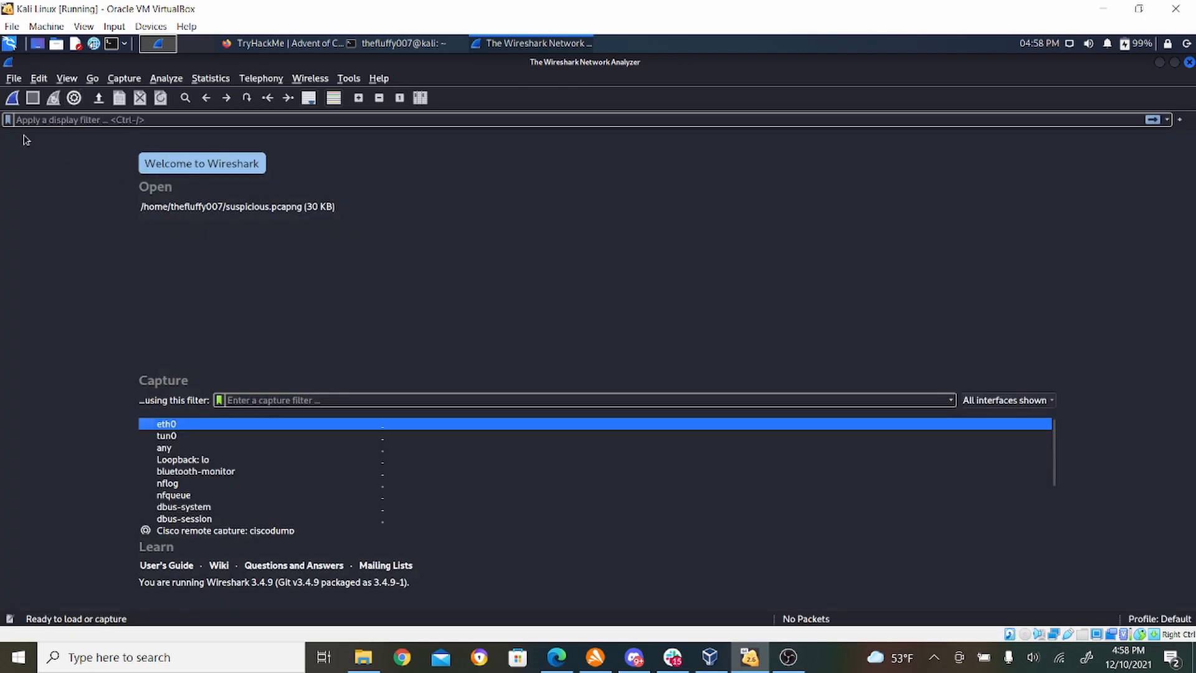
click(19, 77)
click(31, 99)
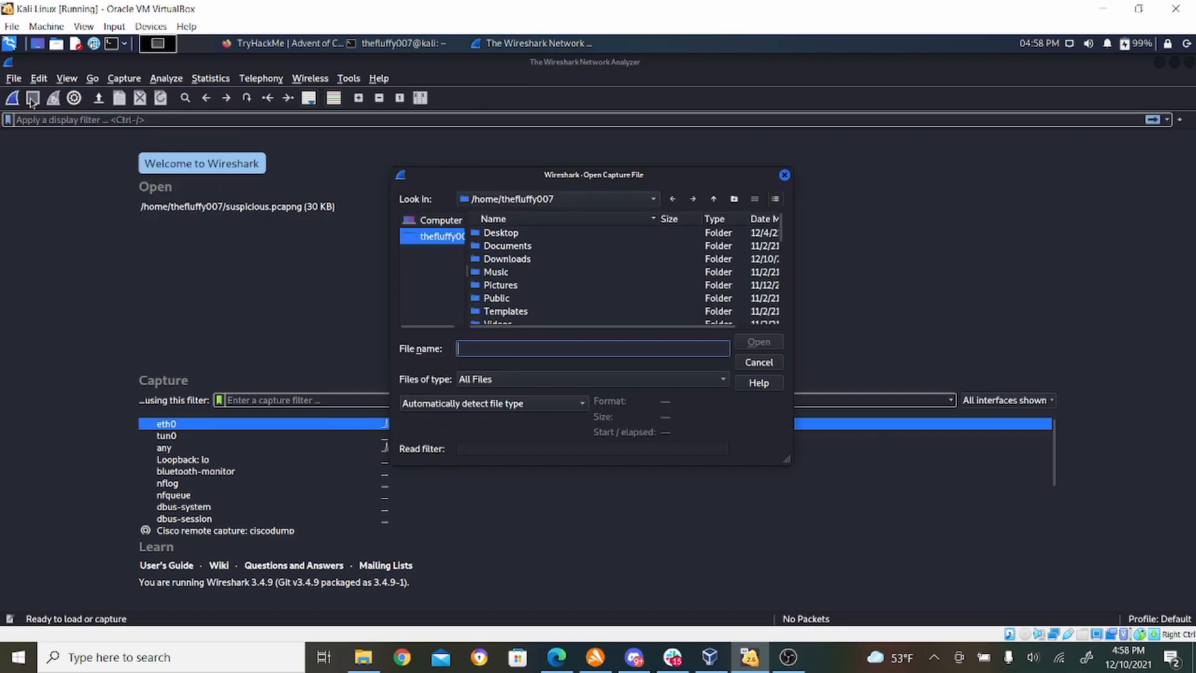
double_click(498, 259)
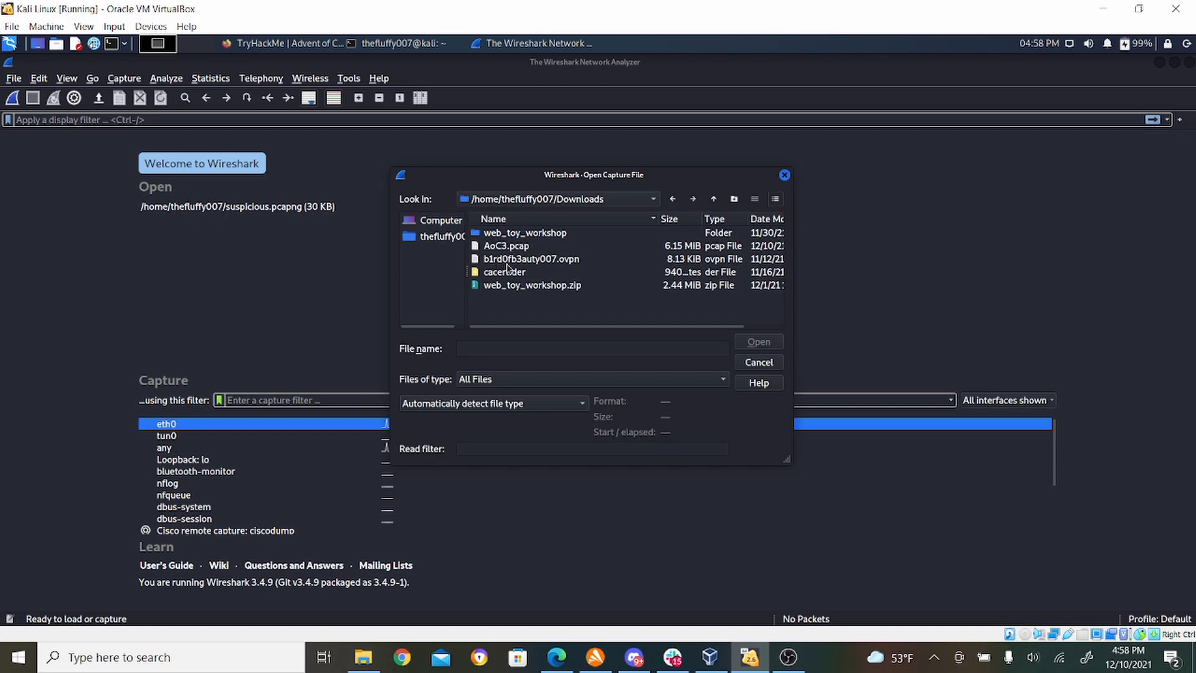
double_click(517, 247)
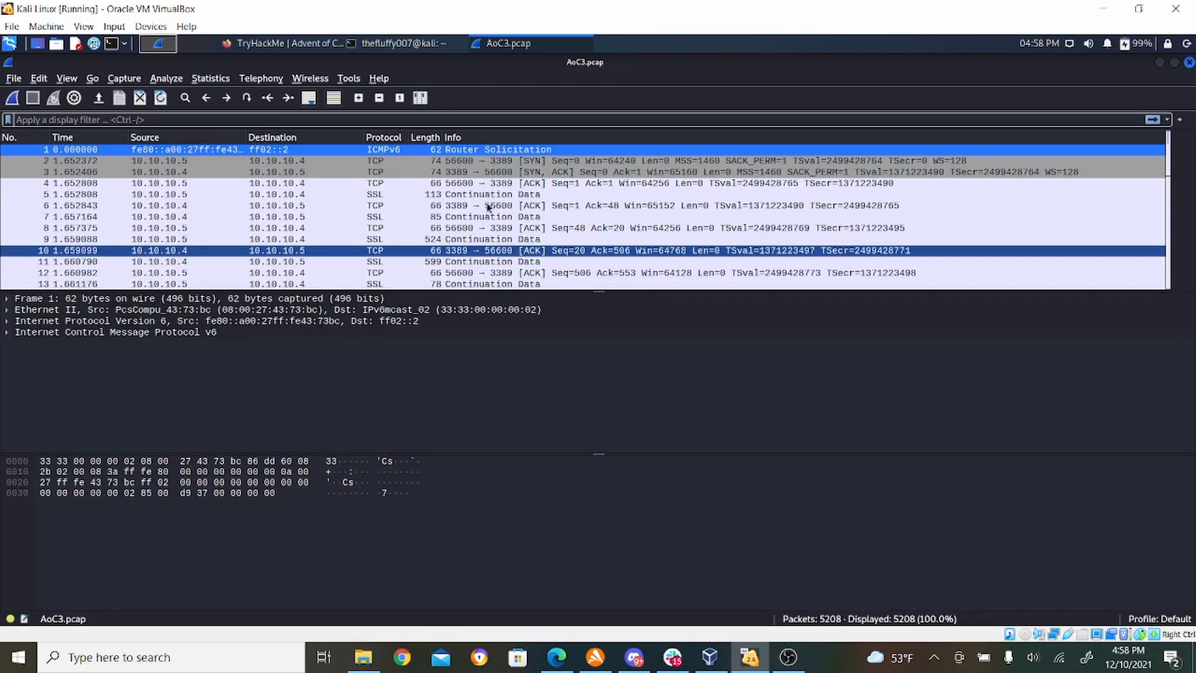
- Review the HTTP #1 - GET instructions in Firefox and apply the display filter http to the capture in Wireshark
click(298, 42)
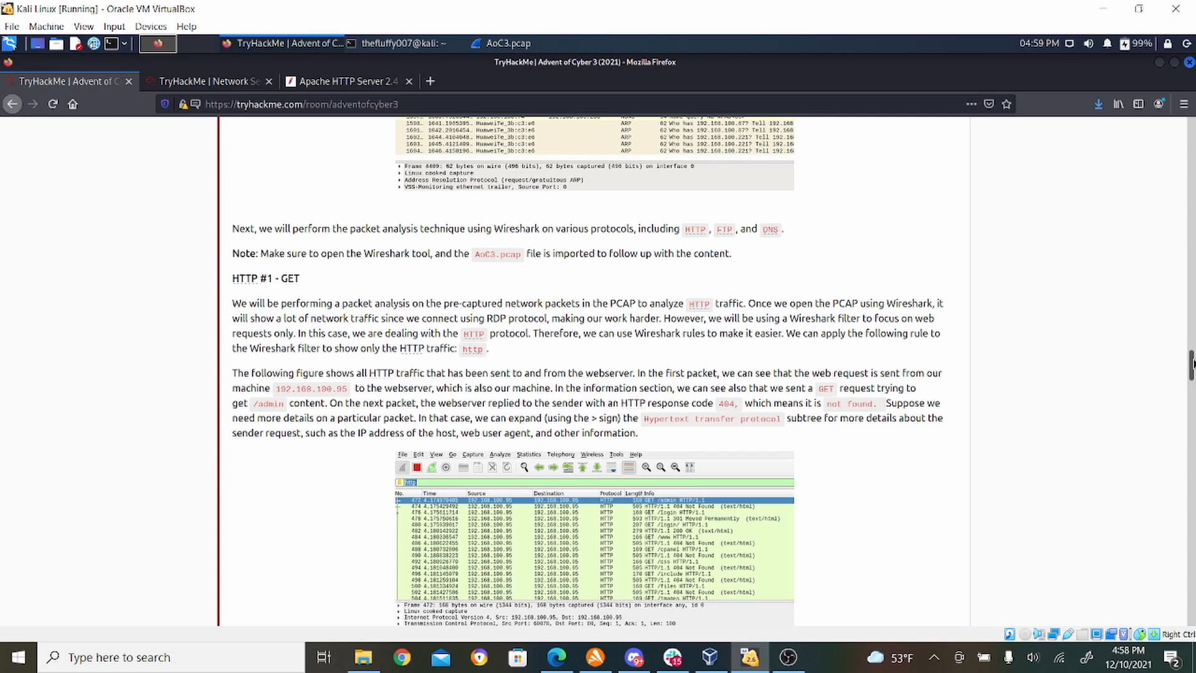
drag(1191, 363, 1191, 373)
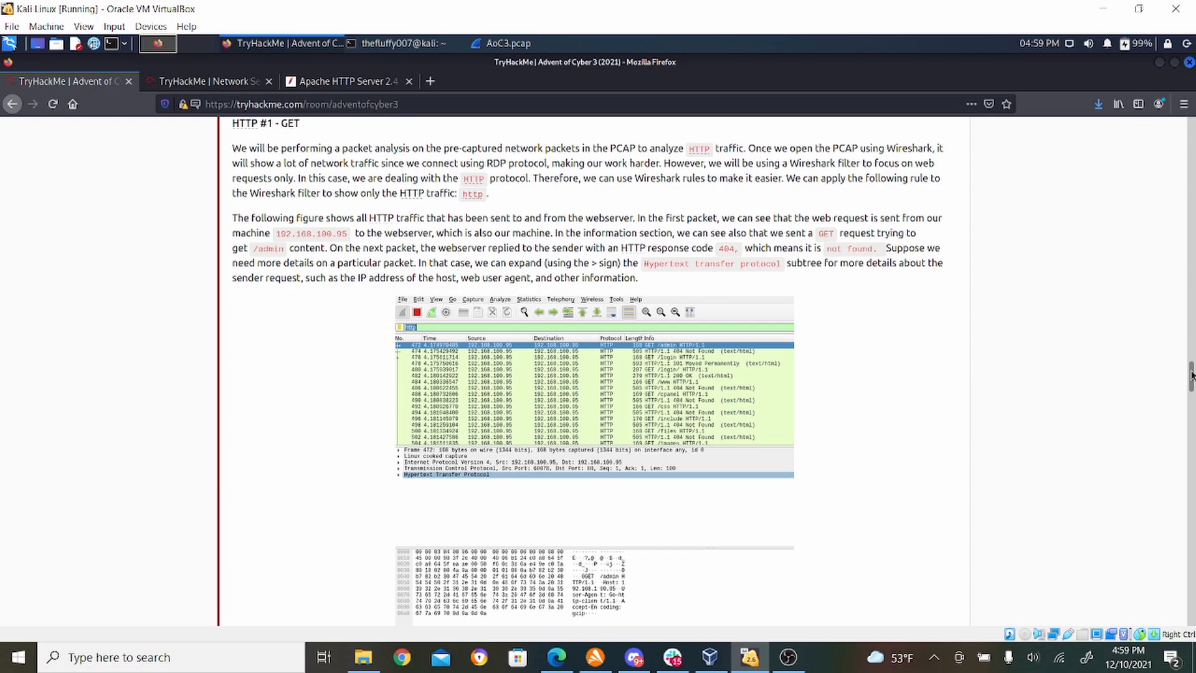
click(529, 46)
text(http)
key(Return)
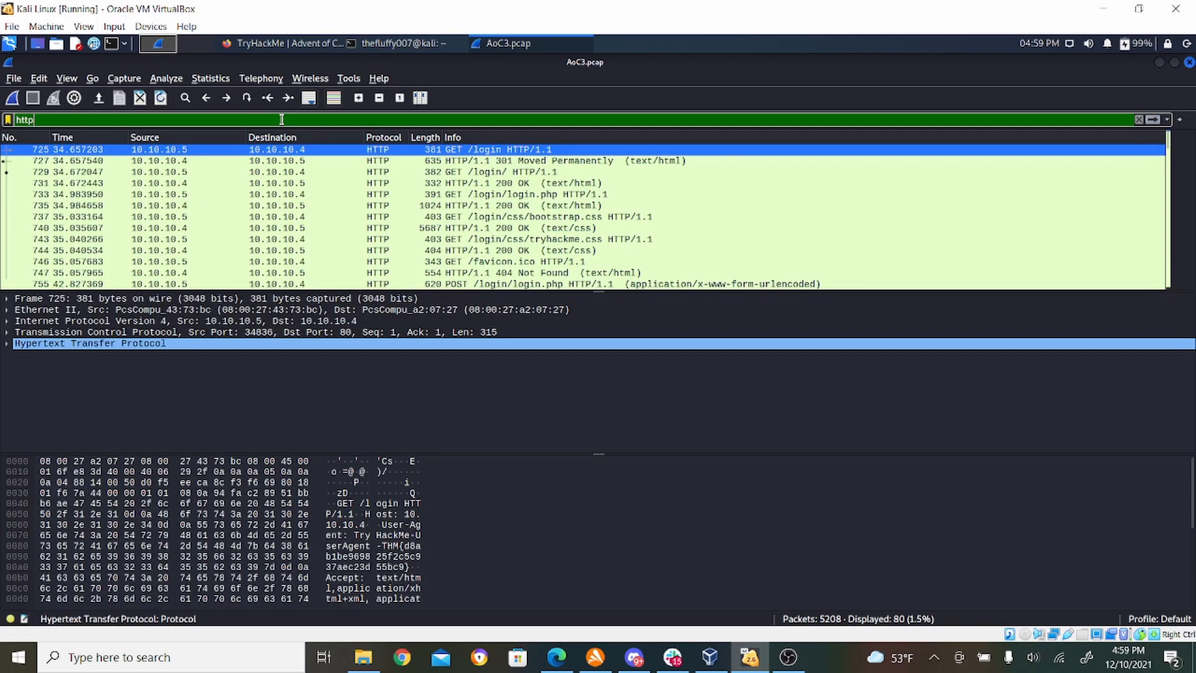
- Clear the display filter to list all packets and filter the capture by http again
key(BackSpace)
key(BackSpace)
key(BackSpace)
key(BackSpace)
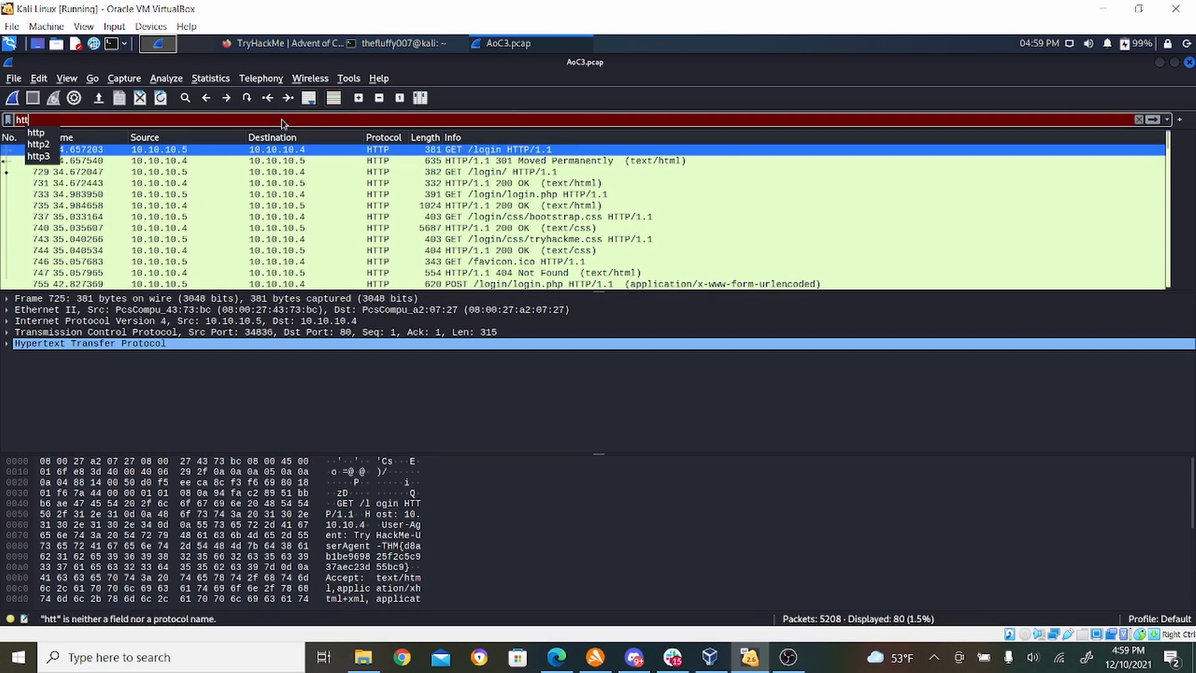
key(Return)
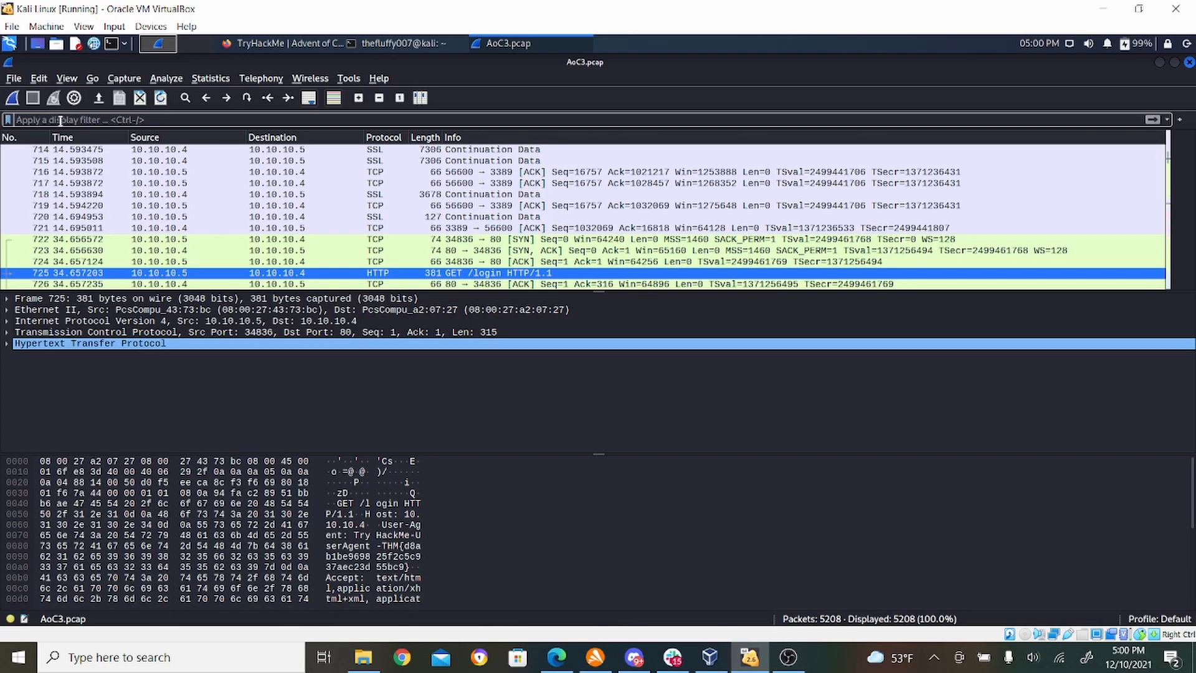
click(166, 119)
text(http)
key(Return)
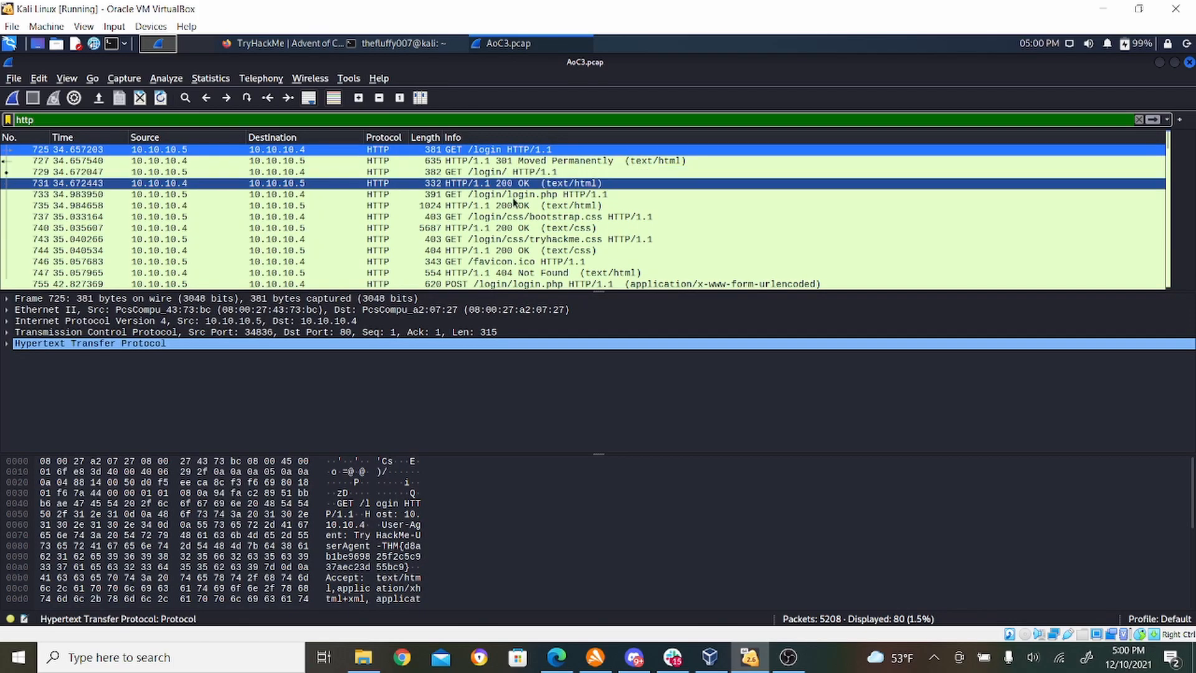
- Switch to Firefox and read the HTTP GET, HTTP POST and DNS instructions of the task, up to the questions section
click(311, 45)
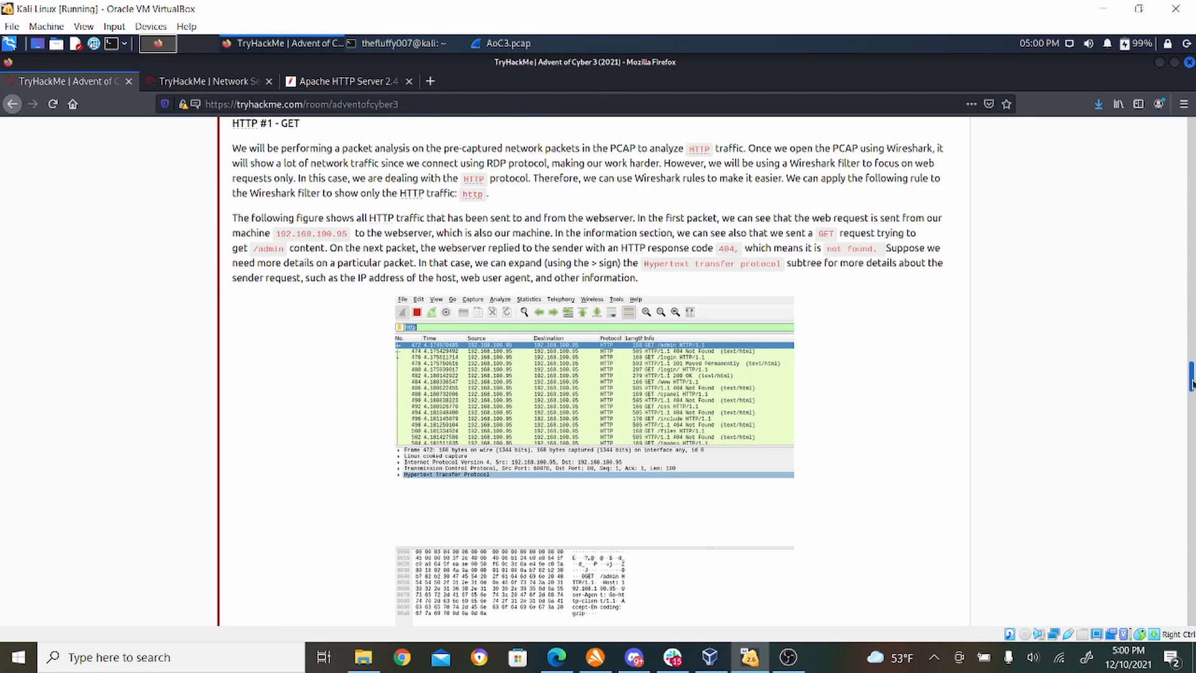
drag(1191, 383, 1191, 389)
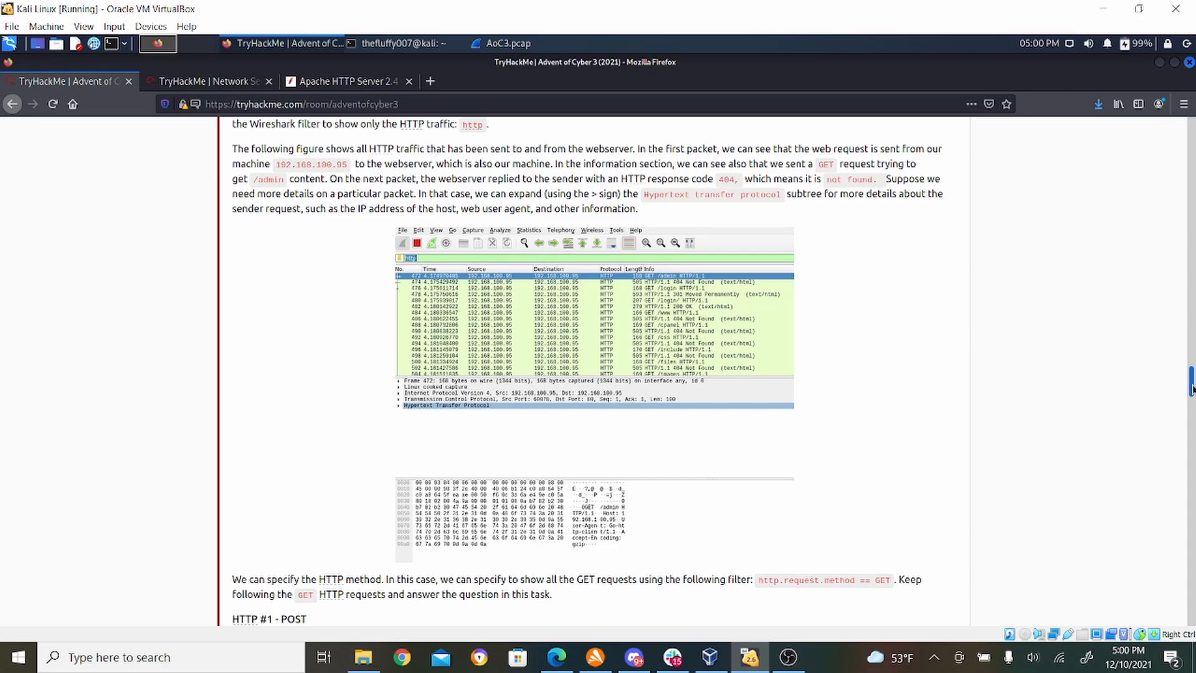
drag(1192, 390, 1192, 390)
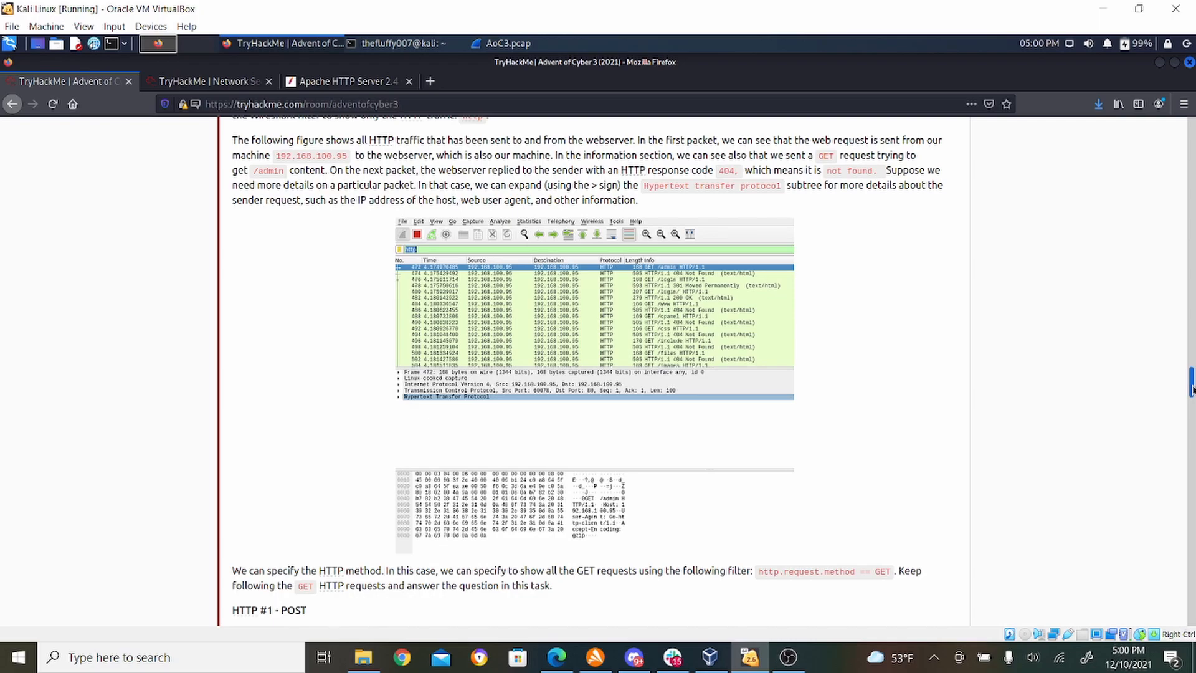
drag(1192, 390, 1192, 391)
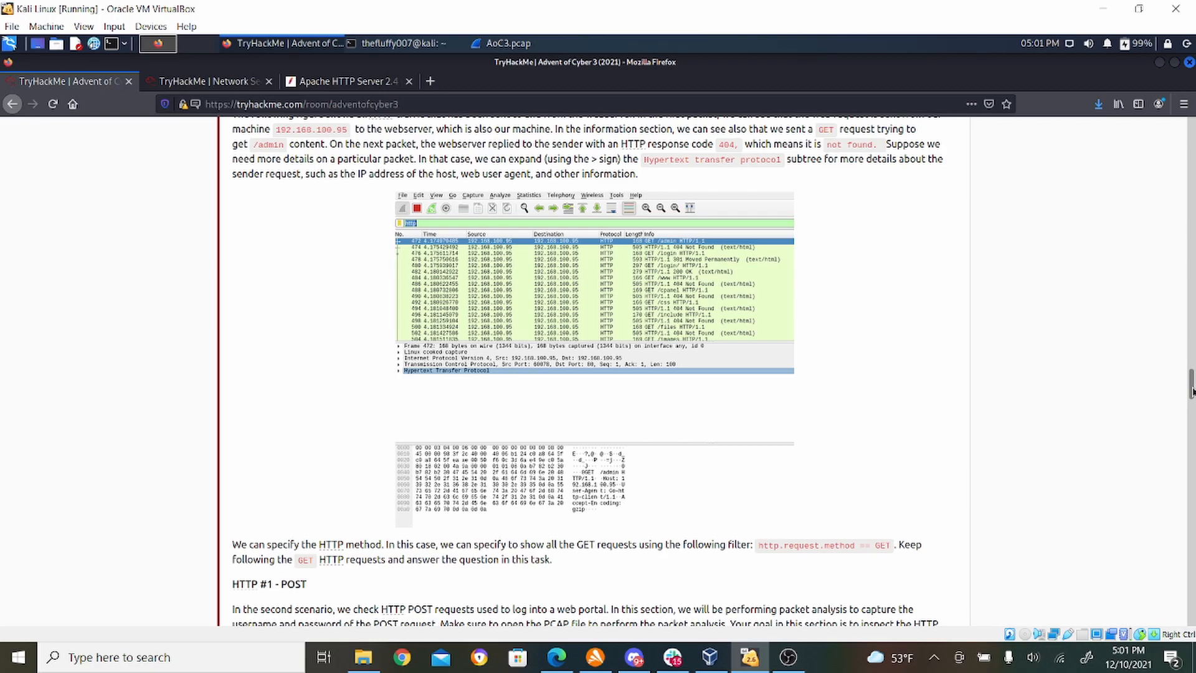
drag(1192, 390, 1191, 420)
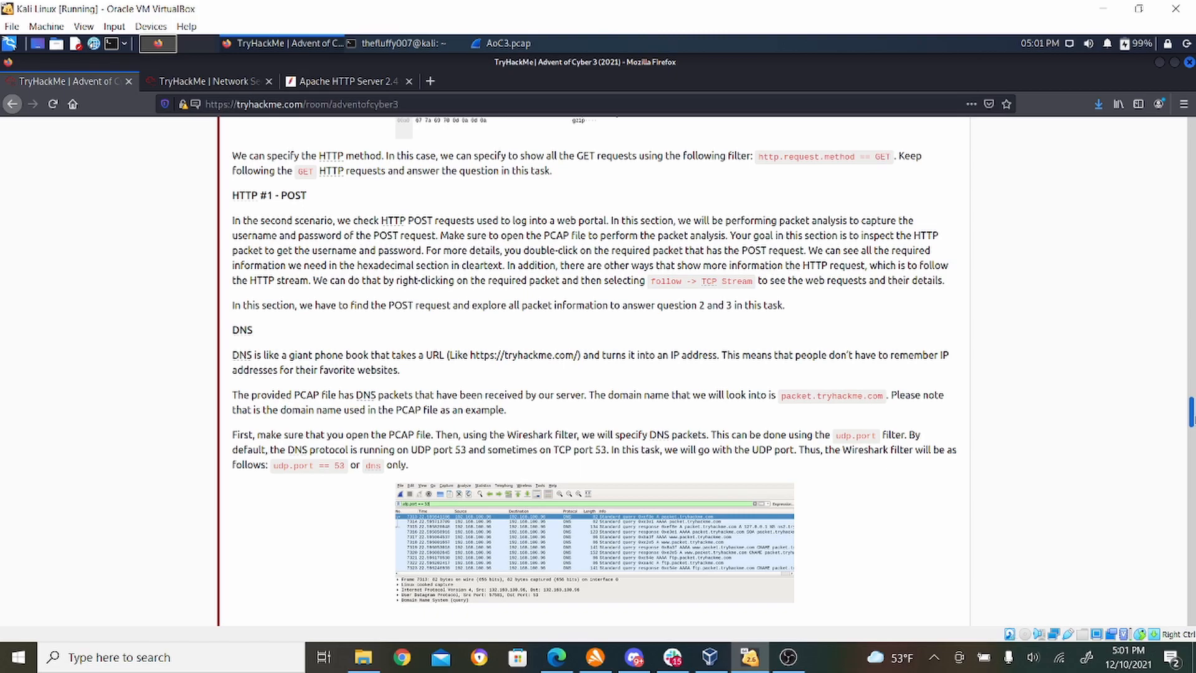
drag(1194, 419, 1194, 420)
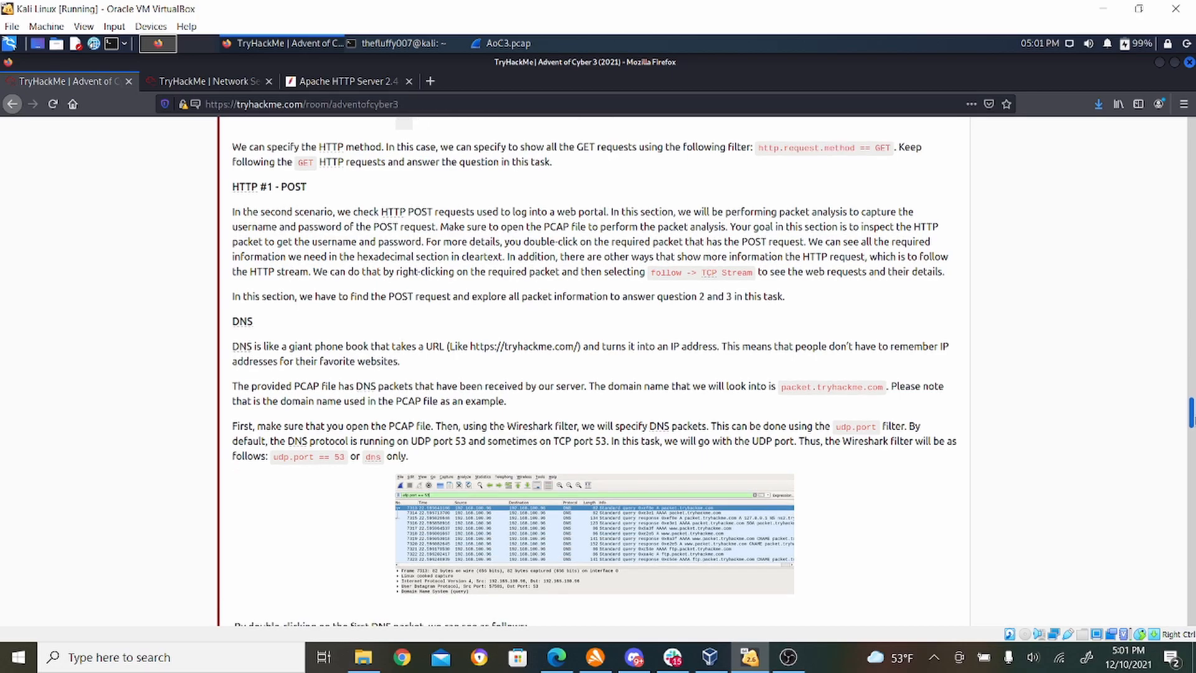
drag(1194, 420, 1194, 421)
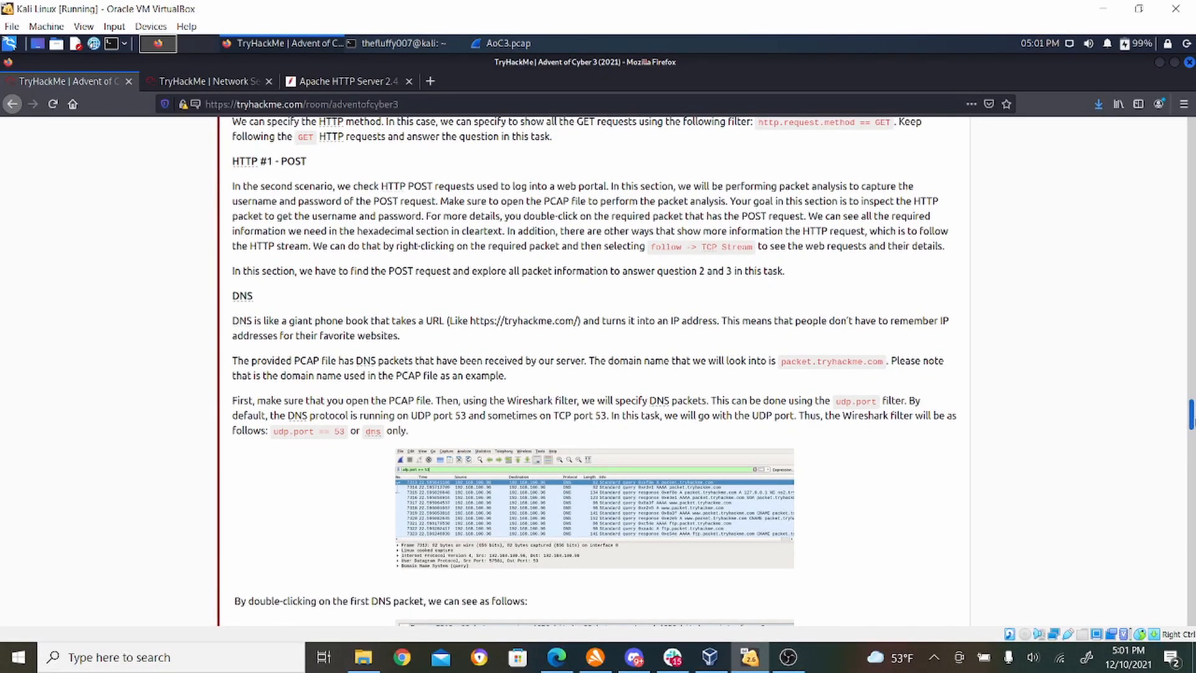
drag(1194, 422, 1194, 540)
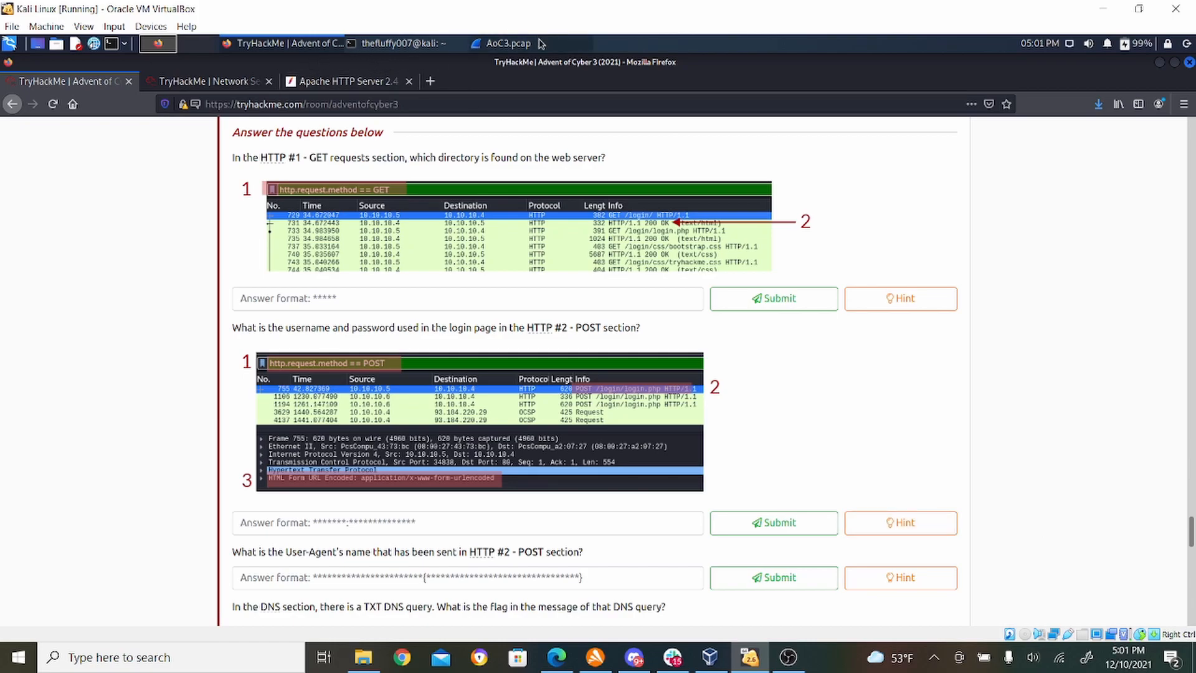
- Check the requested directory in Wireshark's HTTP packets and submit login as the answer to the HTTP #1 - GET question
click(508, 43)
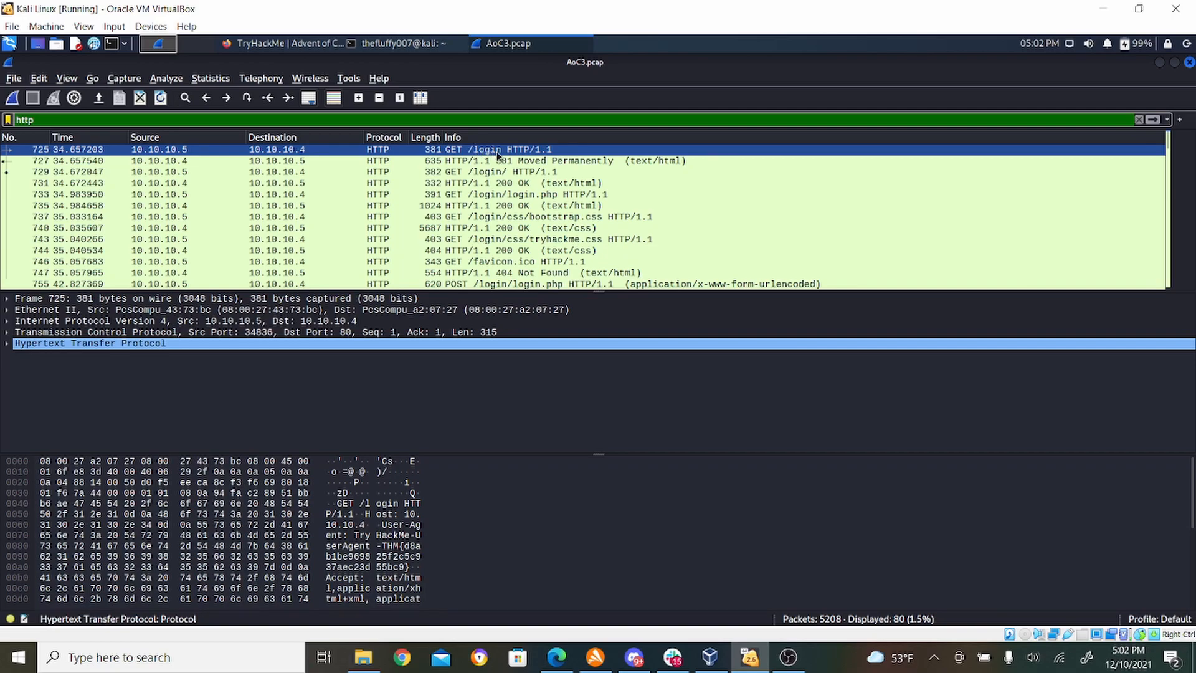
click(296, 43)
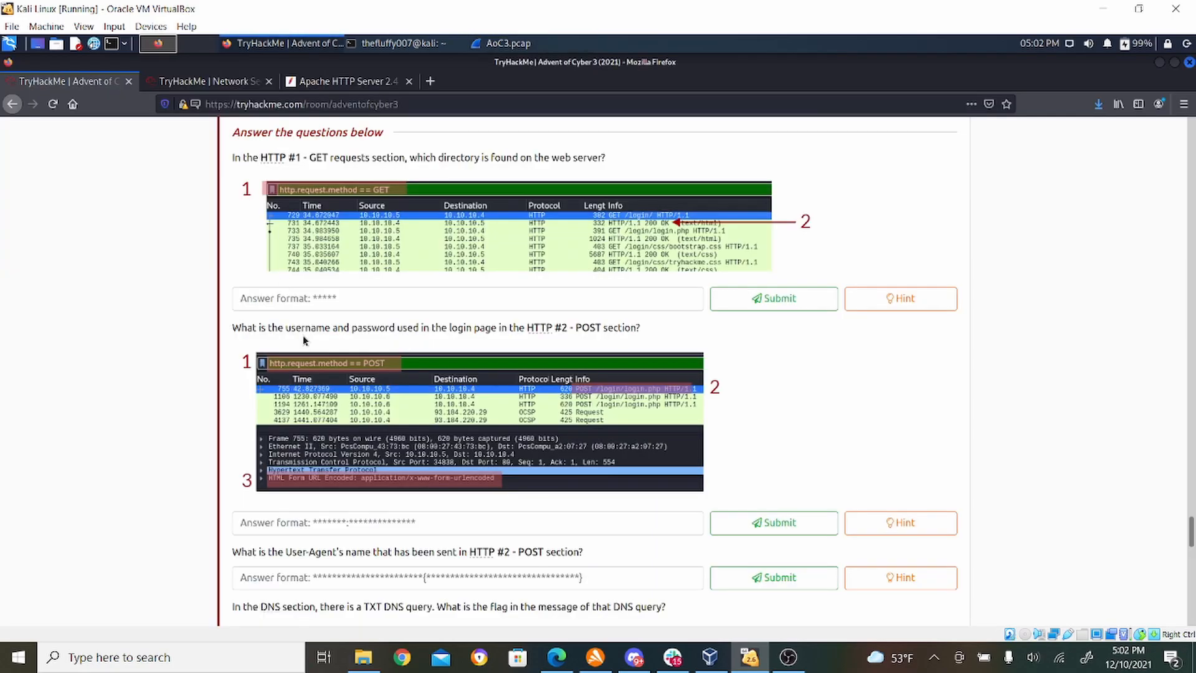
click(307, 294)
text(login)
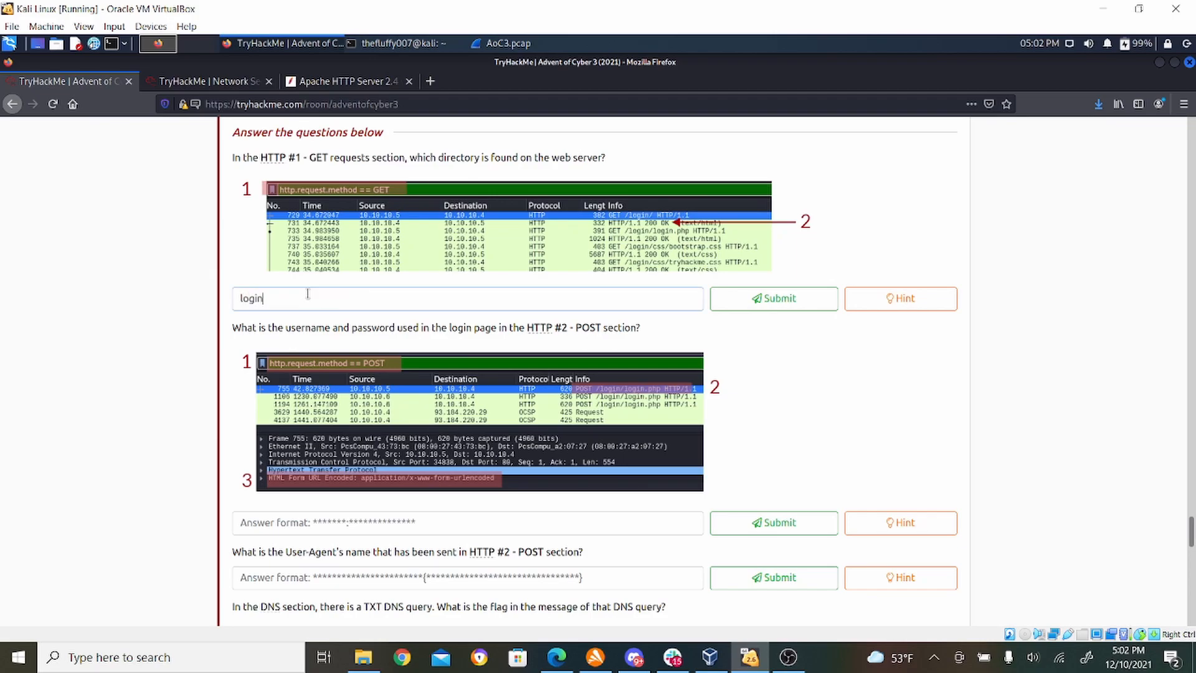
click(770, 299)
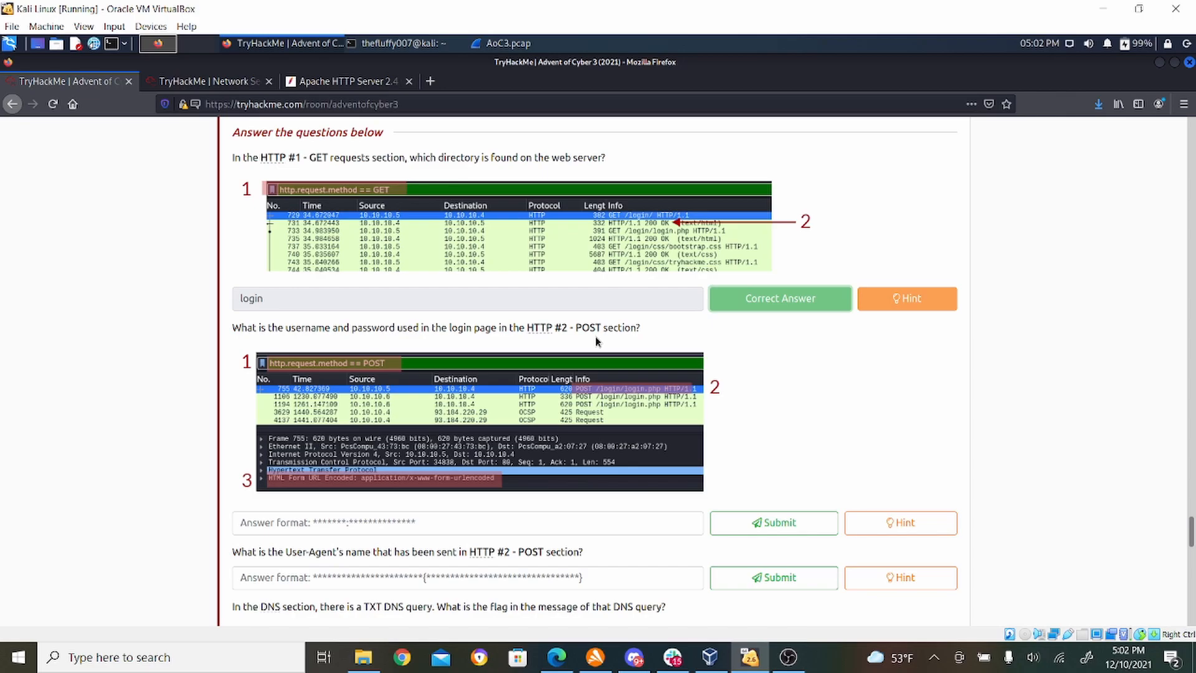
- Switch to Wireshark and apply the display filter http.request.method == POST to the capture
click(519, 45)
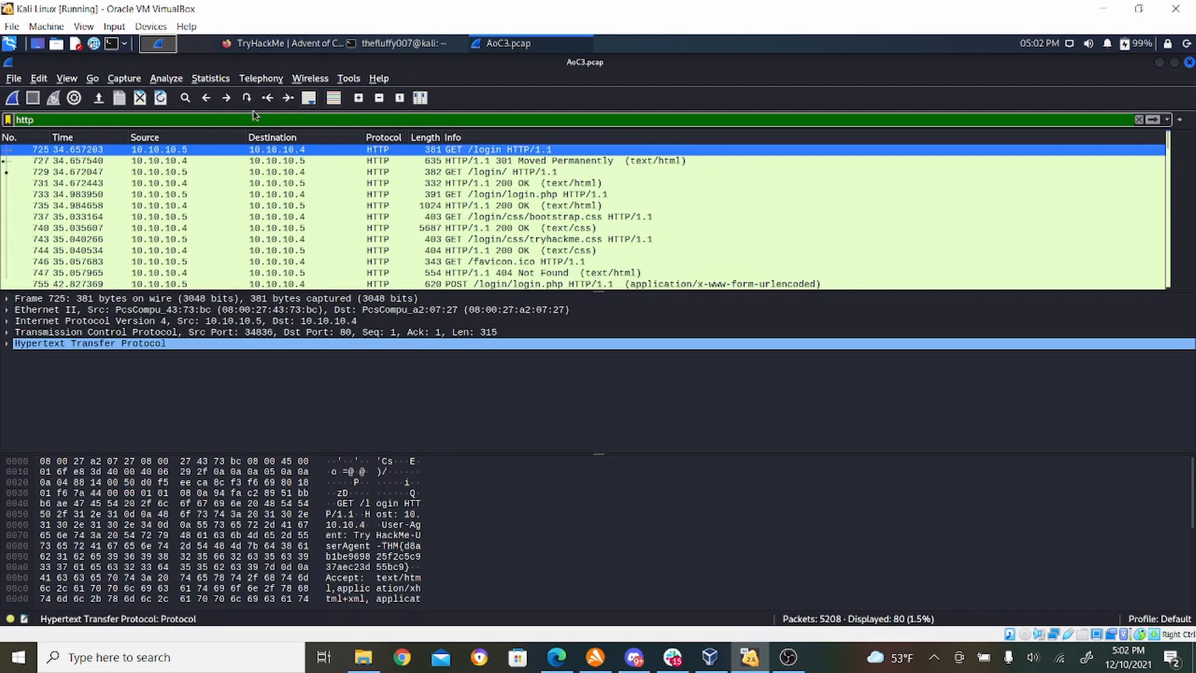
click(255, 116)
text(.)
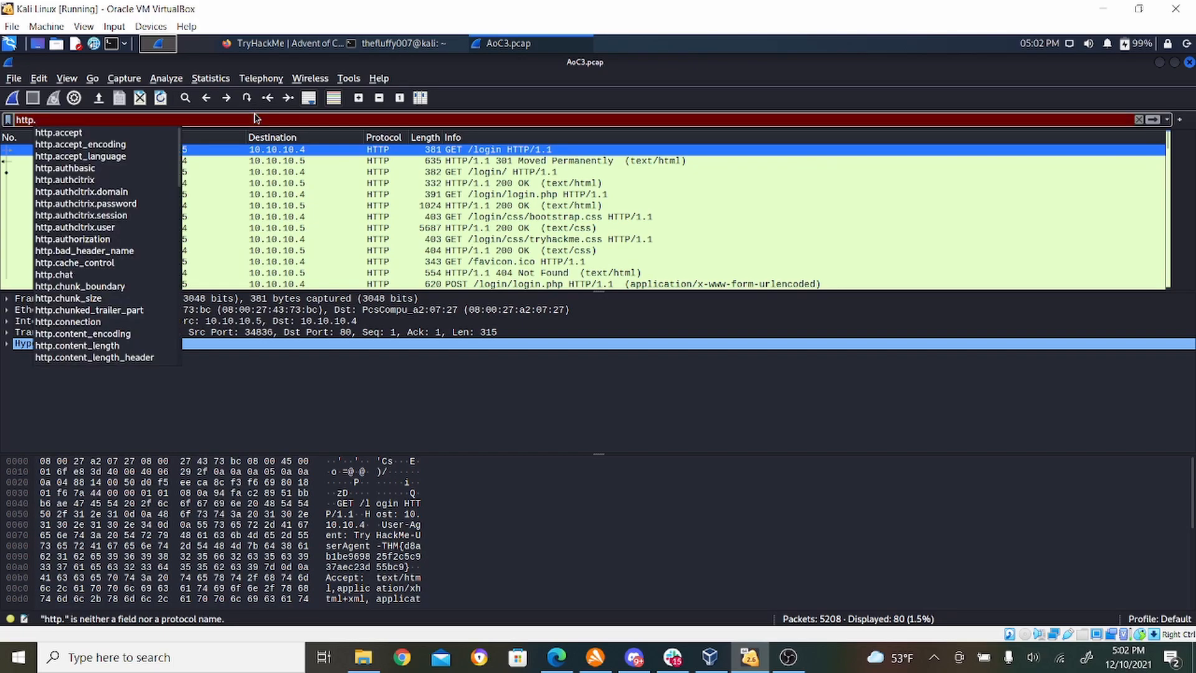
text(req)
click(255, 115)
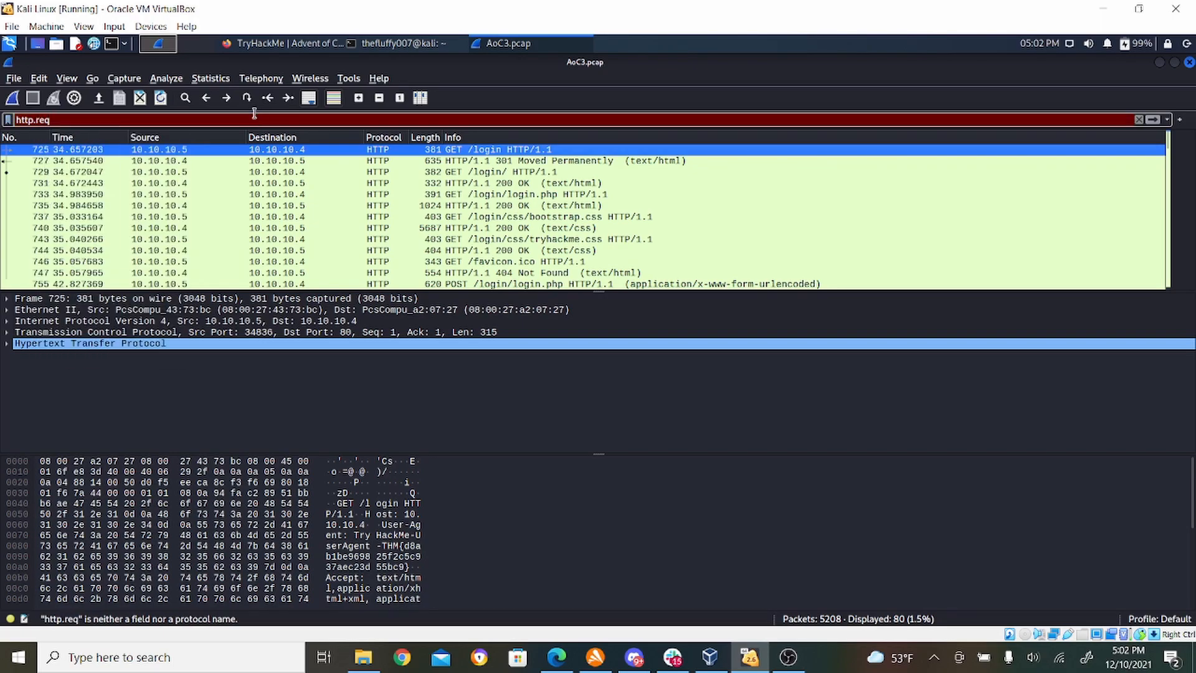
text(ue)
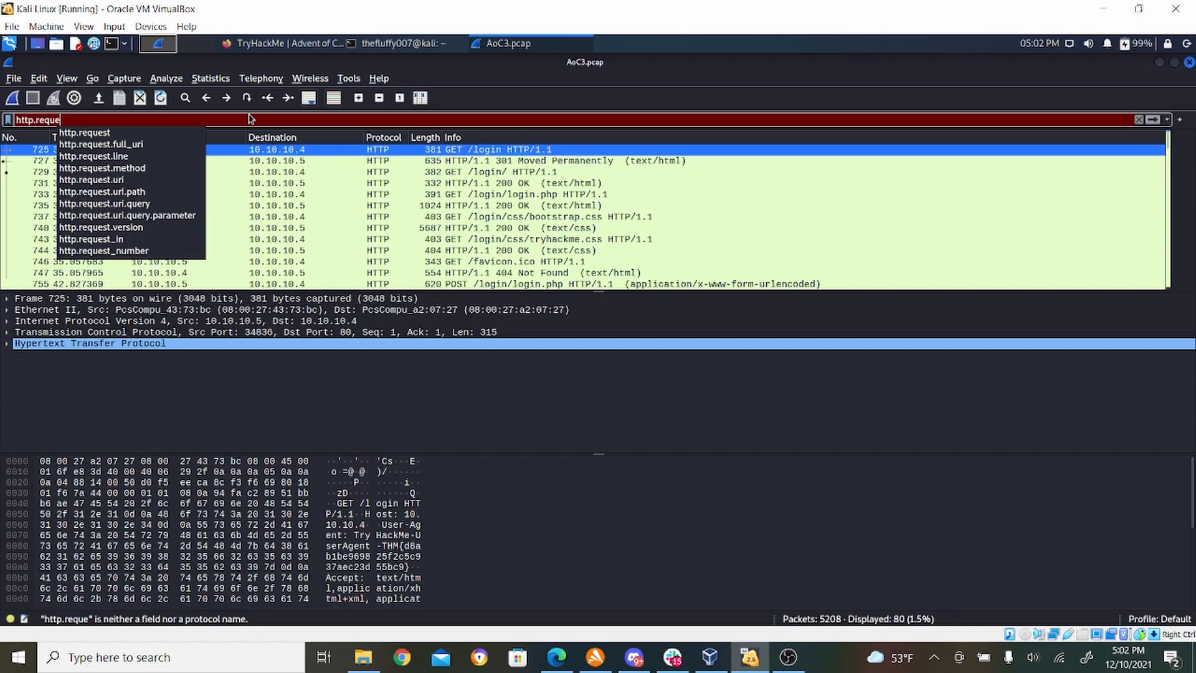
text(st.method)
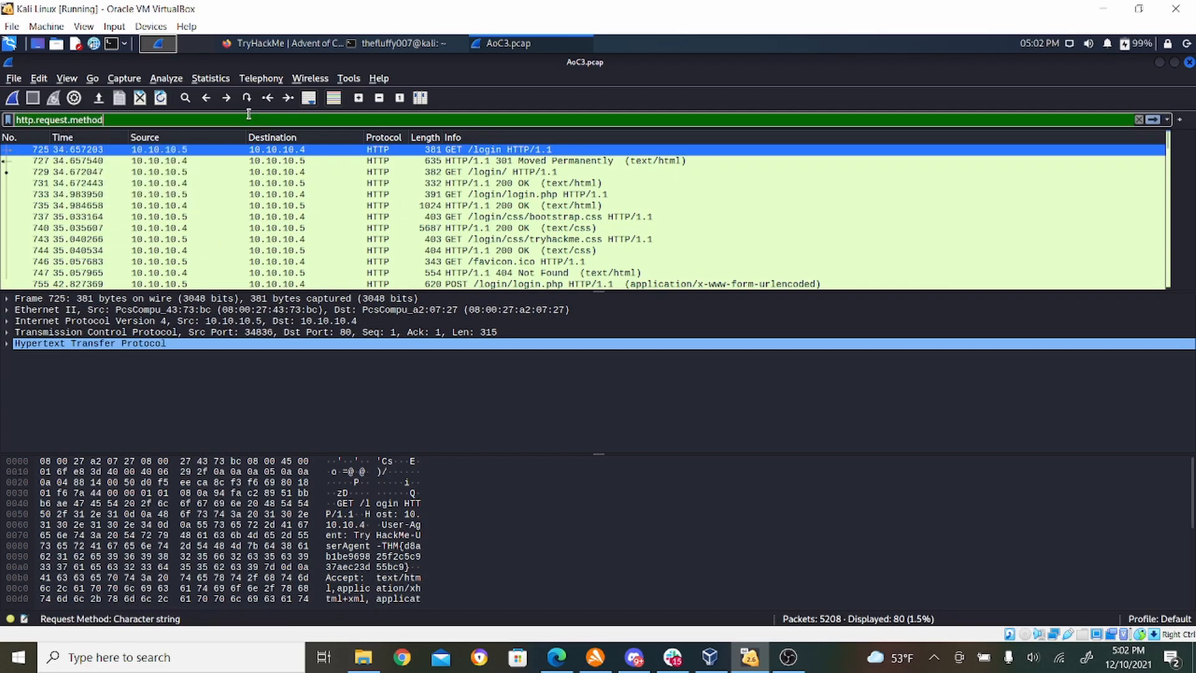
text( == POST)
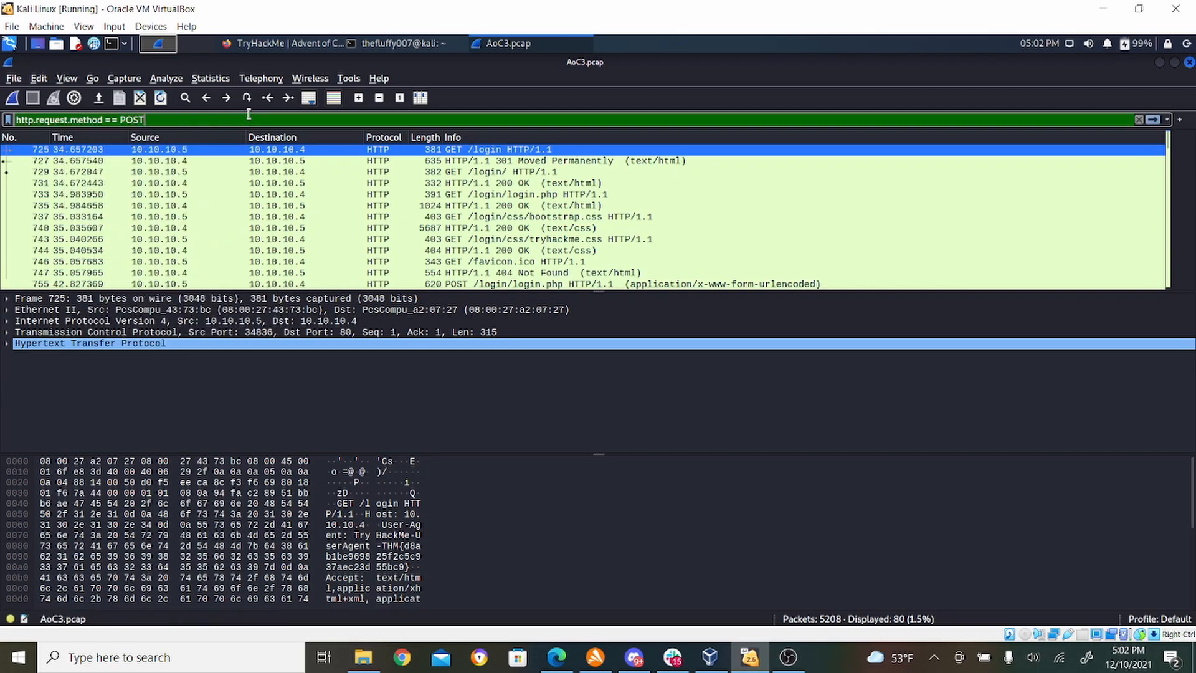
key(Return)
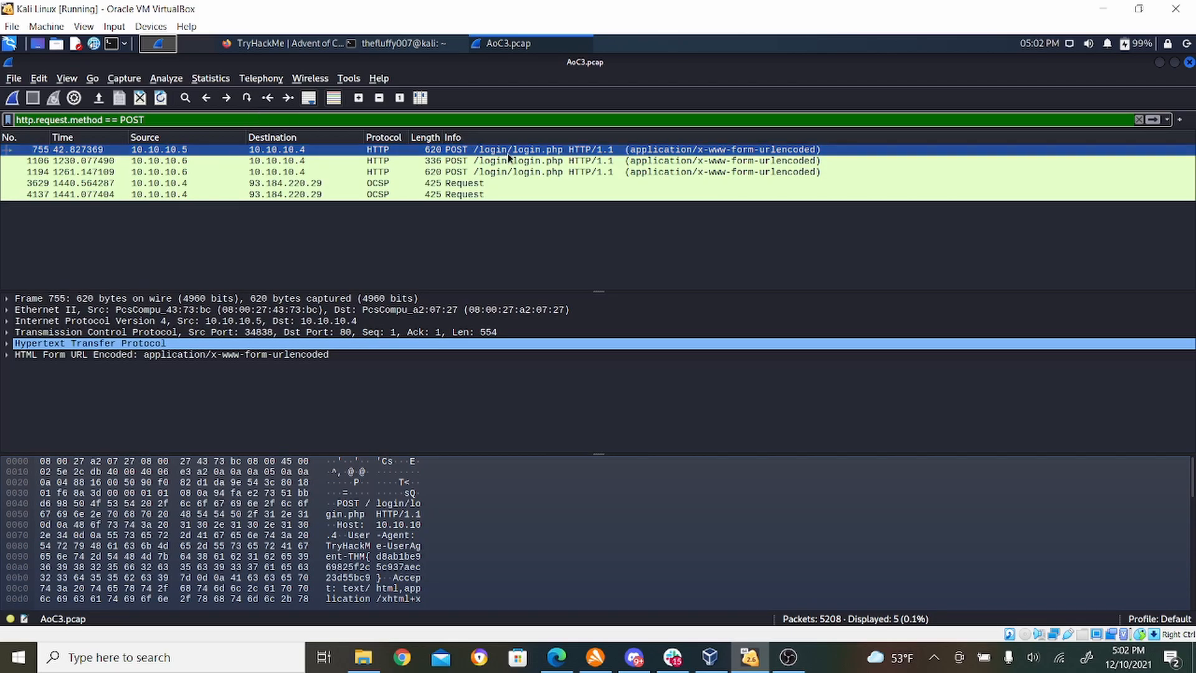
- Expand the Hypertext Transfer Protocol and HTML Form URL Encoded details of POST packet 1106 to examine the submitted login form items
click(8, 344)
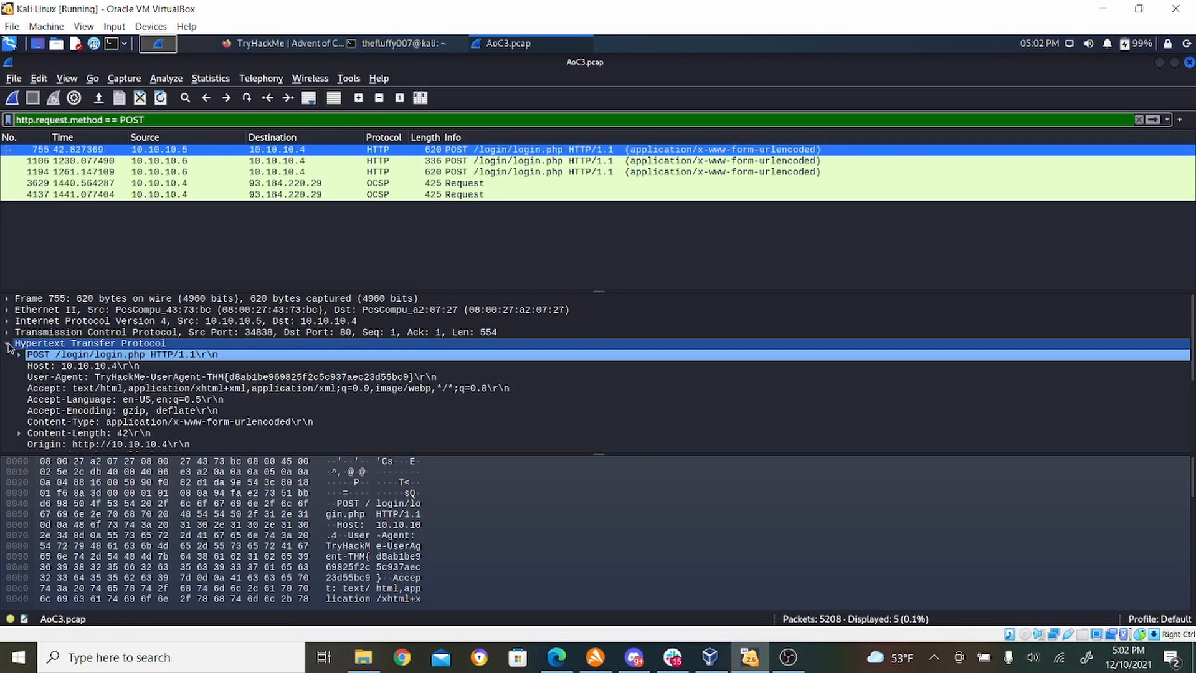
click(665, 389)
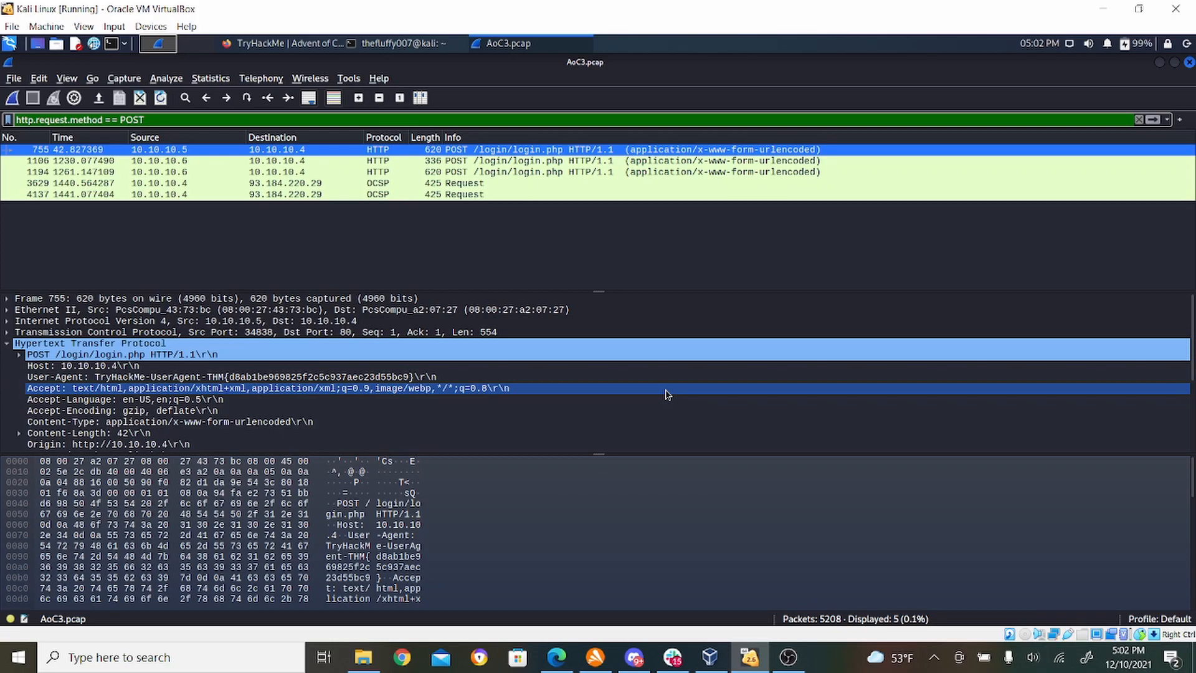
click(497, 161)
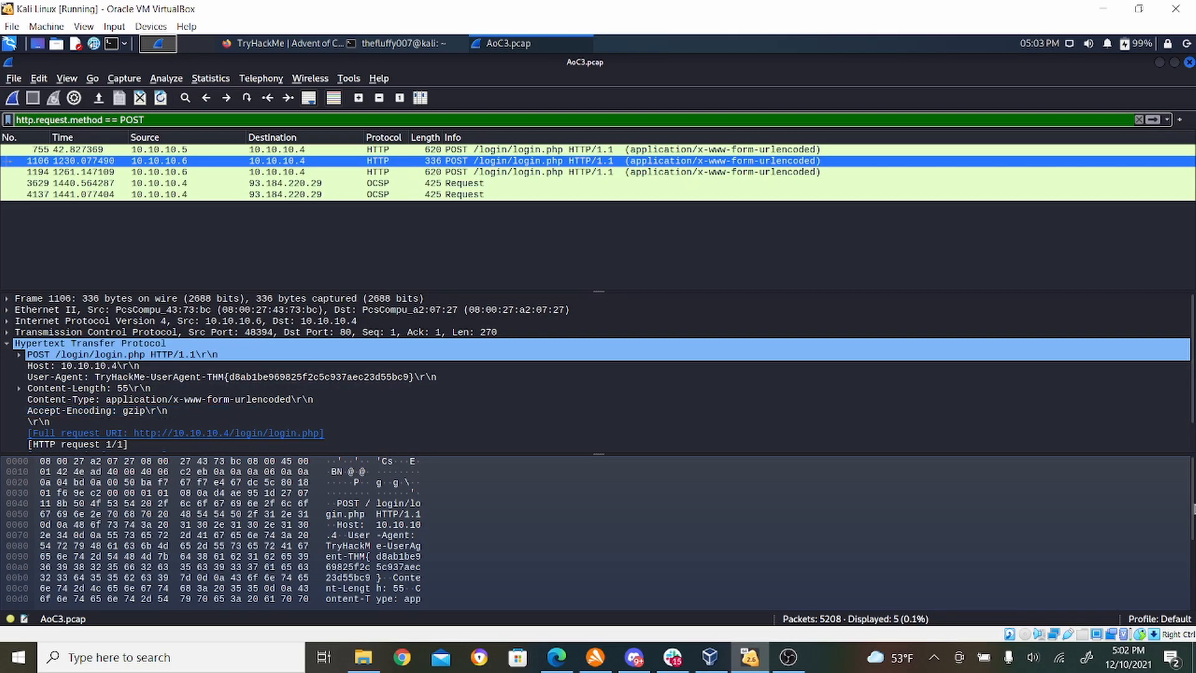
scroll(1192, 529, down, 2)
scroll(1192, 558, down, 2)
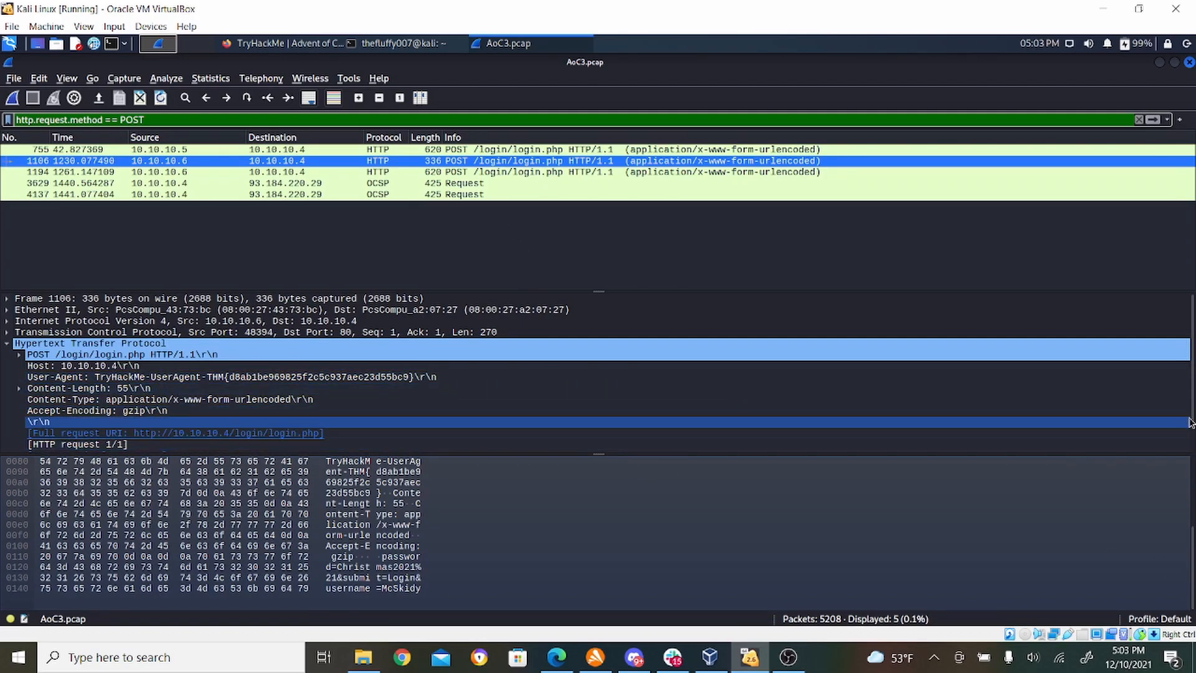
scroll(1191, 422, down, 1)
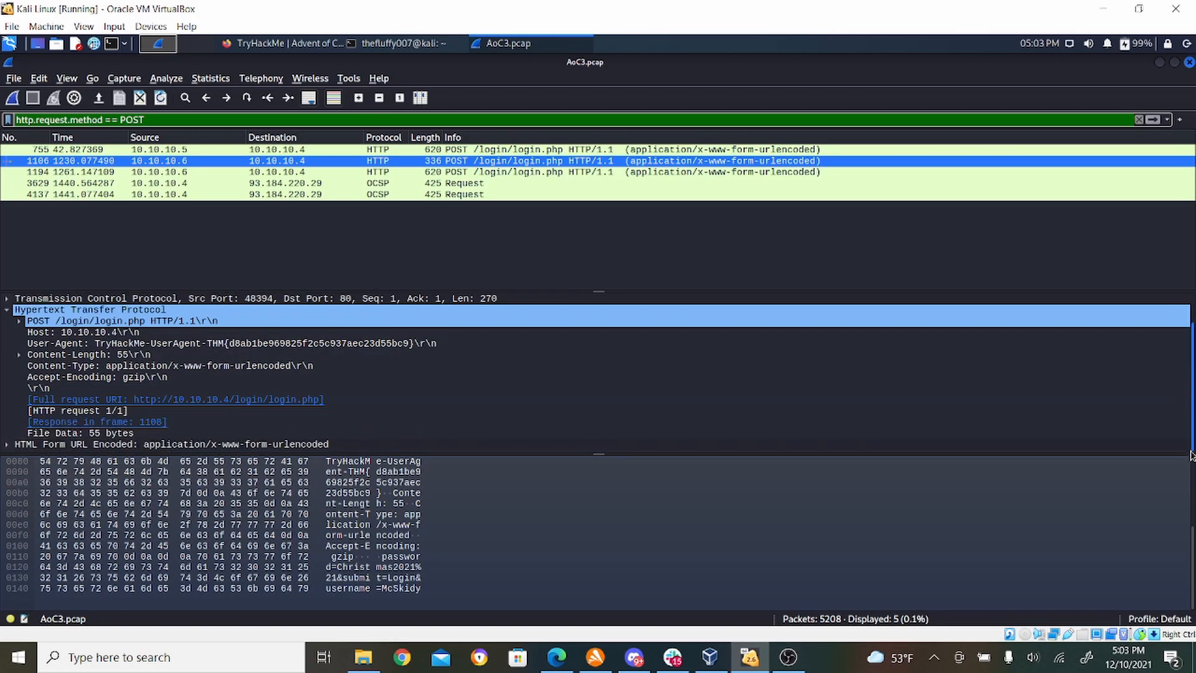
click(10, 445)
scroll(1190, 411, down, 1)
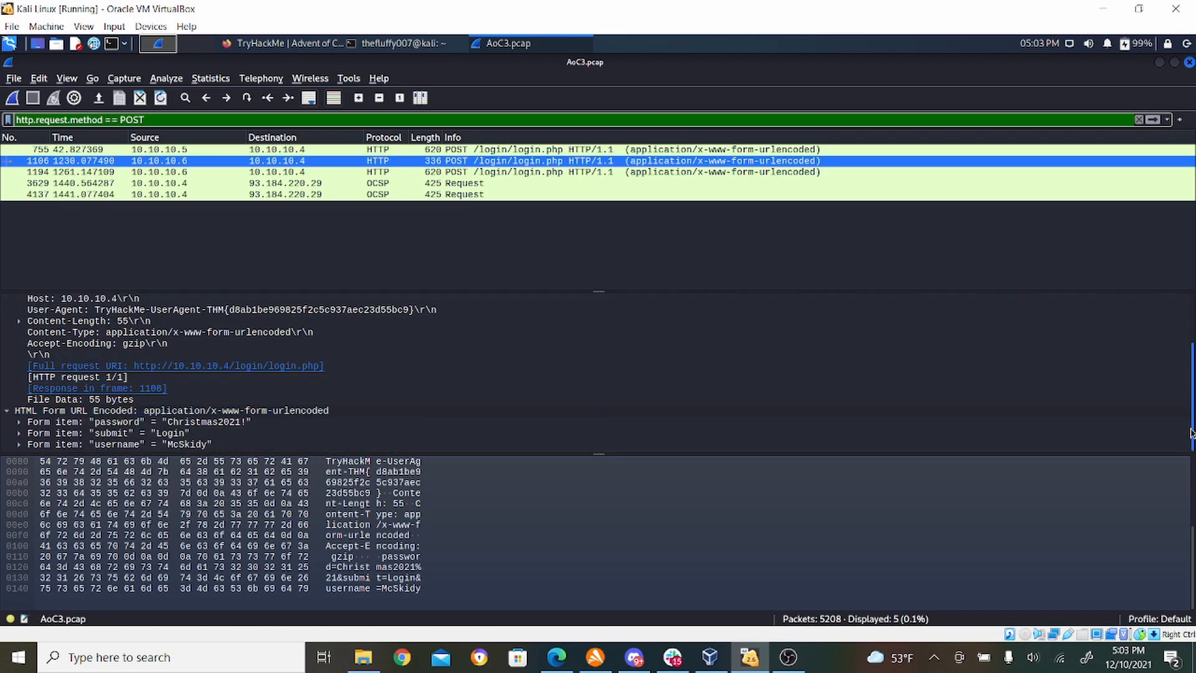
click(428, 388)
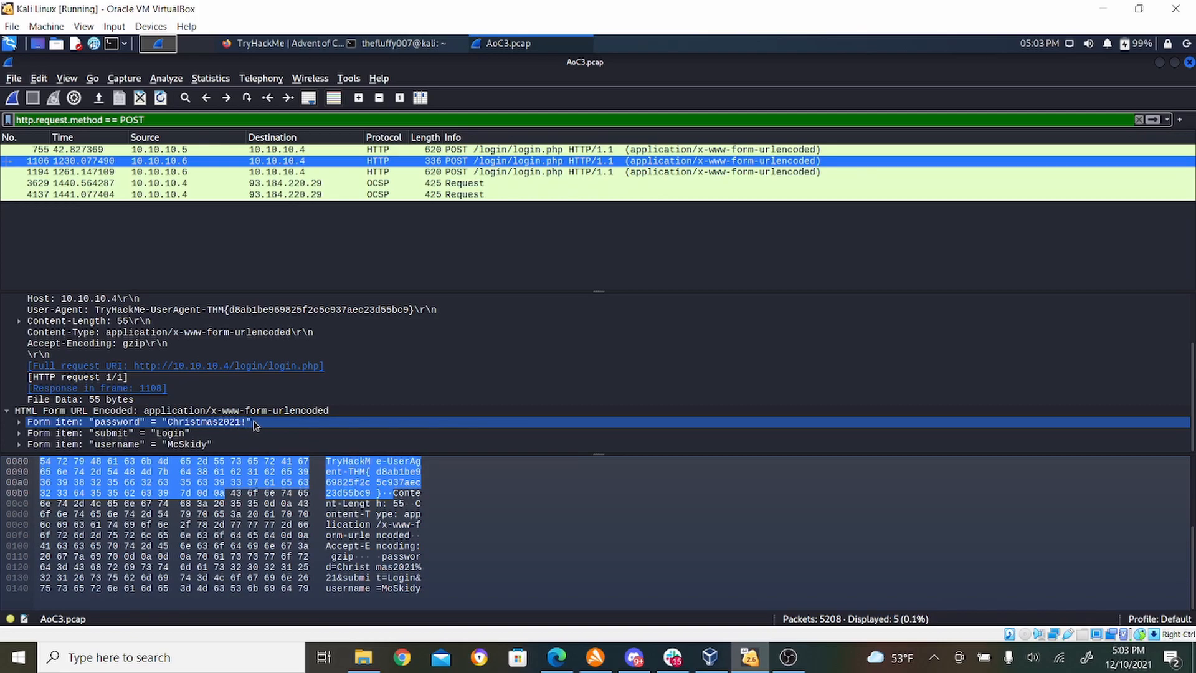
- Switch to Firefox and submit the captured username and password, separated by a colon, as the answer to the HTTP #2 - POST login question
click(287, 46)
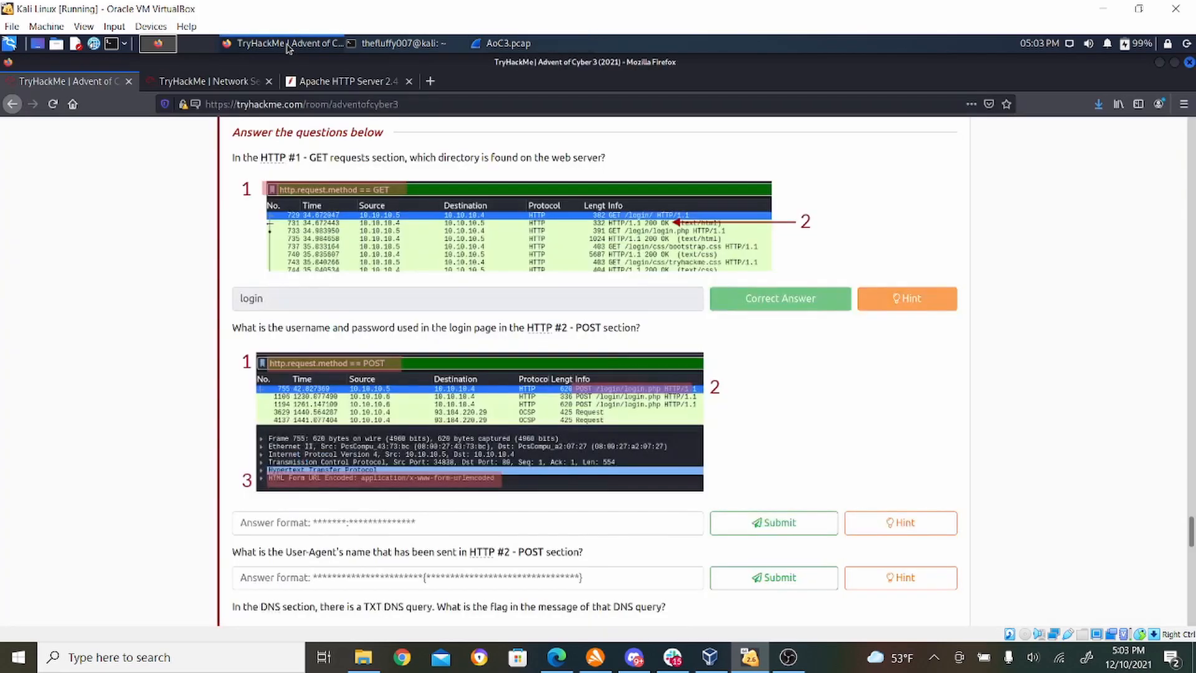
click(346, 517)
text(McSkidy:Christmas2021!)
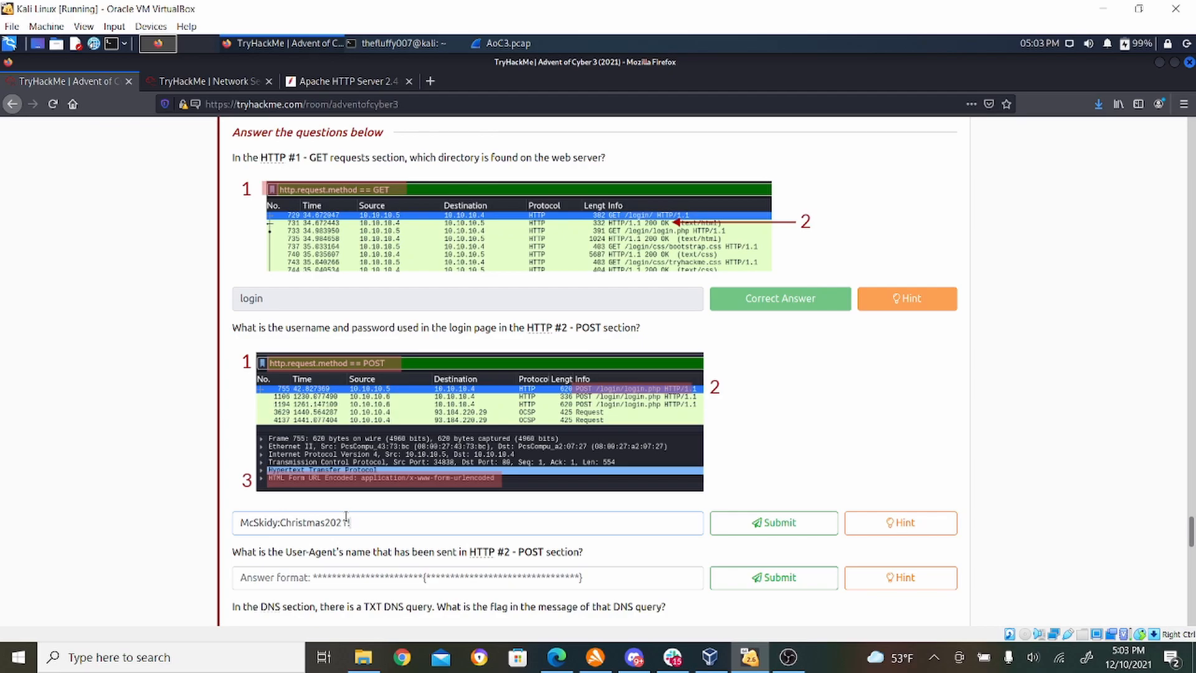
click(776, 522)
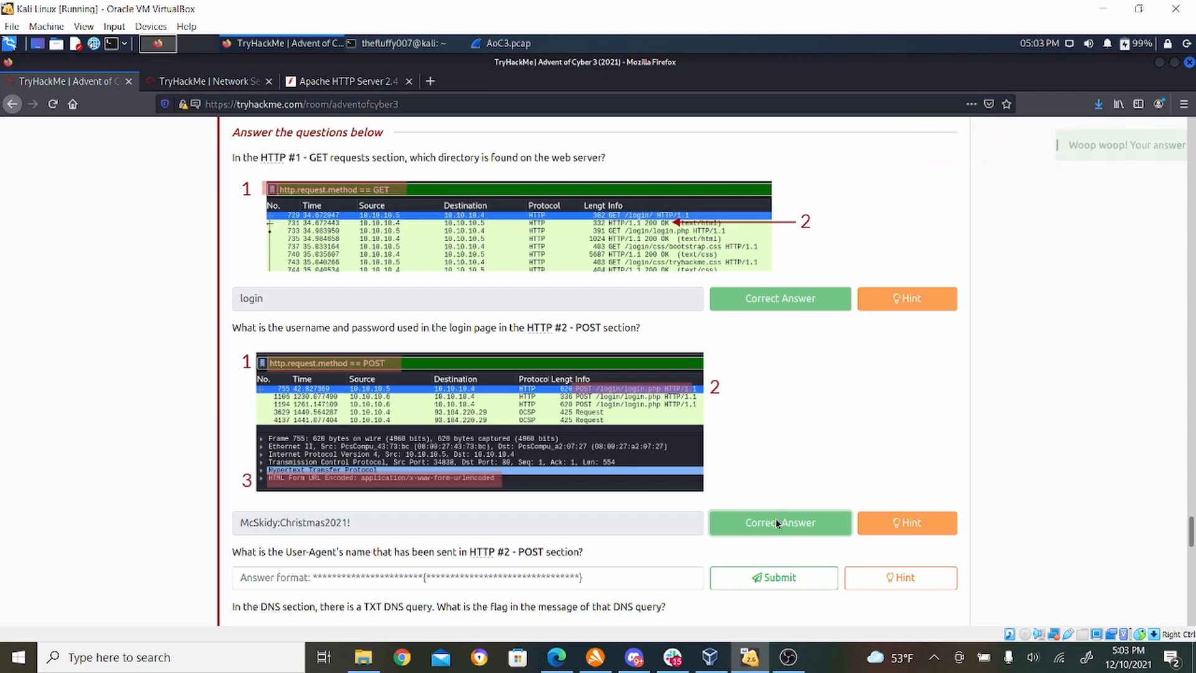
- Switch to Wireshark and examine the User-Agent header in the Hypertext Transfer Protocol details of POST packet 1106
click(514, 44)
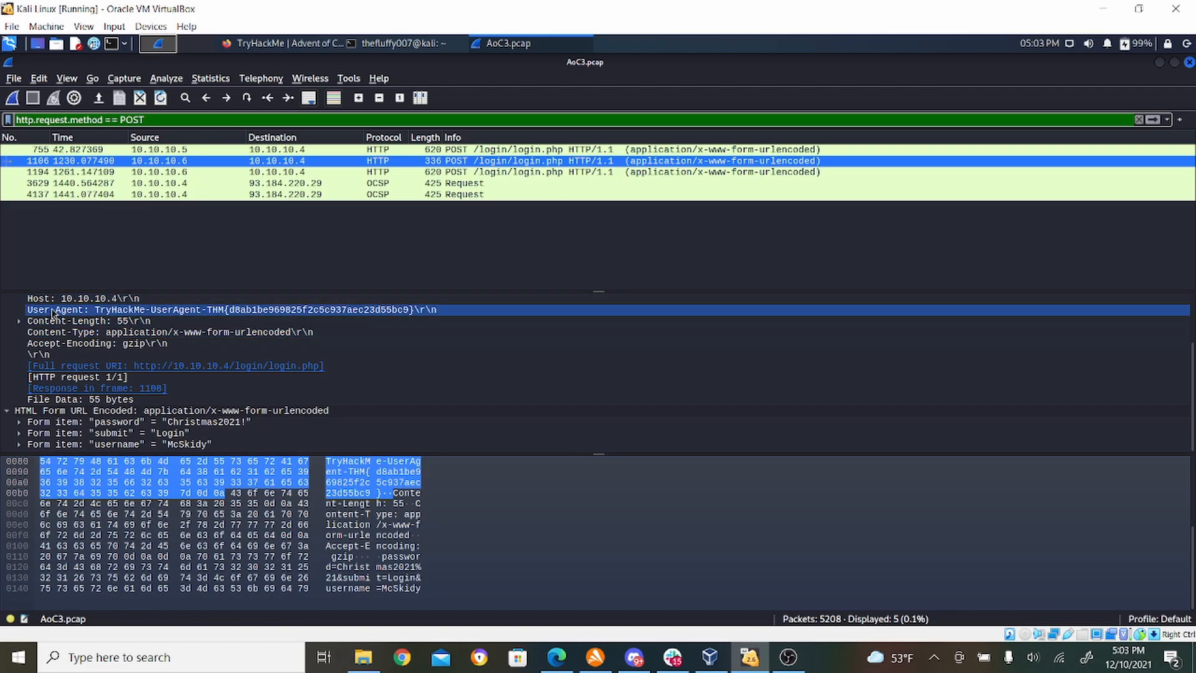
click(208, 311)
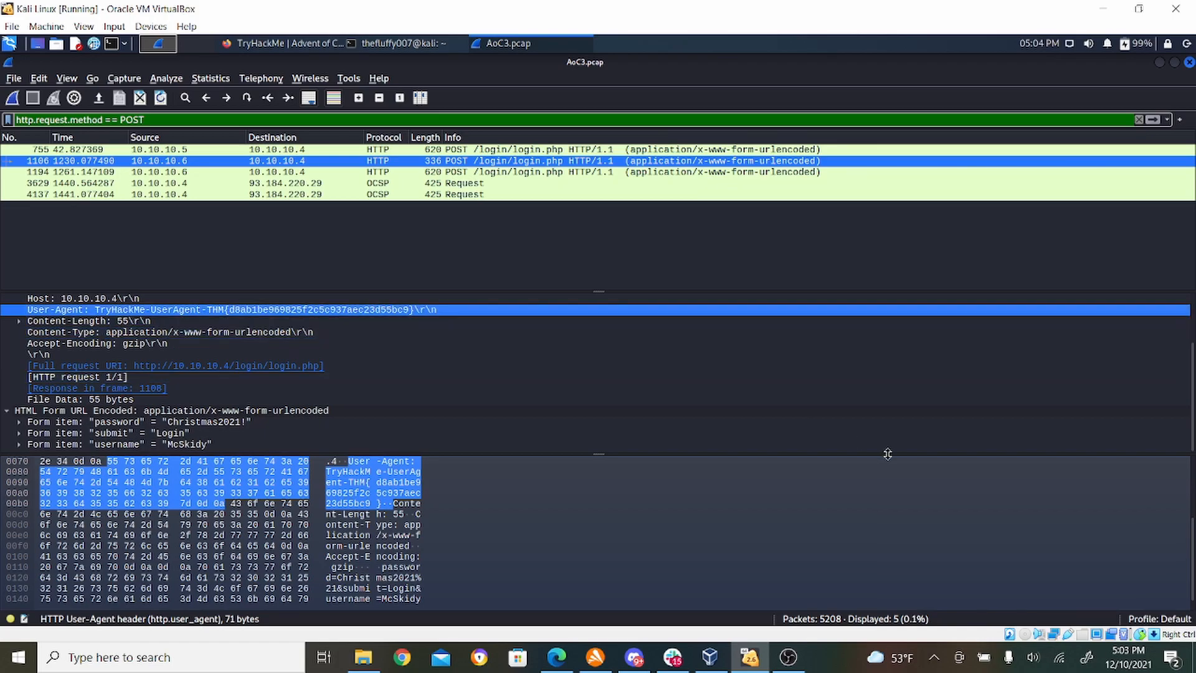
scroll(1188, 399, up, 1)
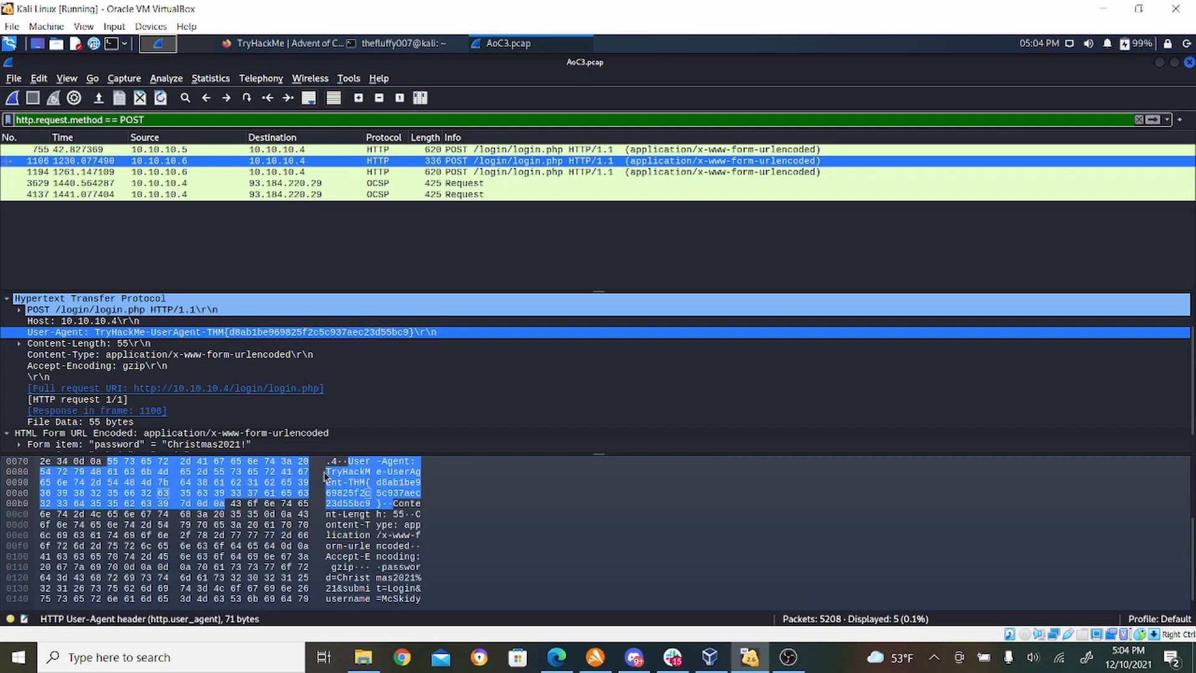
click(249, 366)
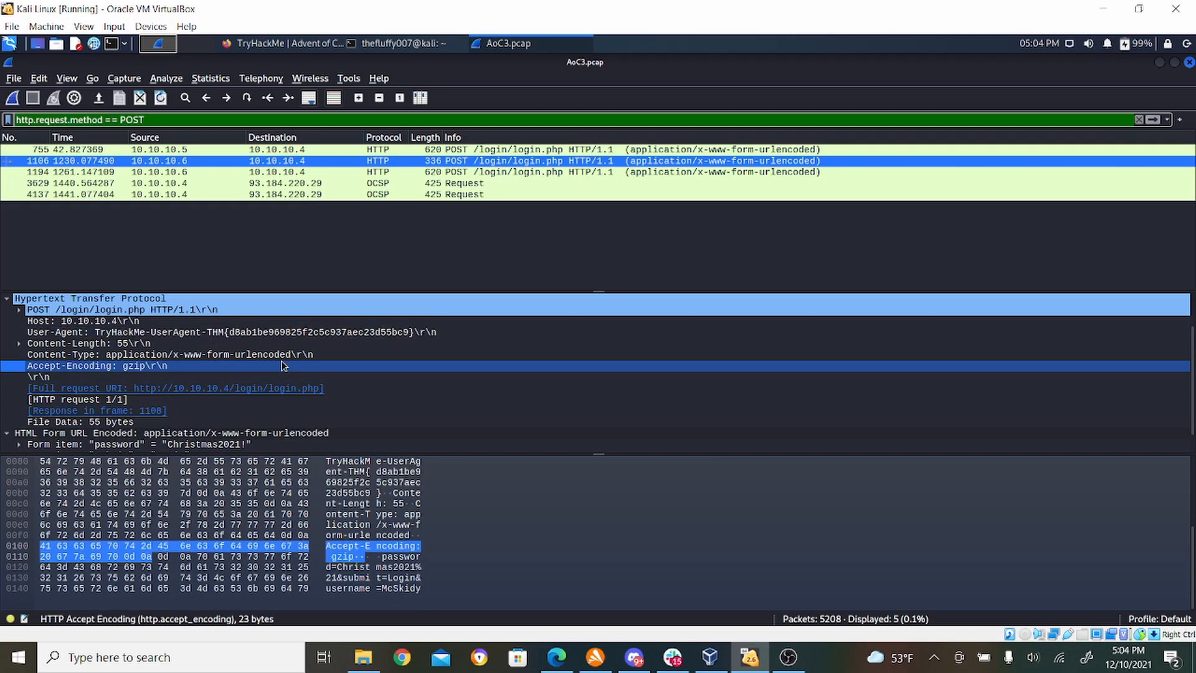
click(209, 333)
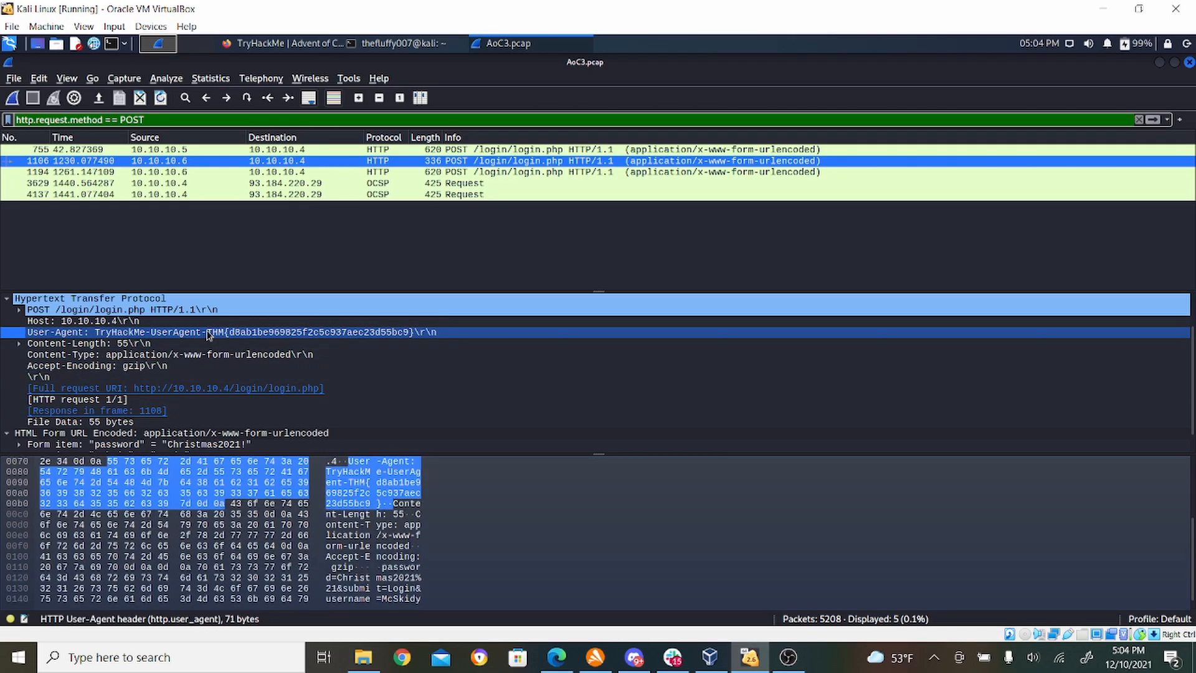
right_click(209, 335)
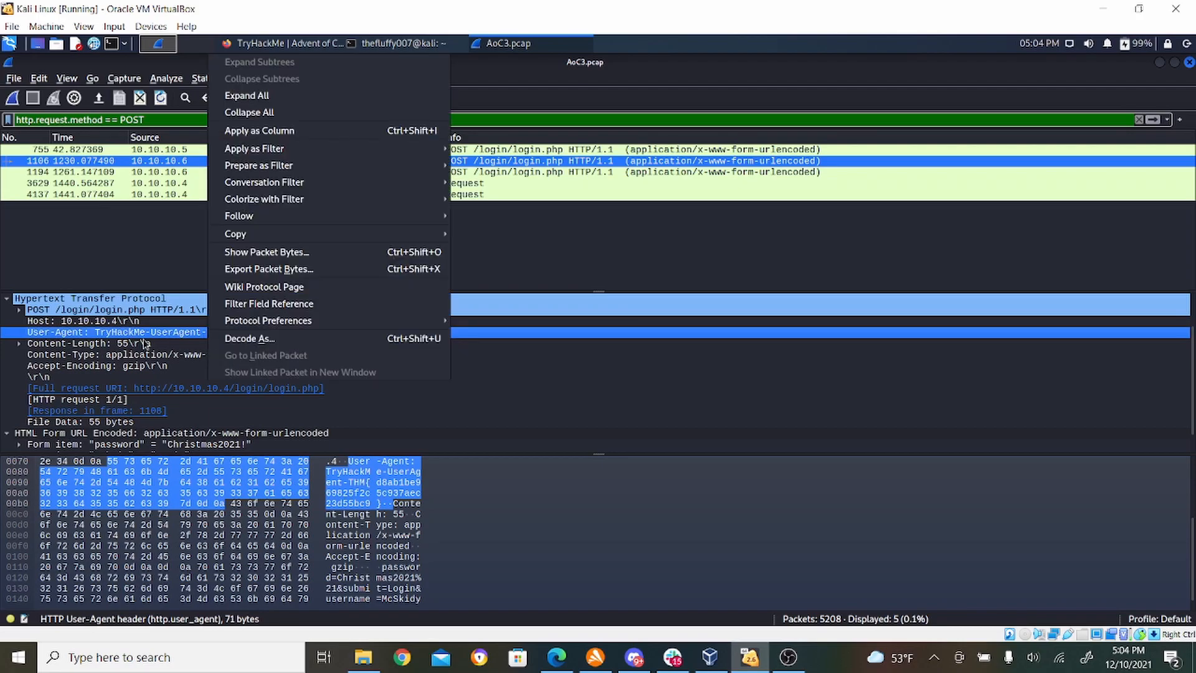
click(159, 341)
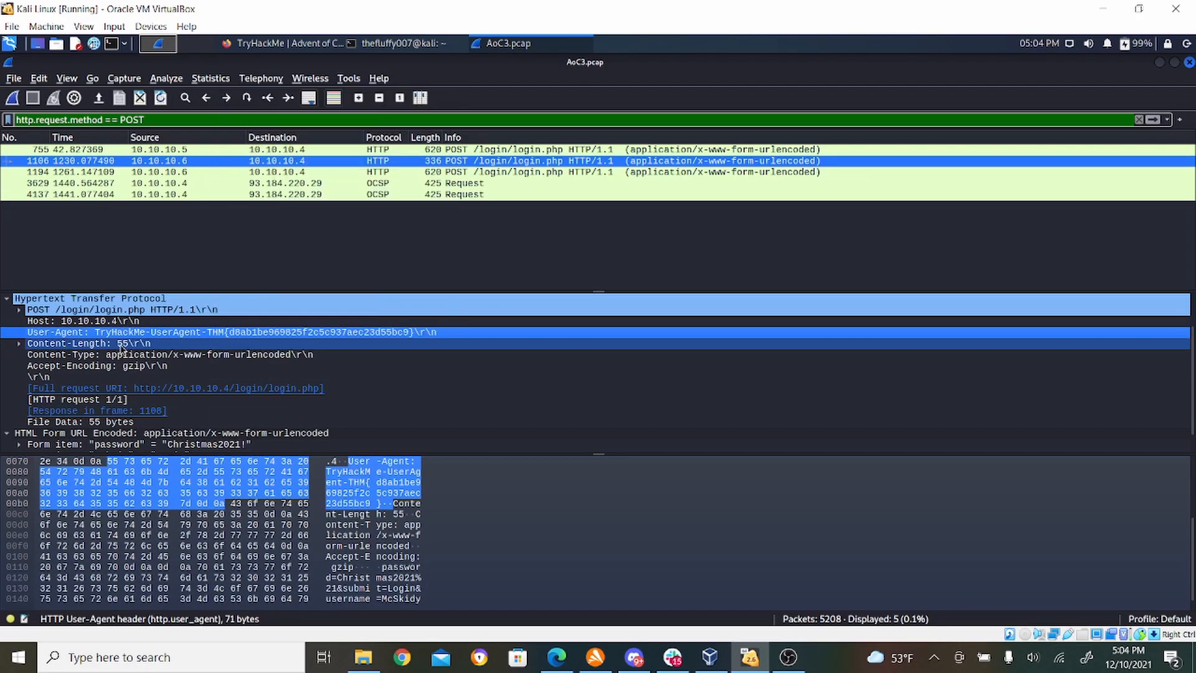
- Follow the HTTP stream of POST packet 1106 from the filtered packets
right_click(394, 164)
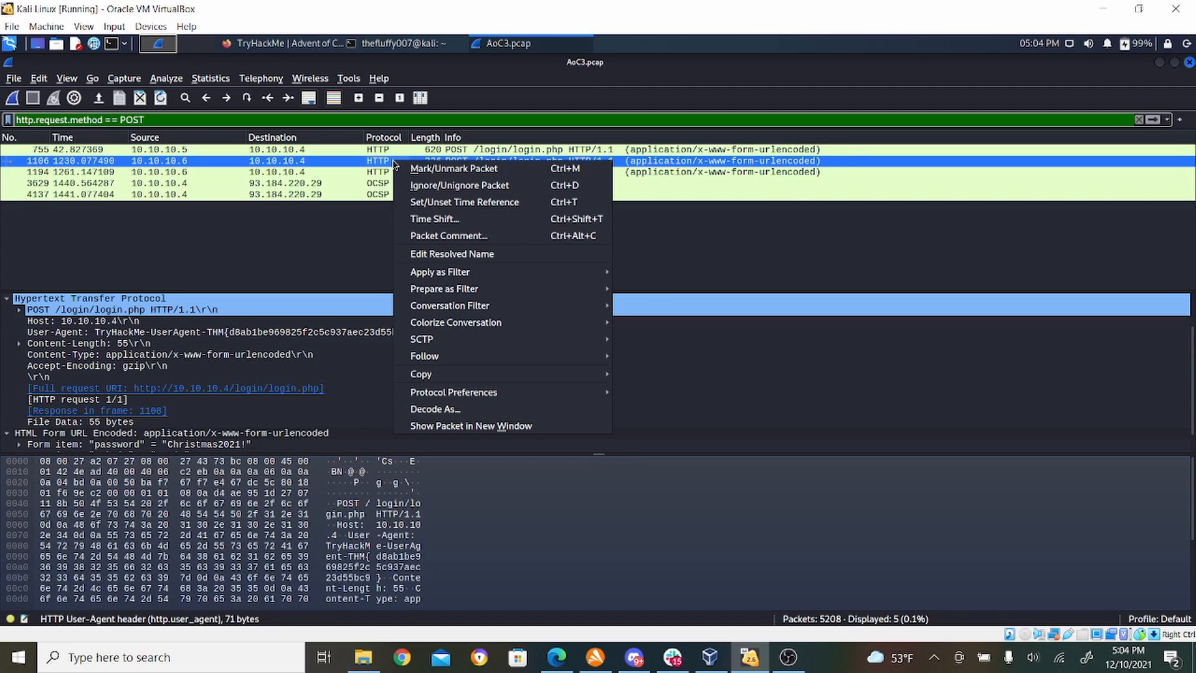
click(343, 165)
right_click(343, 165)
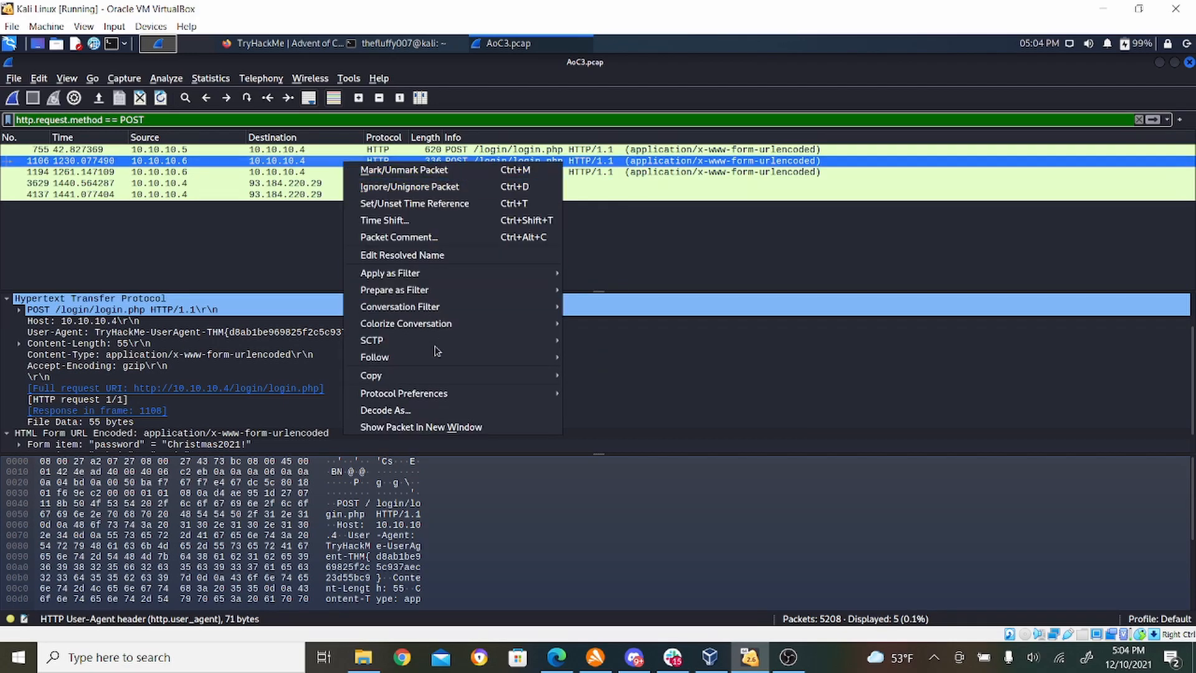
mouse_move(492, 357)
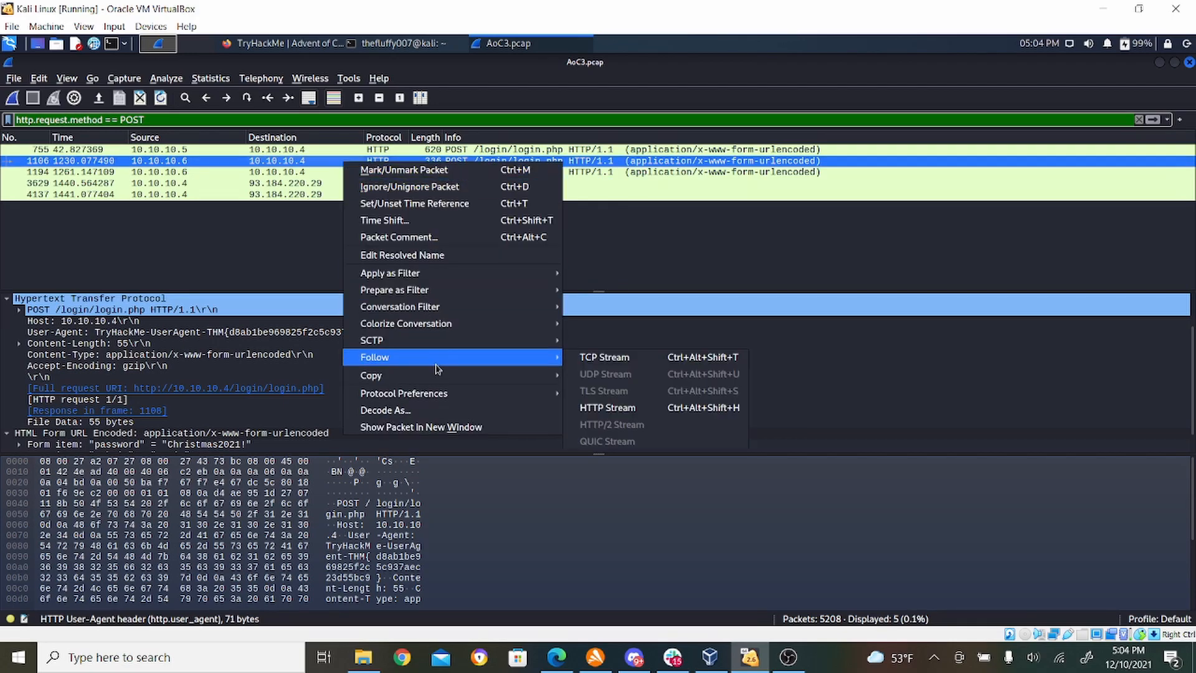
click(644, 409)
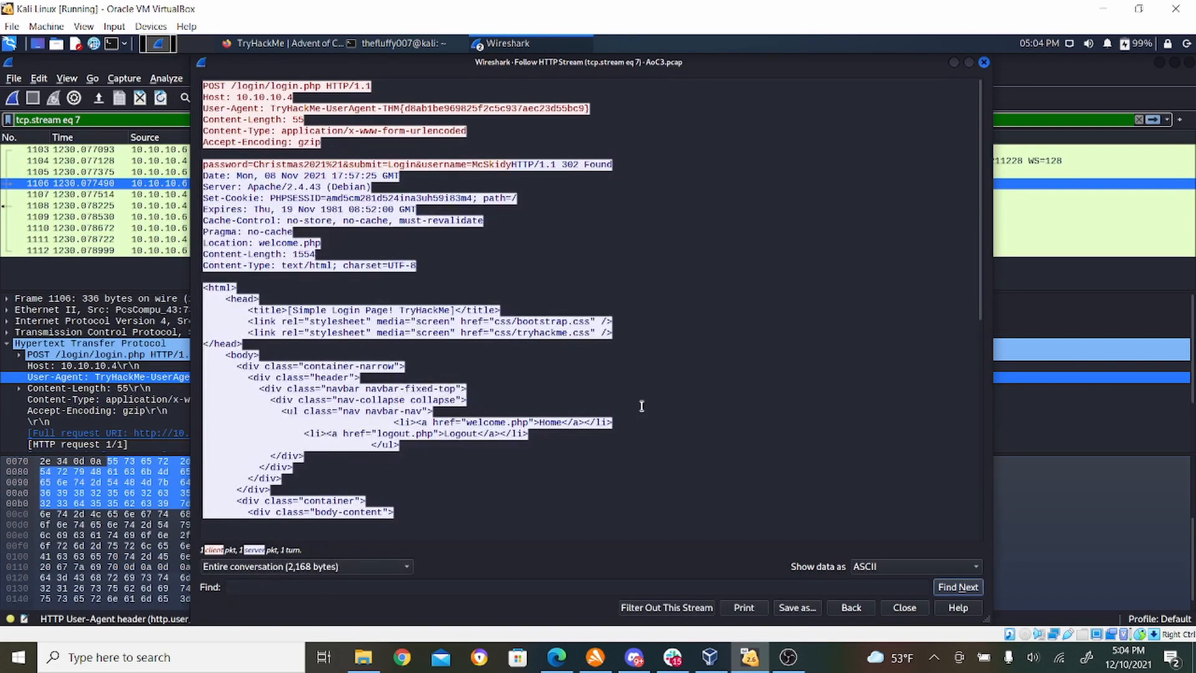
- Copy the THM{...} part of the User-Agent value from the followed stream and close the stream window
click(320, 105)
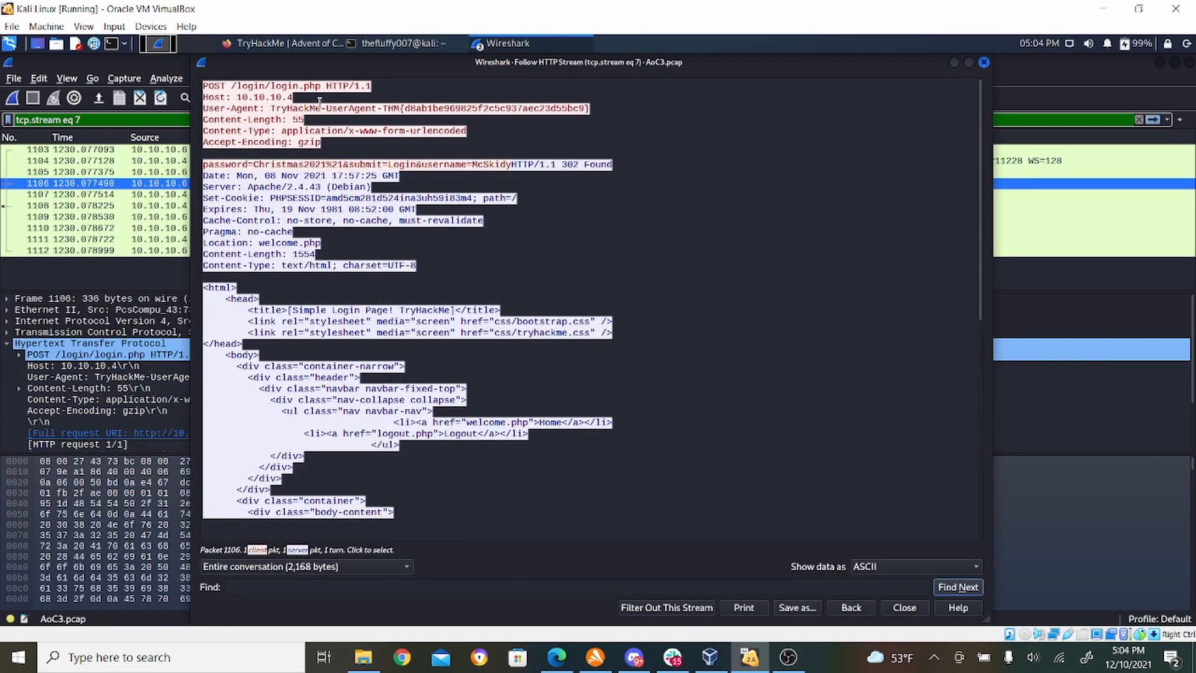
drag(270, 108, 597, 108)
click(421, 109)
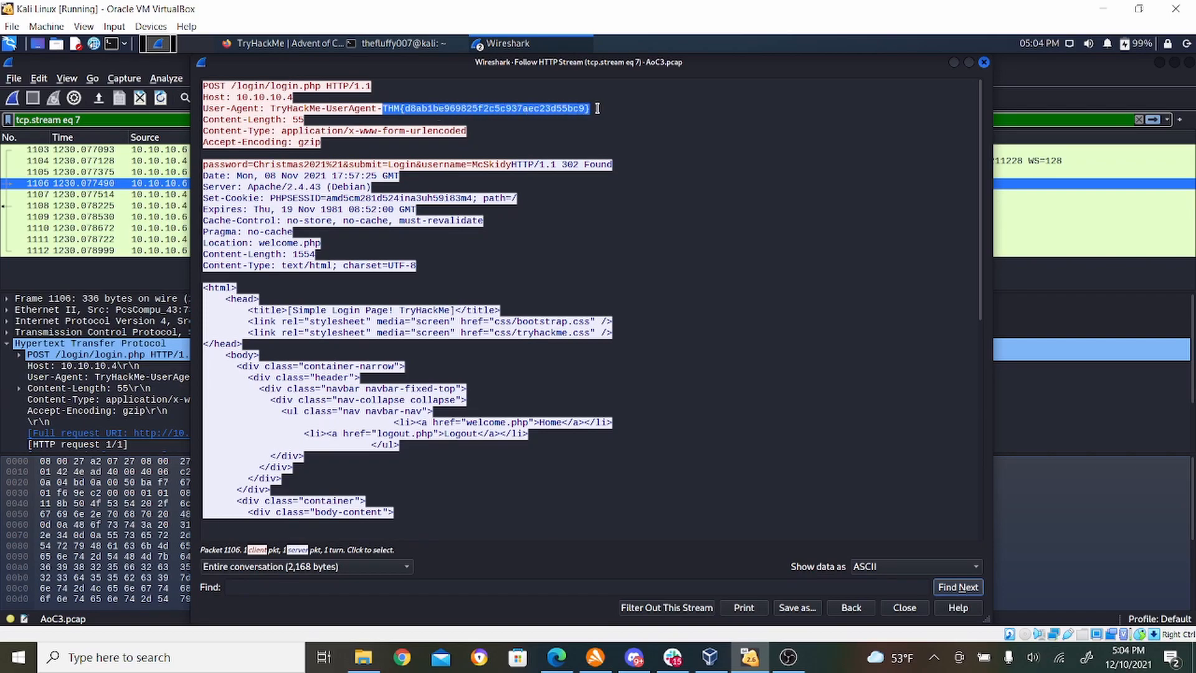
right_click(572, 109)
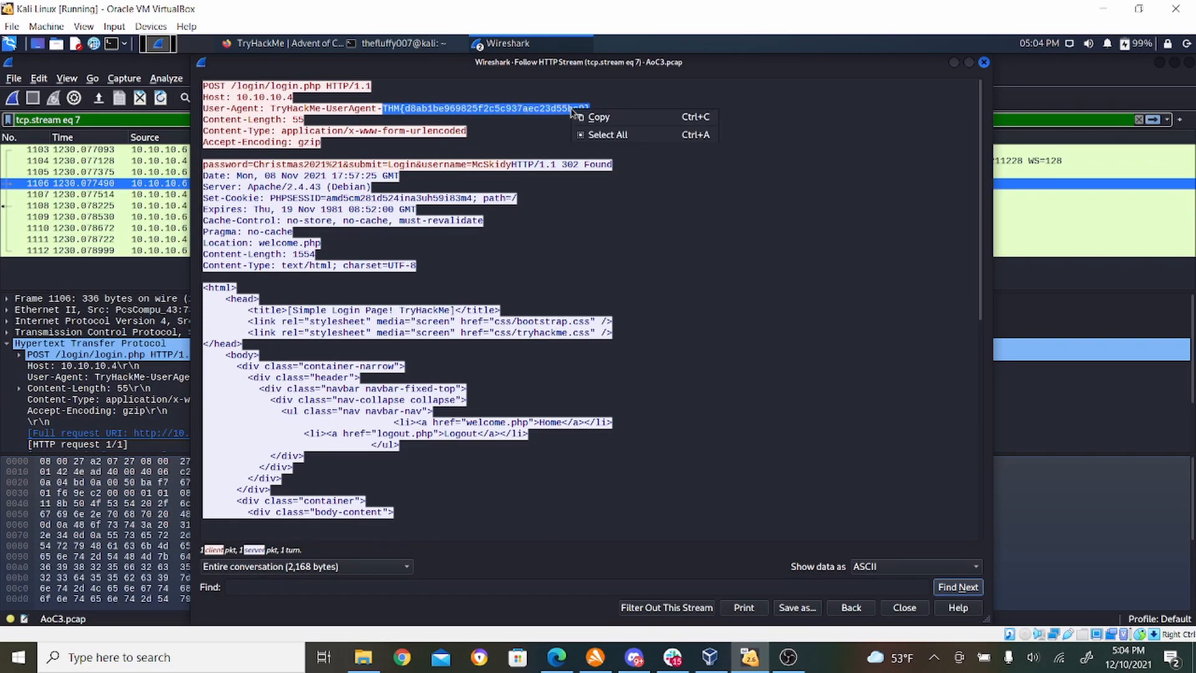
click(583, 117)
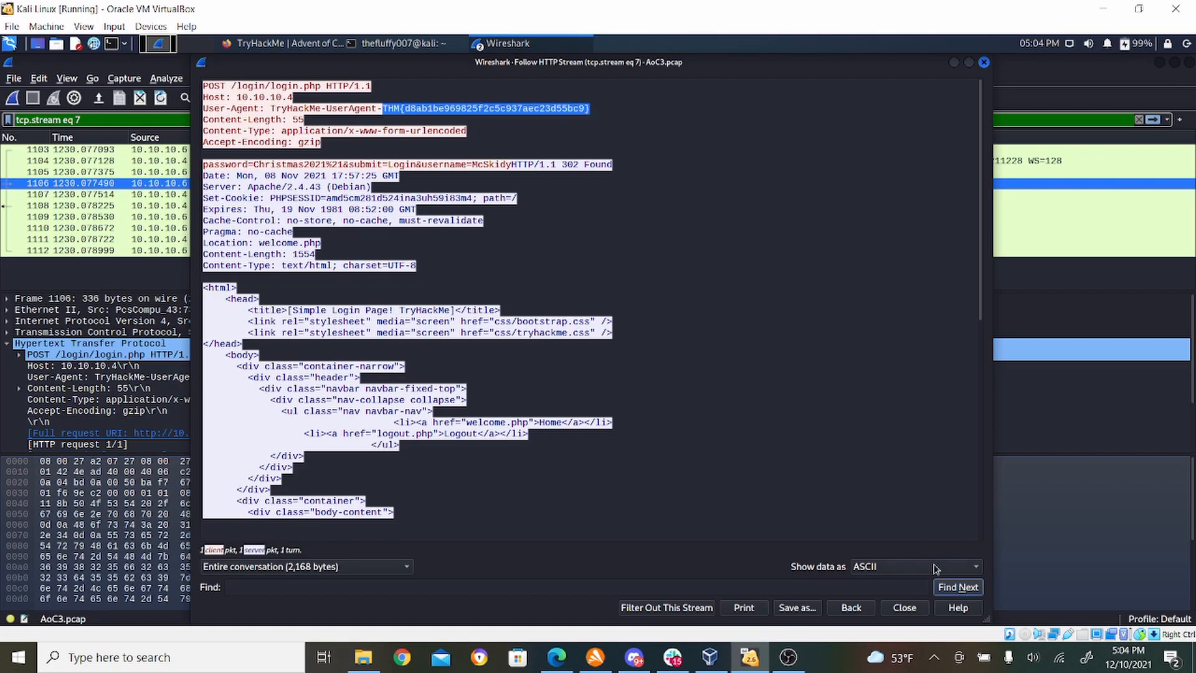
click(904, 607)
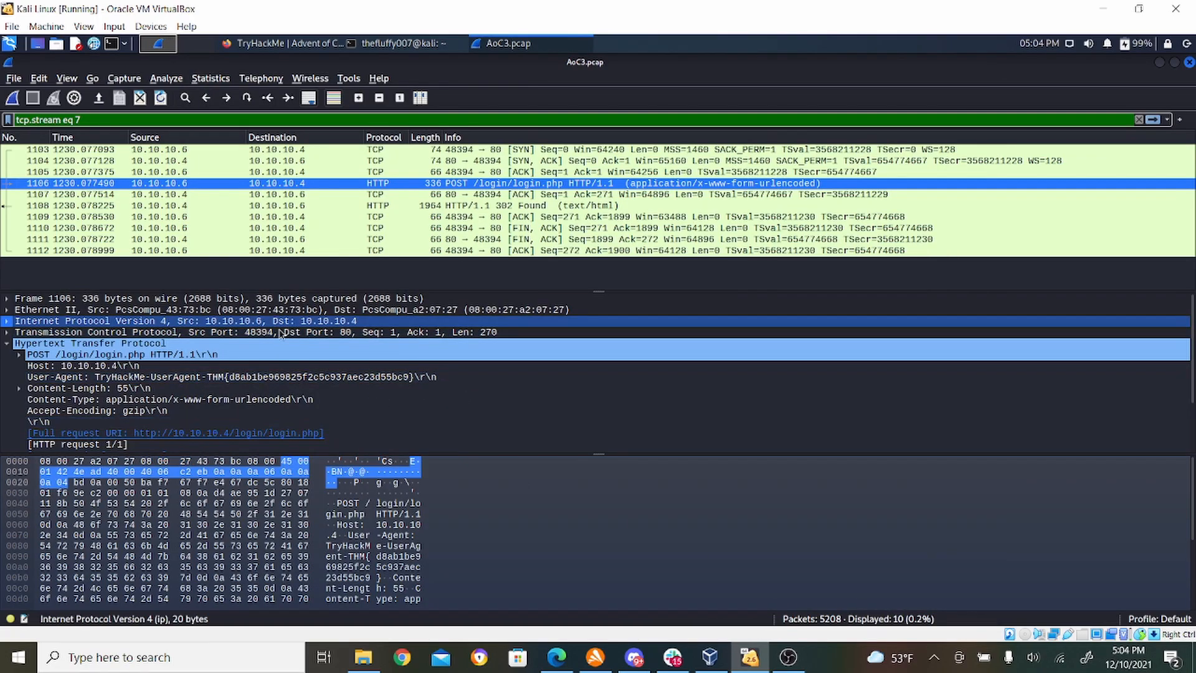
- Replace the tcp.stream eq 7 display filter with http.request.method == POST and apply it
click(207, 378)
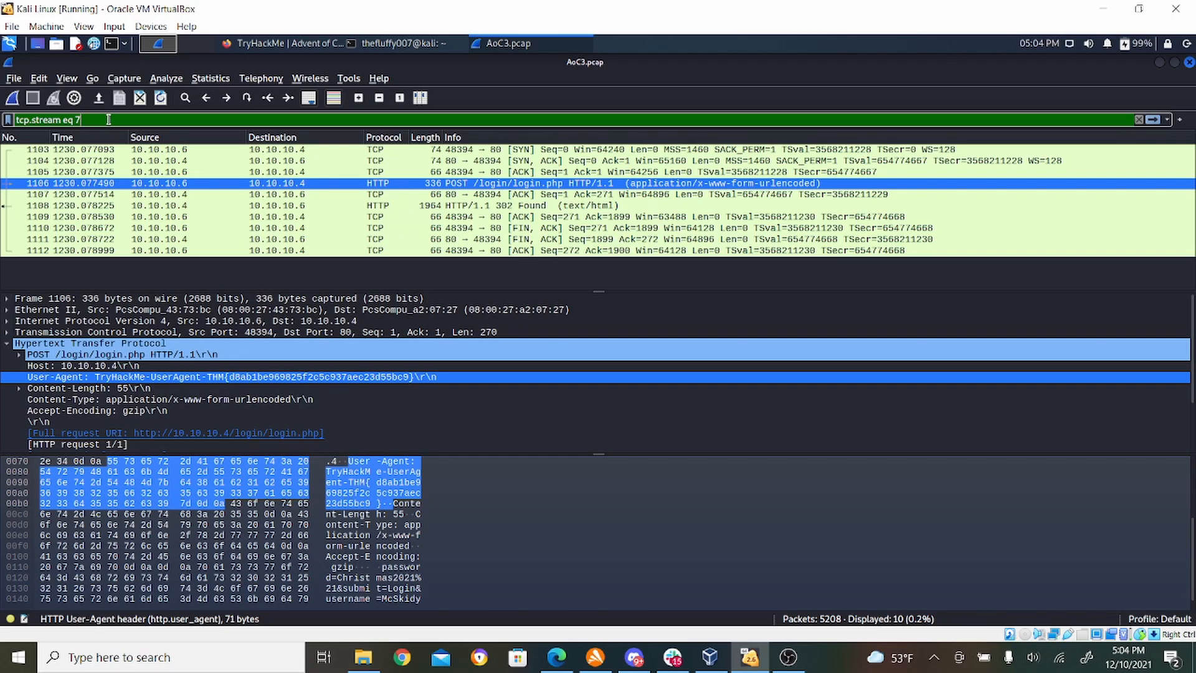
triple_click(65, 119)
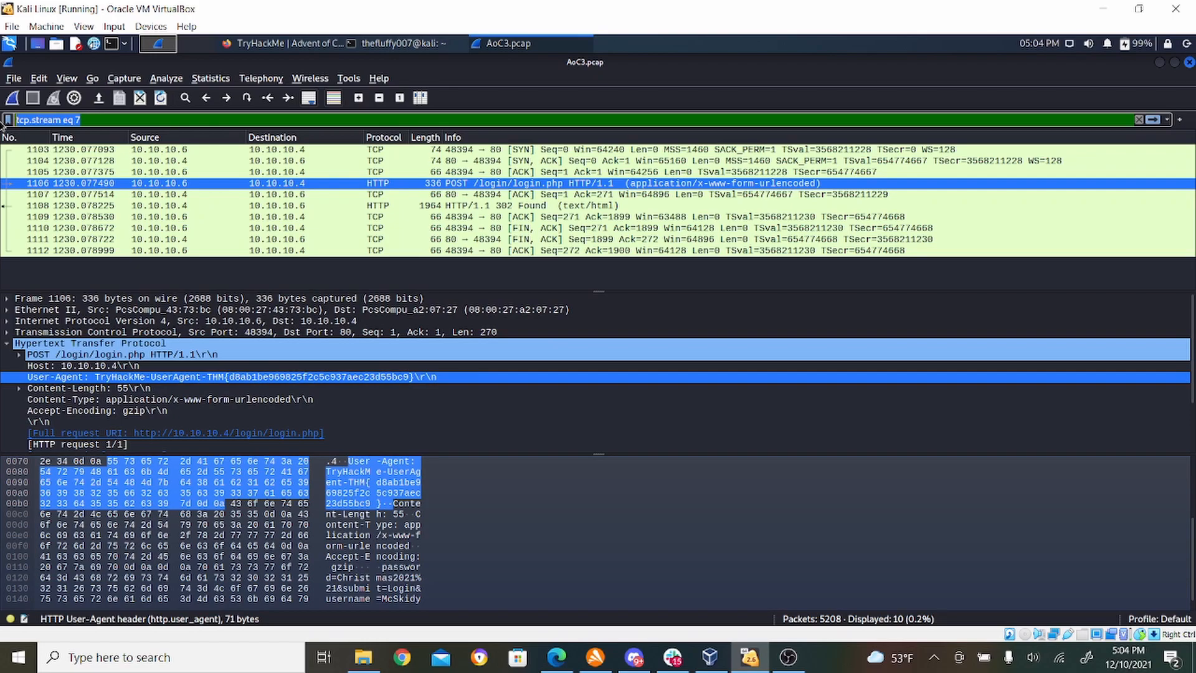
text(http.)
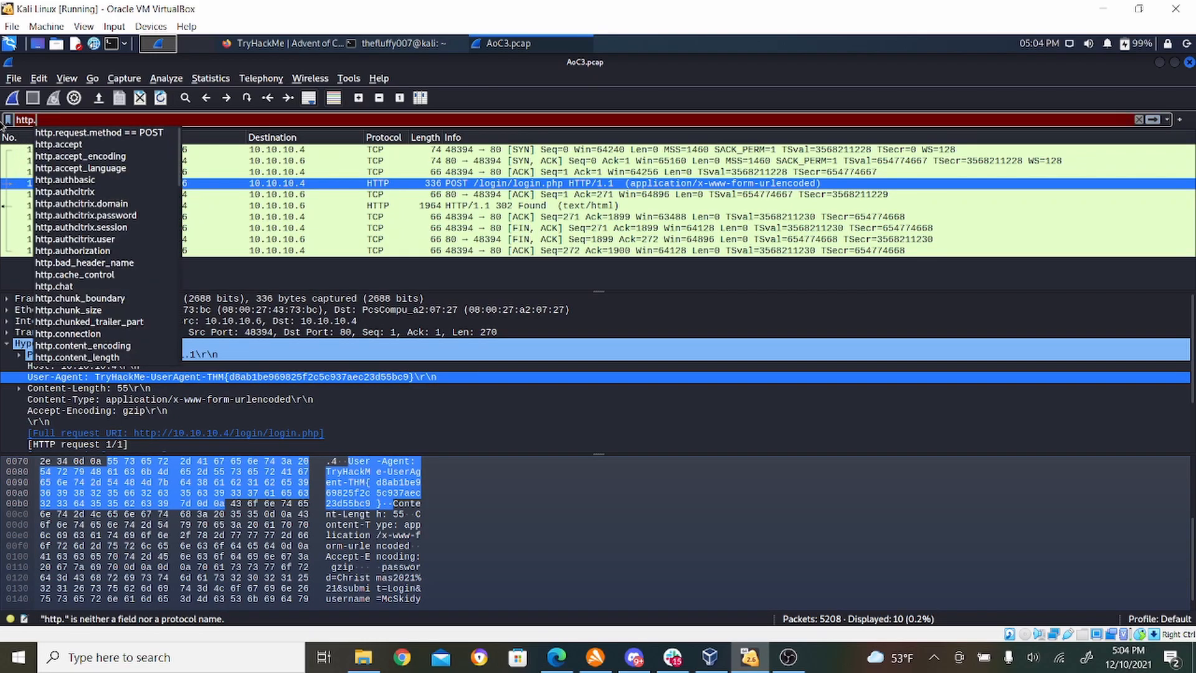
key(Down)
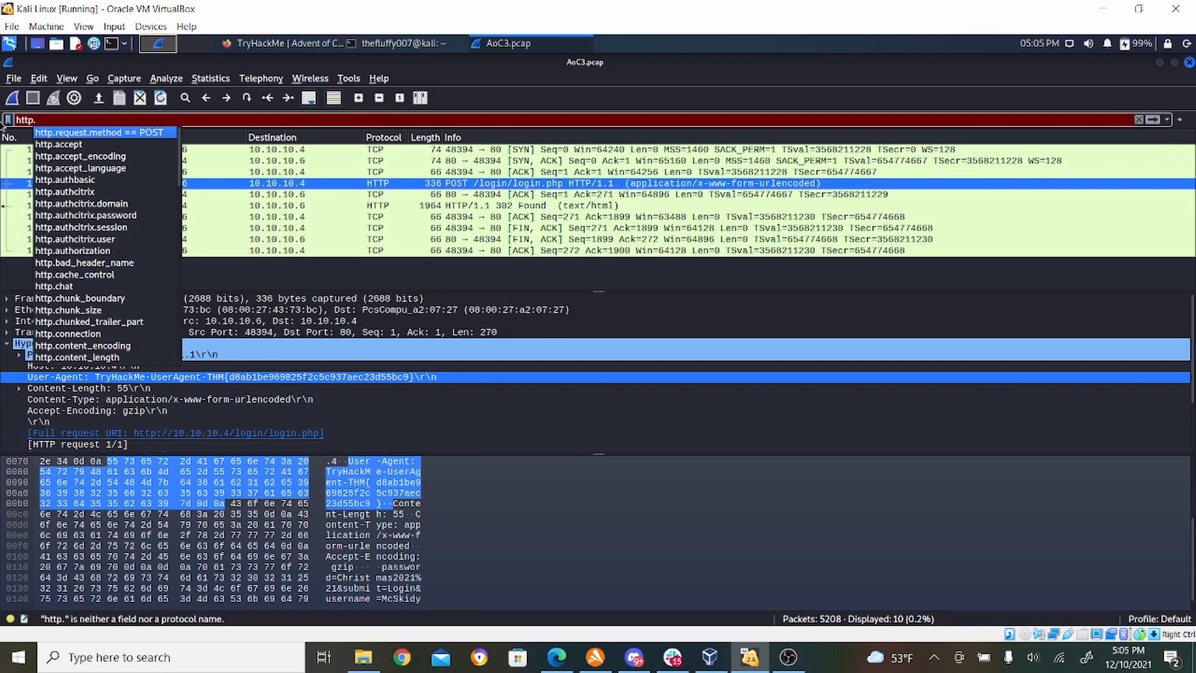
key(Return)
key(Return)
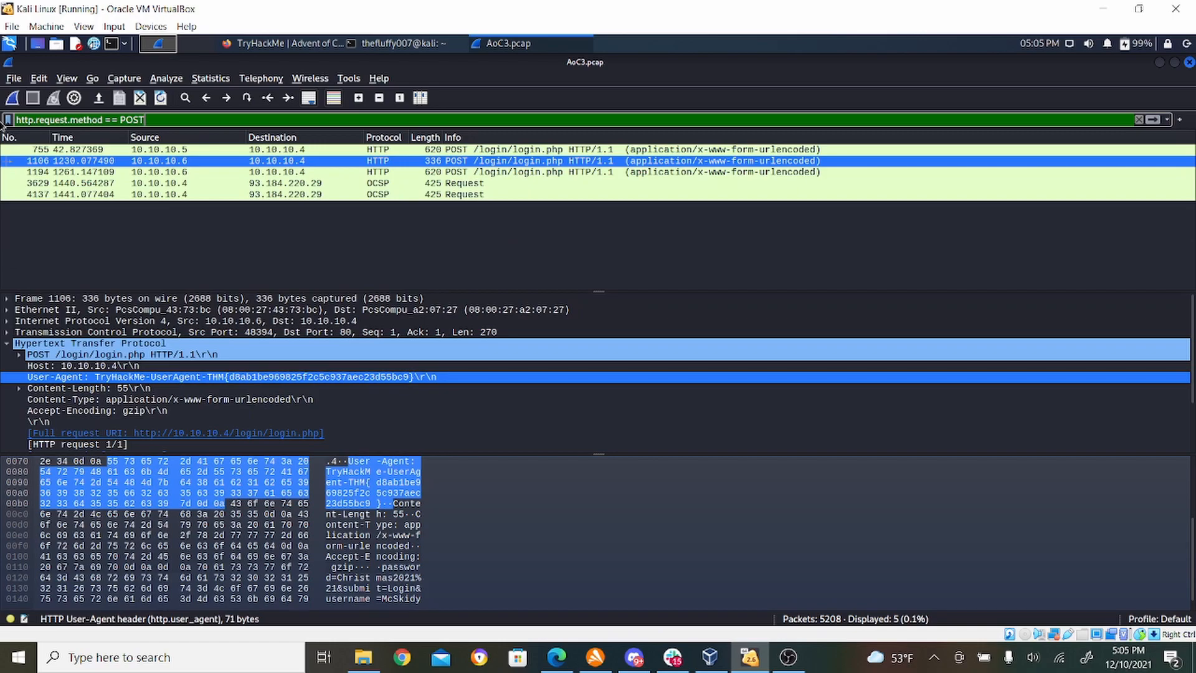
- Follow the HTTP stream of POST packet 1106 again and copy the THM{...} part of its User-Agent value
right_click(561, 166)
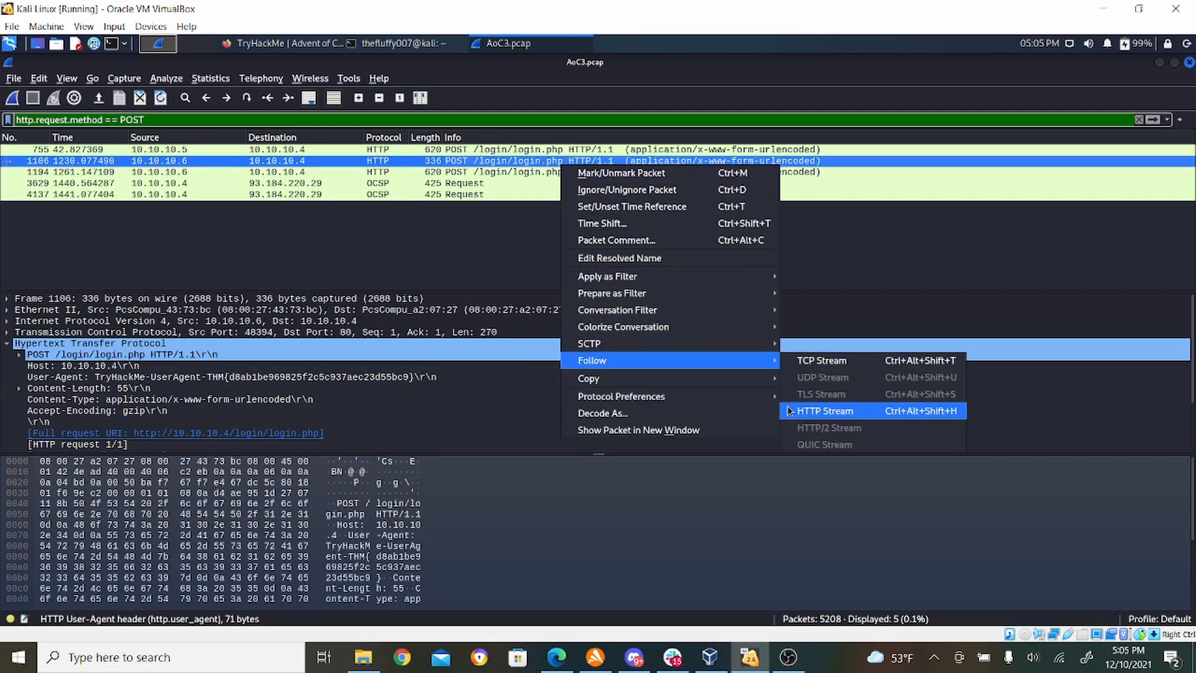
click(826, 411)
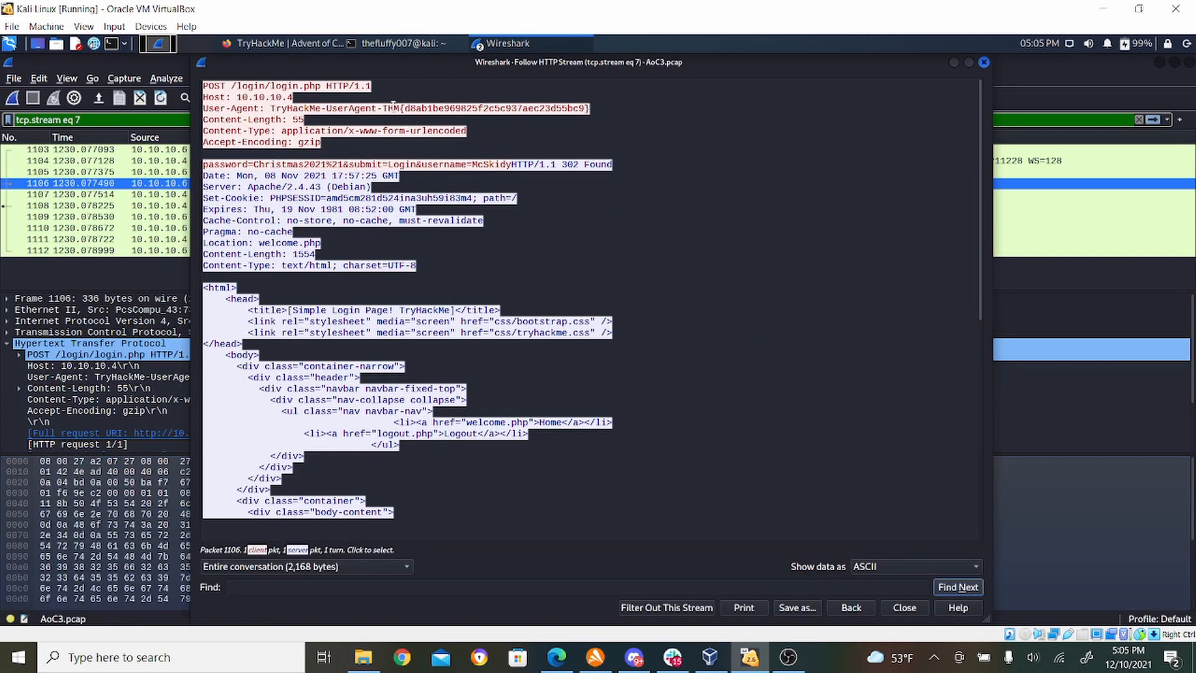
drag(383, 109, 588, 110)
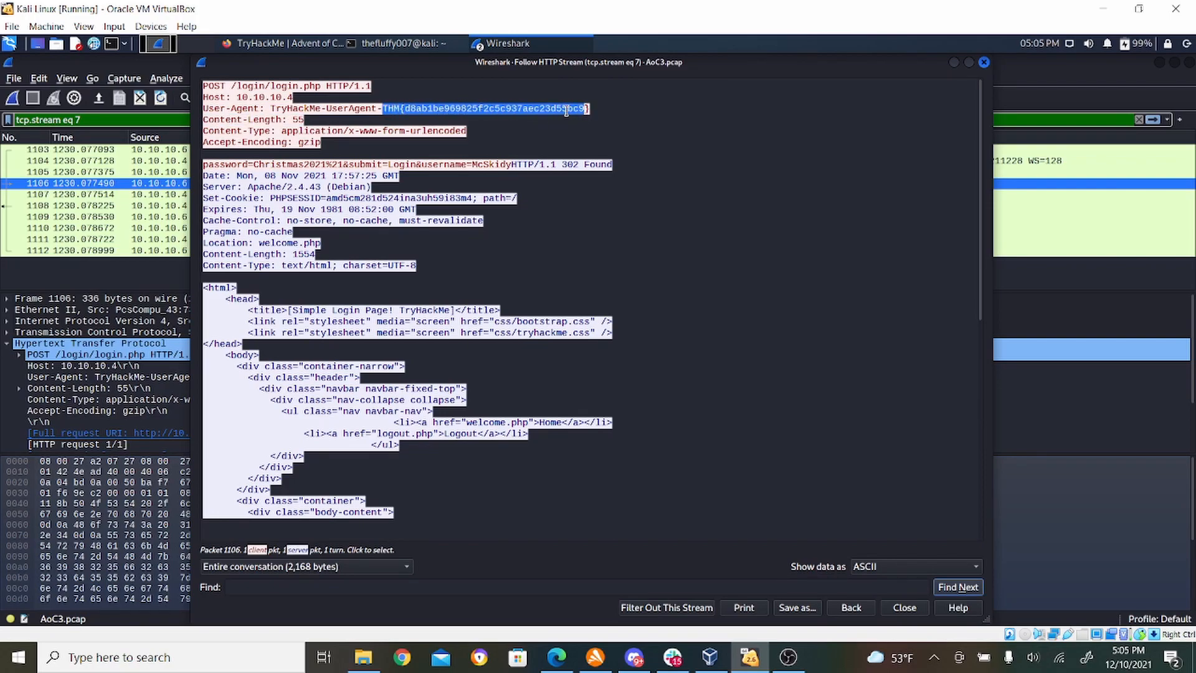
drag(383, 108, 587, 112)
right_click(574, 114)
click(595, 119)
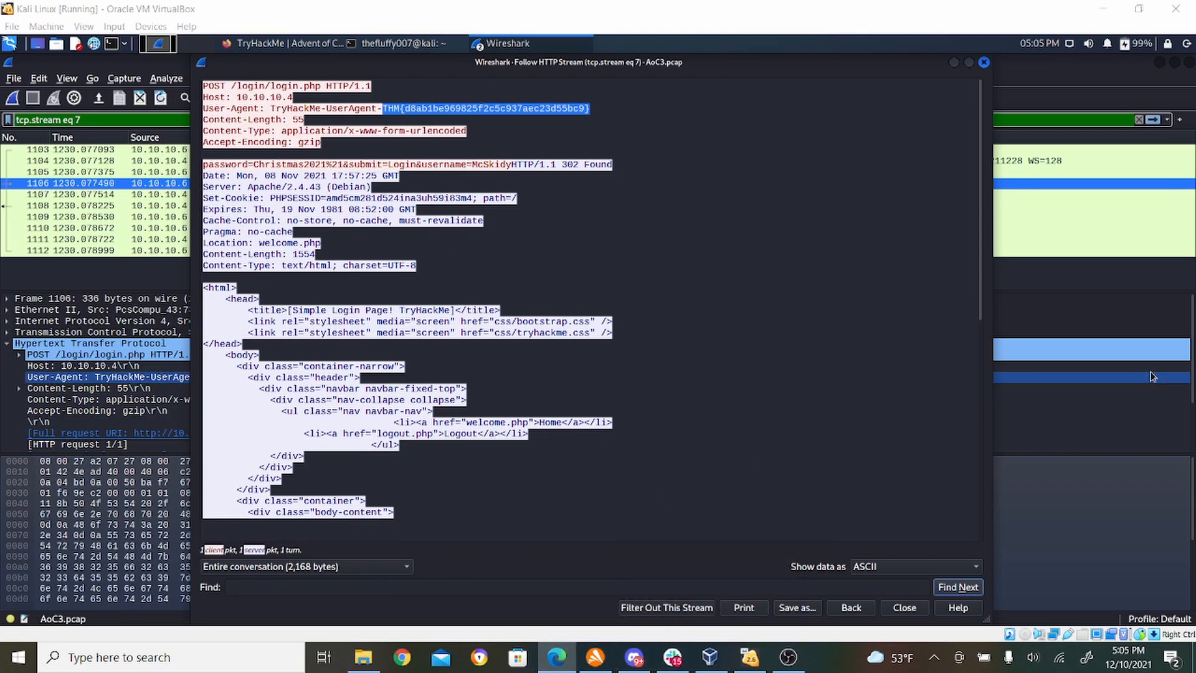
- Switch to Firefox and try submitting the copied THM{...} part as the answer to the HTTP #2 - POST User-Agent question
click(1108, 479)
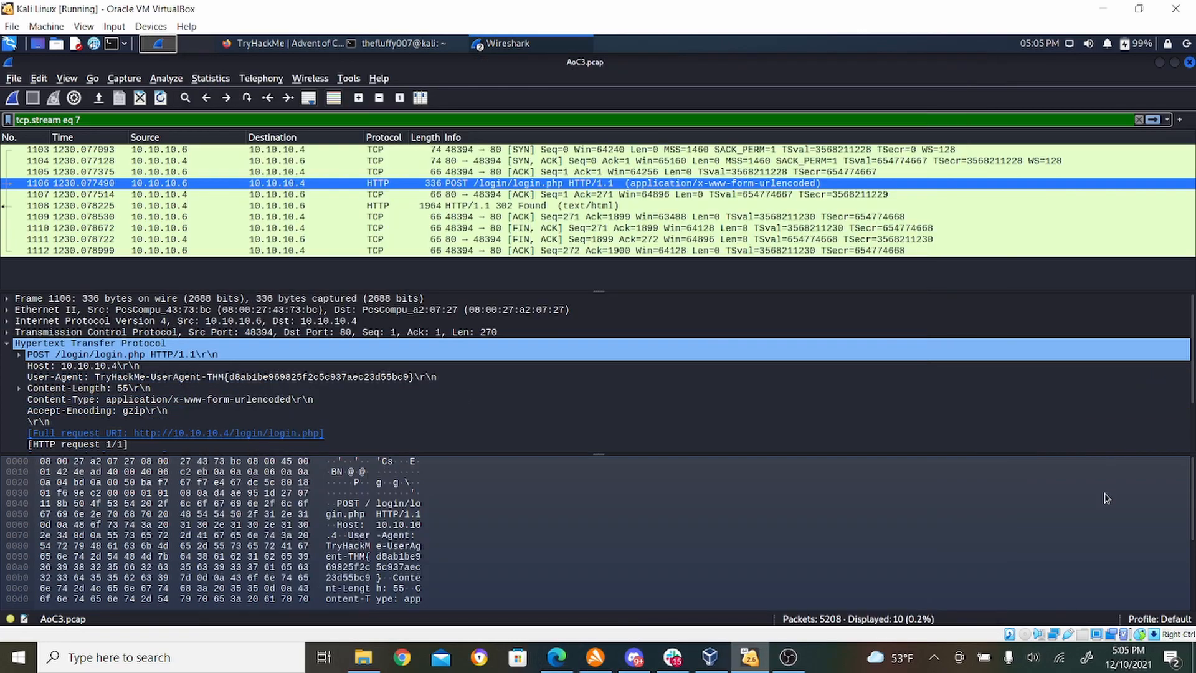
click(296, 44)
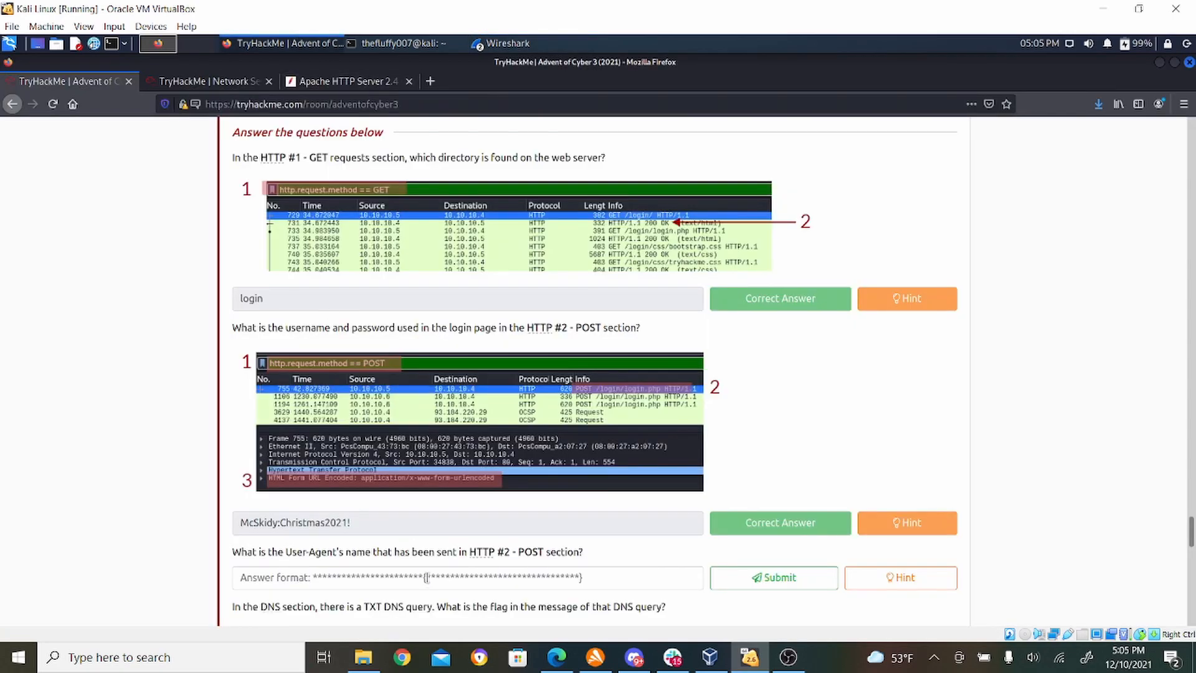
click(426, 577)
right_click(426, 577)
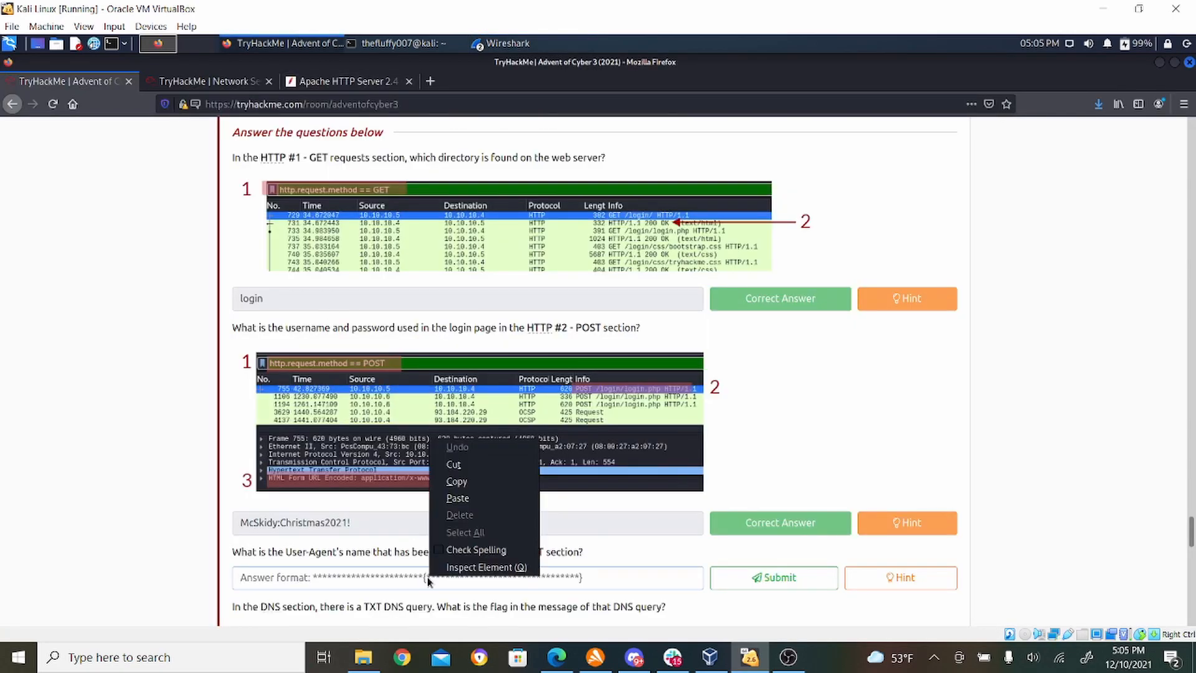
click(491, 500)
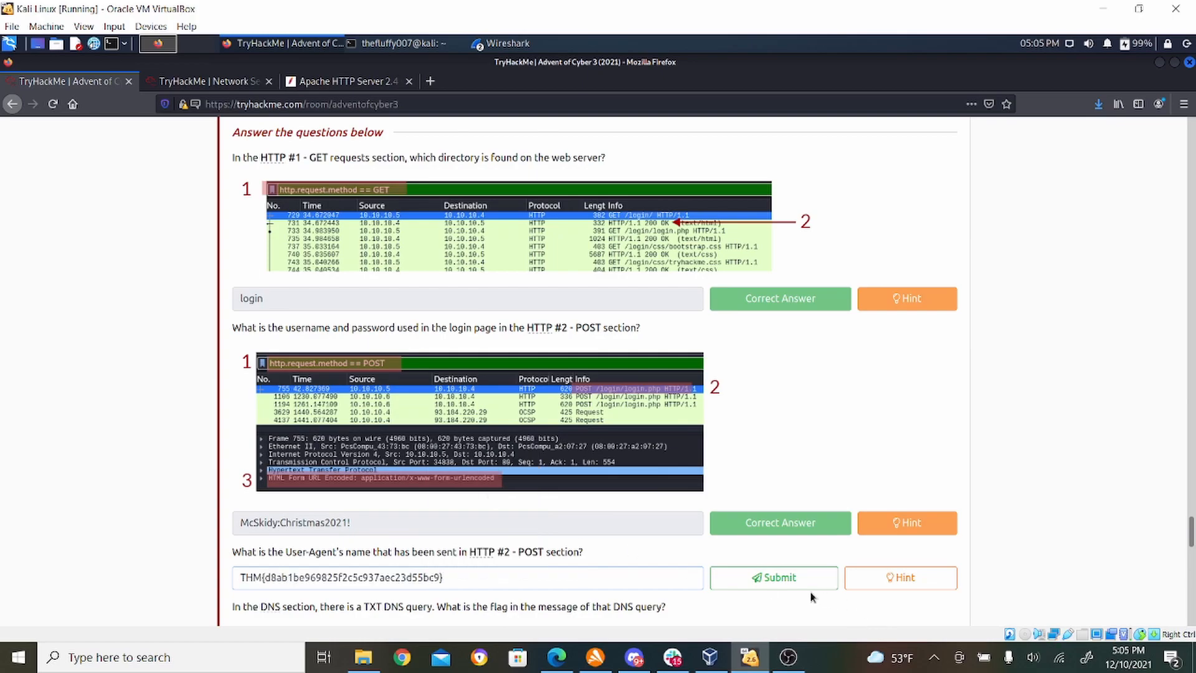
click(797, 577)
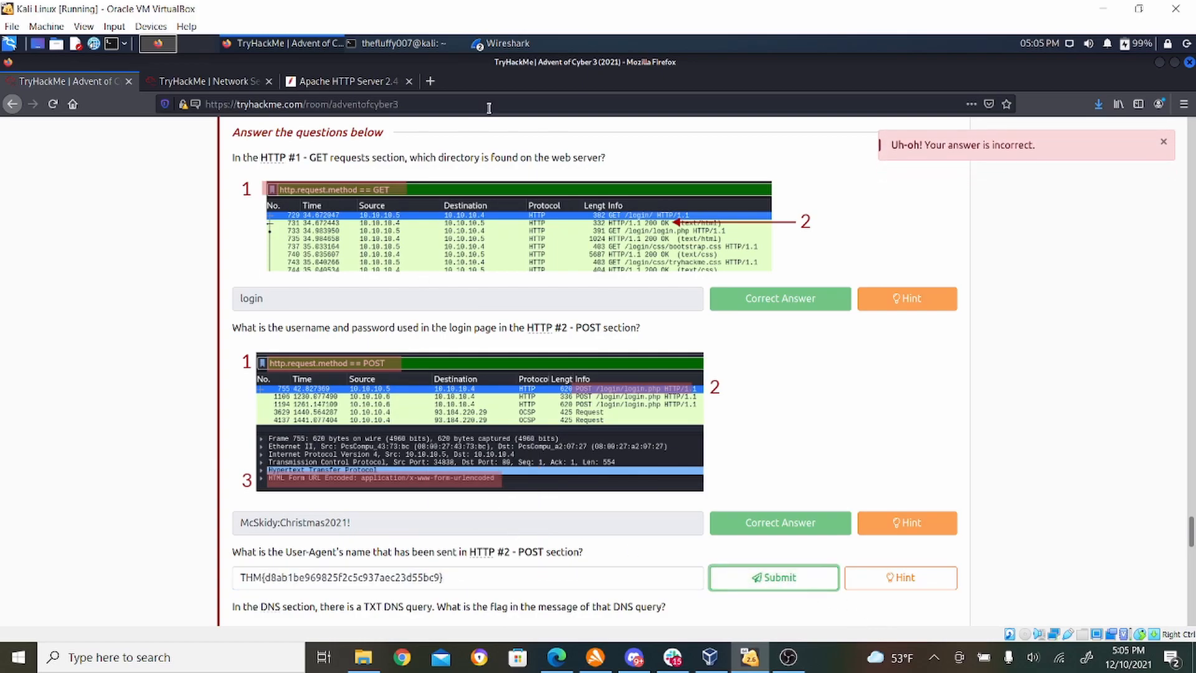
- Return to Wireshark's HTTP stream window and copy the complete User-Agent value, including the TryHackMe-UserAgent- prefix
click(505, 45)
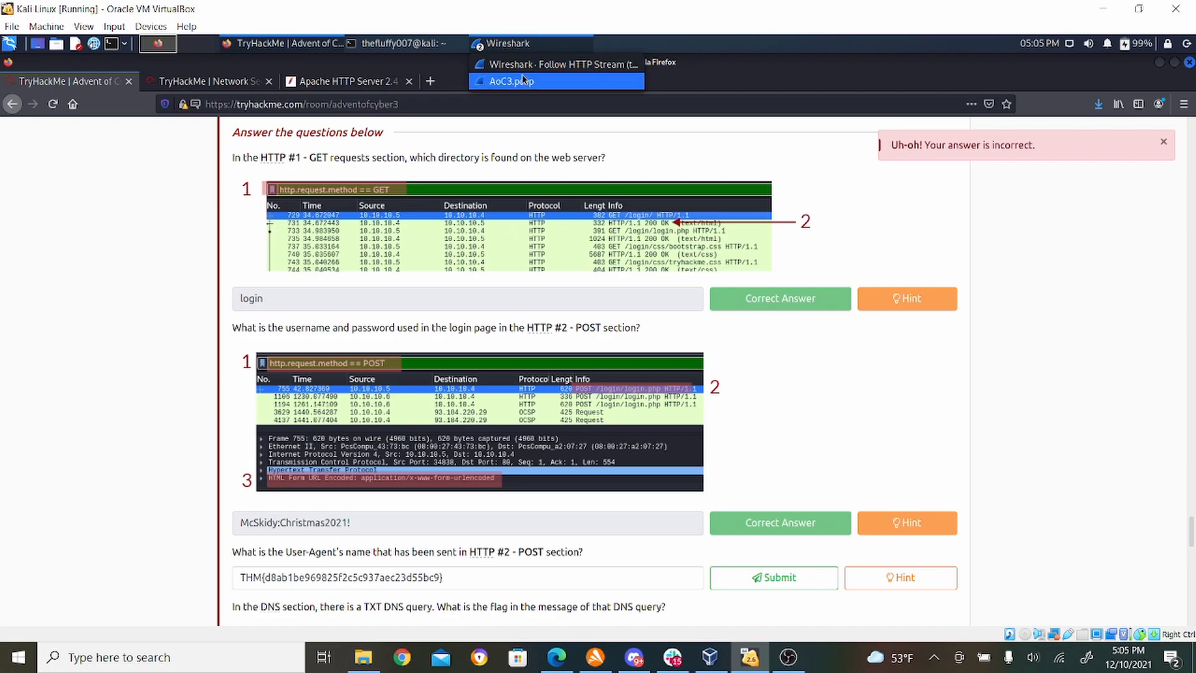
click(526, 65)
click(402, 134)
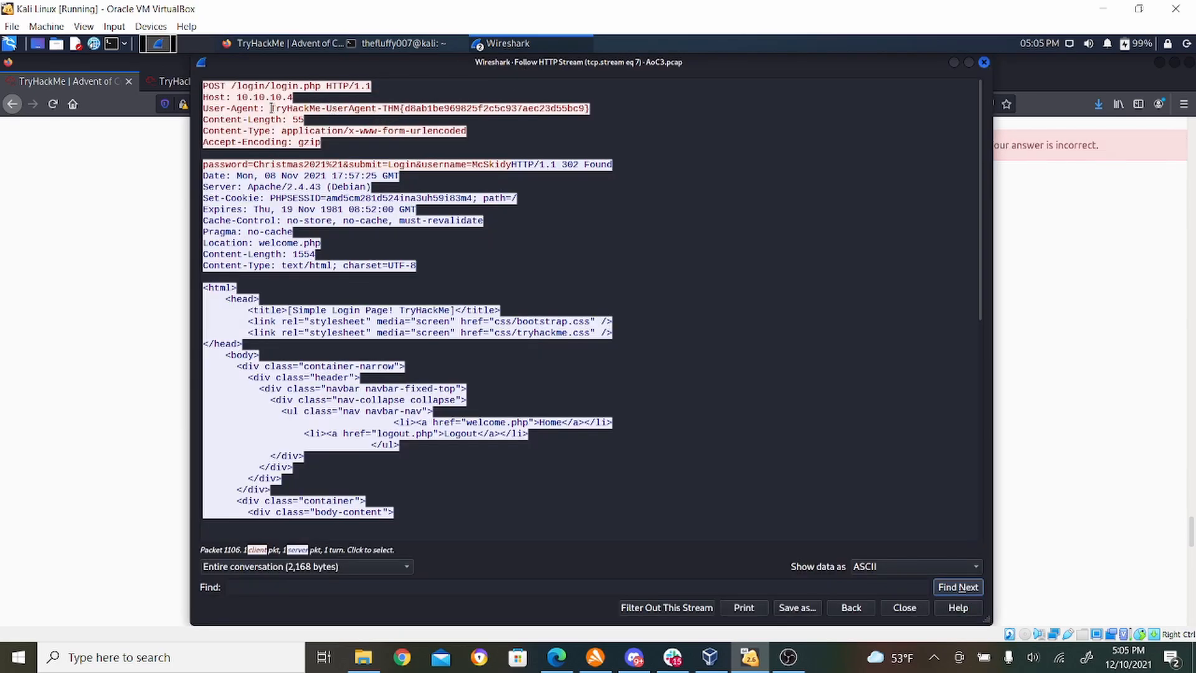
drag(272, 108, 589, 107)
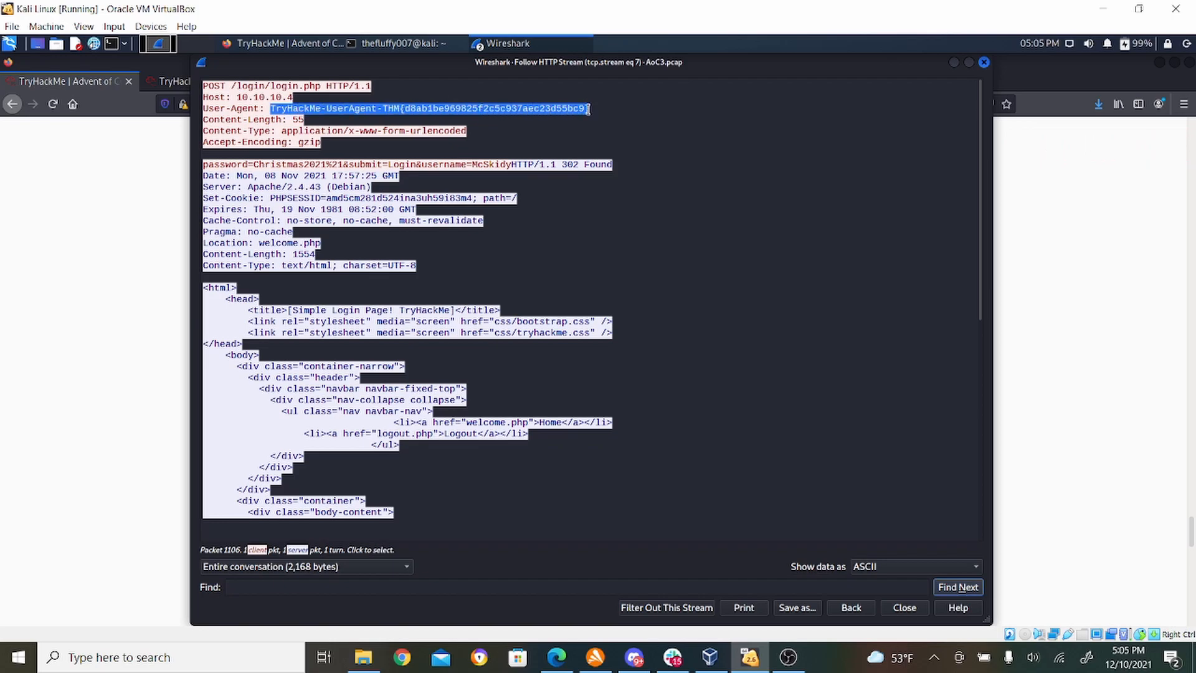
- Switch back to Firefox and clear the submitted text from the User-Agent question's answer field
click(1, 249)
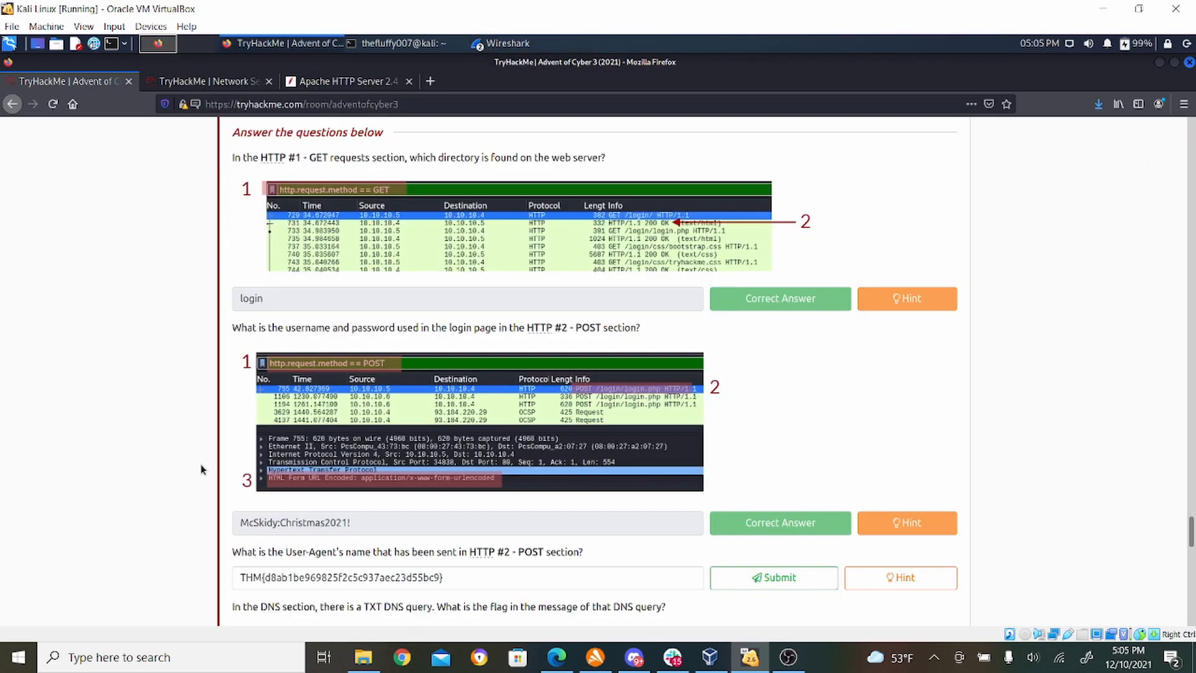
drag(473, 569, 233, 551)
key(Delete)
key(Delete)
key(Delete)
key(Delete)
key(Delete)
key(Delete)
key(Delete)
key(Delete)
key(Delete)
key(Delete)
key(Delete)
key(Delete)
key(Delete)
key(Delete)
key(Delete)
key(Delete)
key(Delete)
key(Delete)
key(Delete)
key(Delete)
key(Delete)
key(Delete)
key(Delete)
key(Delete)
key(Delete)
key(Delete)
key(Delete)
key(Delete)
key(Delete)
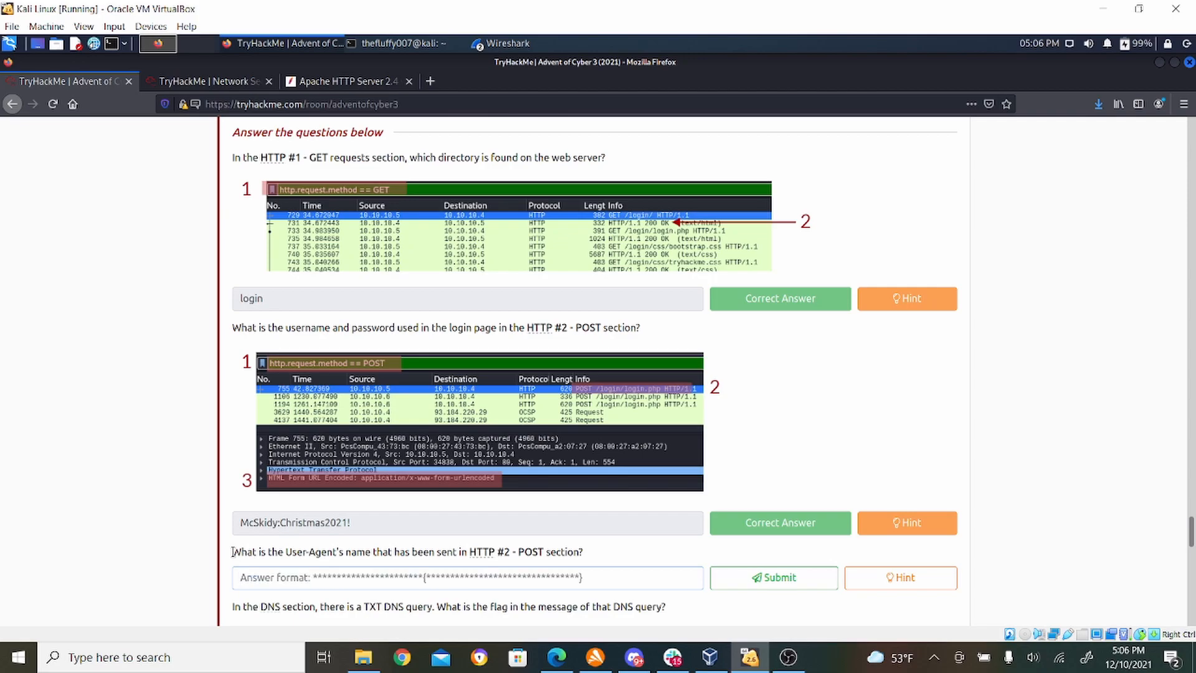
- Switch to Wireshark's Follow HTTP Stream window and copy the whole User-Agent value again, from TryHackMe-UserAgent through the closing brace
click(499, 43)
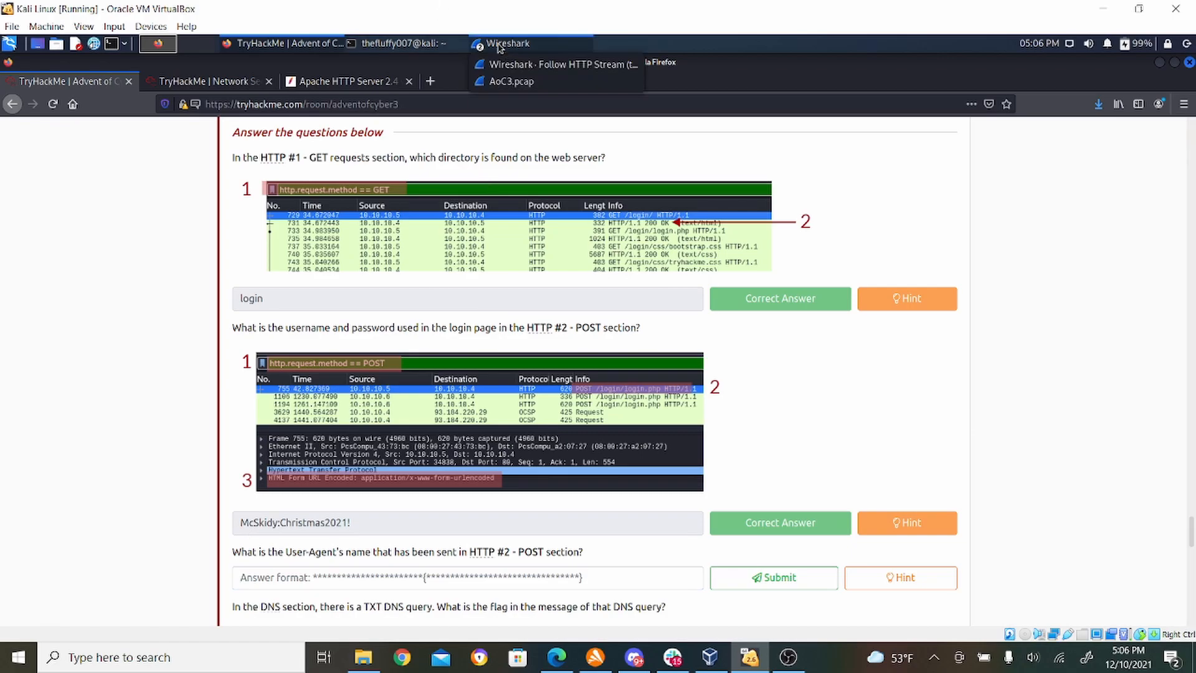
click(512, 81)
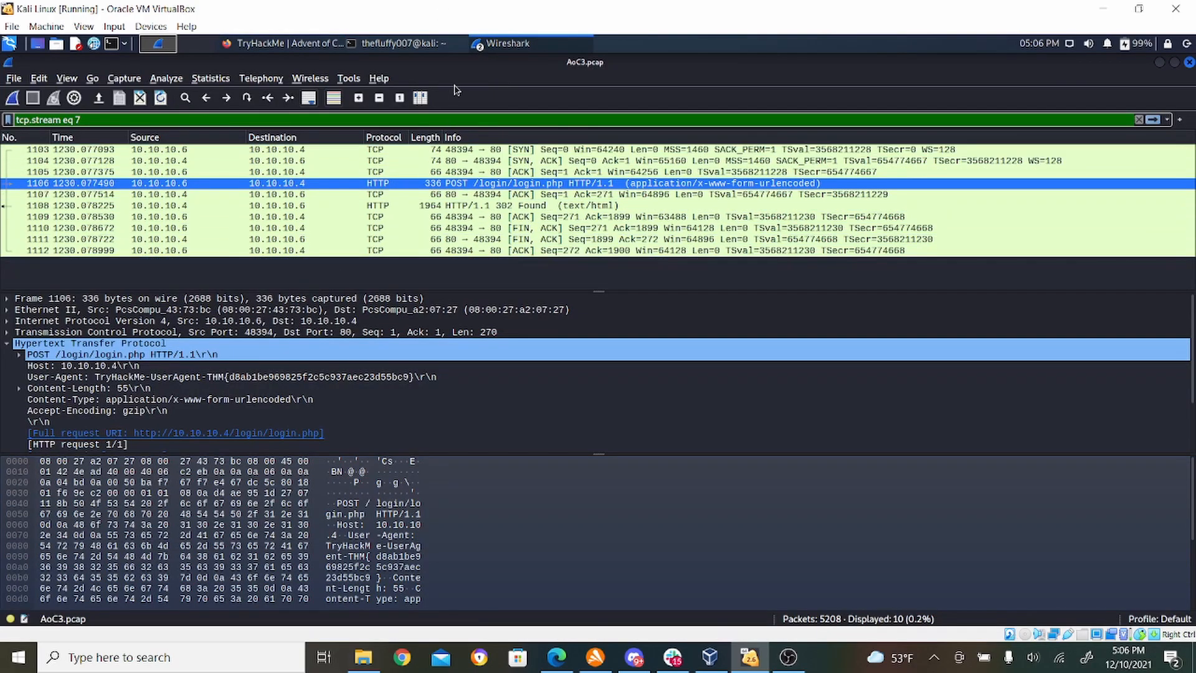
click(499, 44)
click(504, 76)
click(504, 43)
click(530, 62)
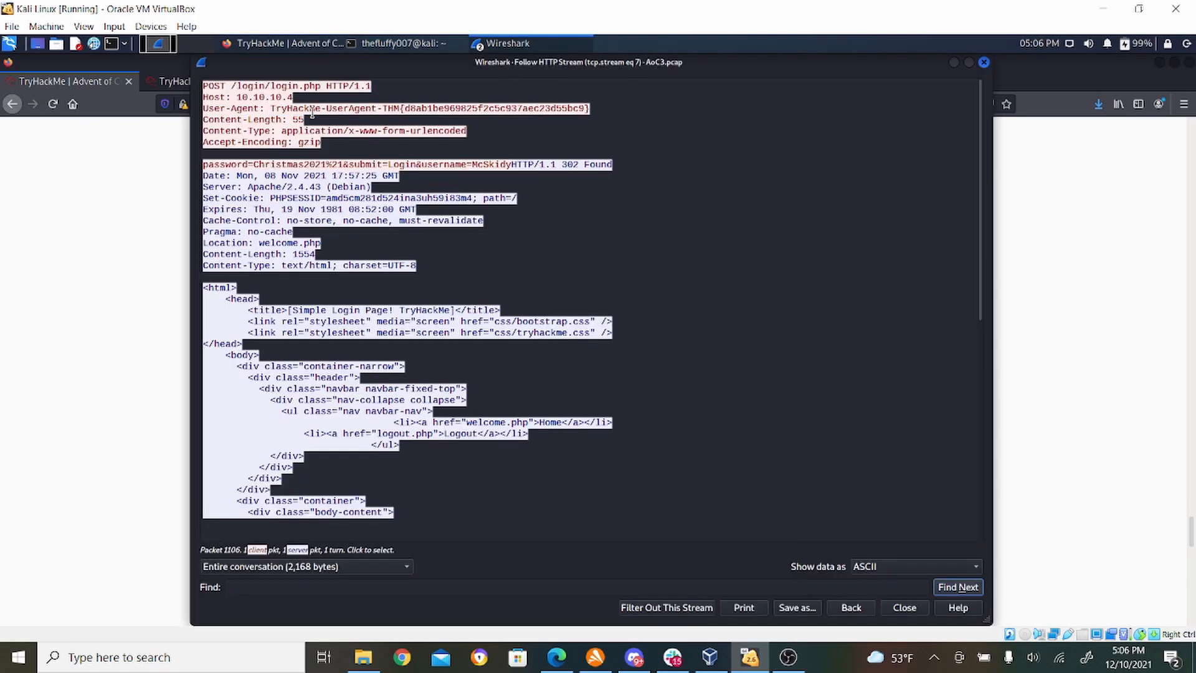
drag(270, 108, 590, 109)
right_click(544, 112)
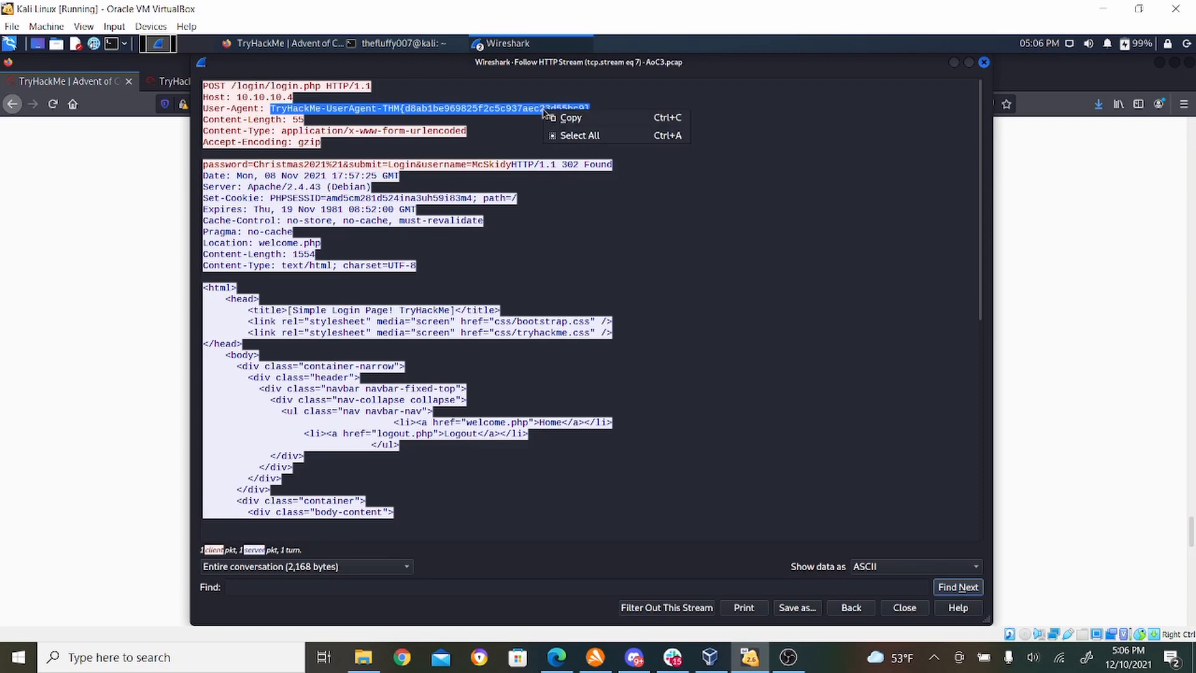
click(554, 118)
- Go back to Firefox and submit the copied full User-Agent value as the answer to the HTTP #2 - POST User-Agent question
click(125, 219)
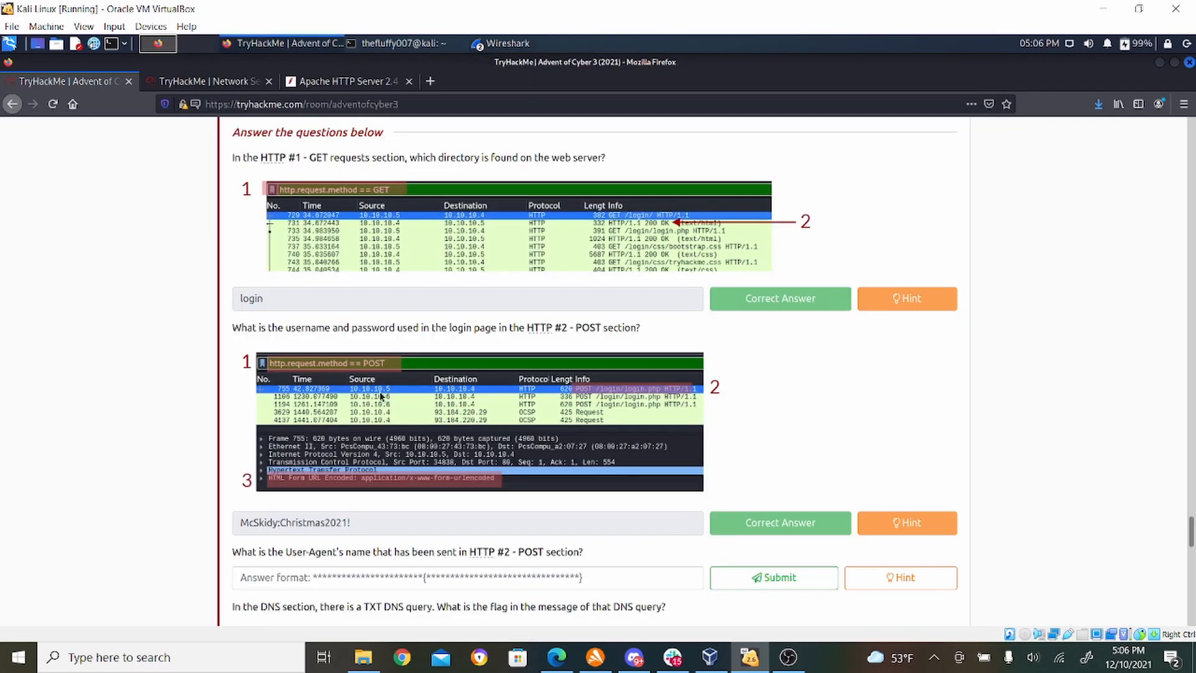
right_click(369, 575)
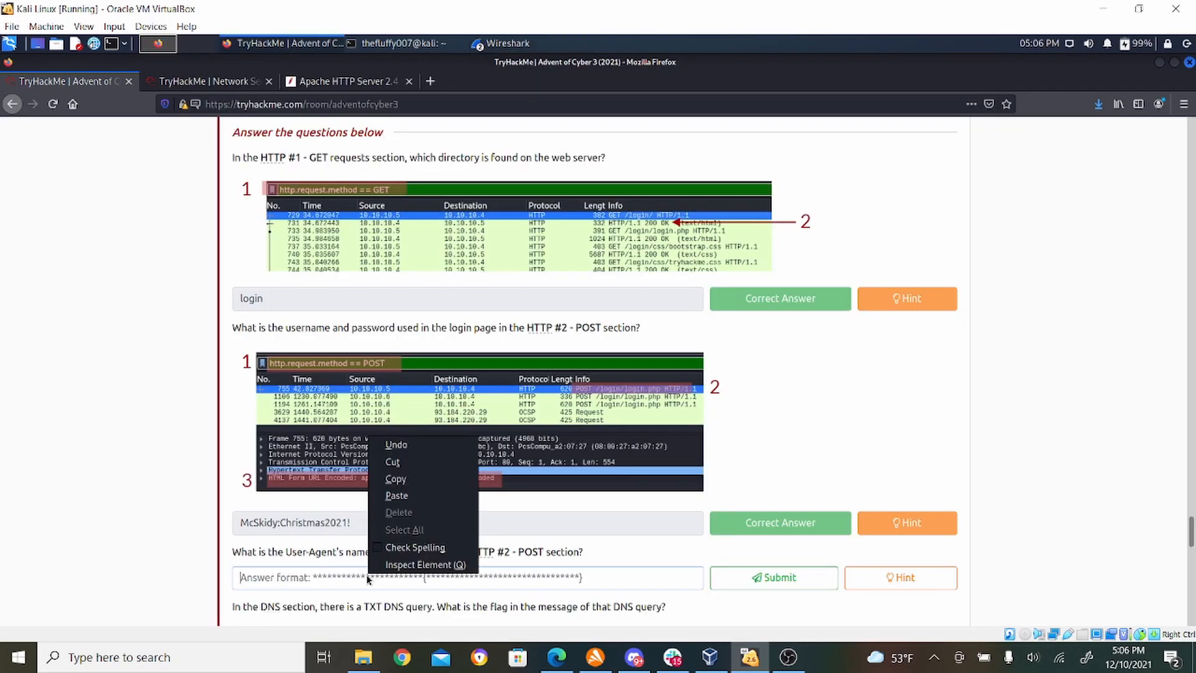
click(418, 497)
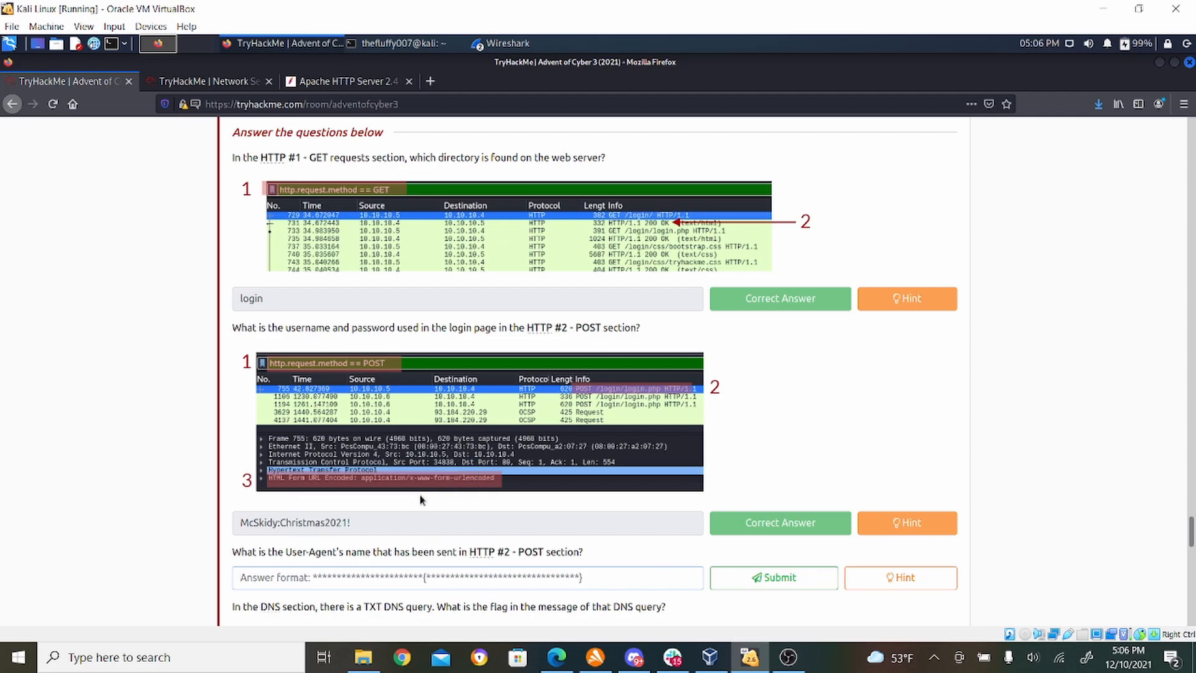
click(760, 580)
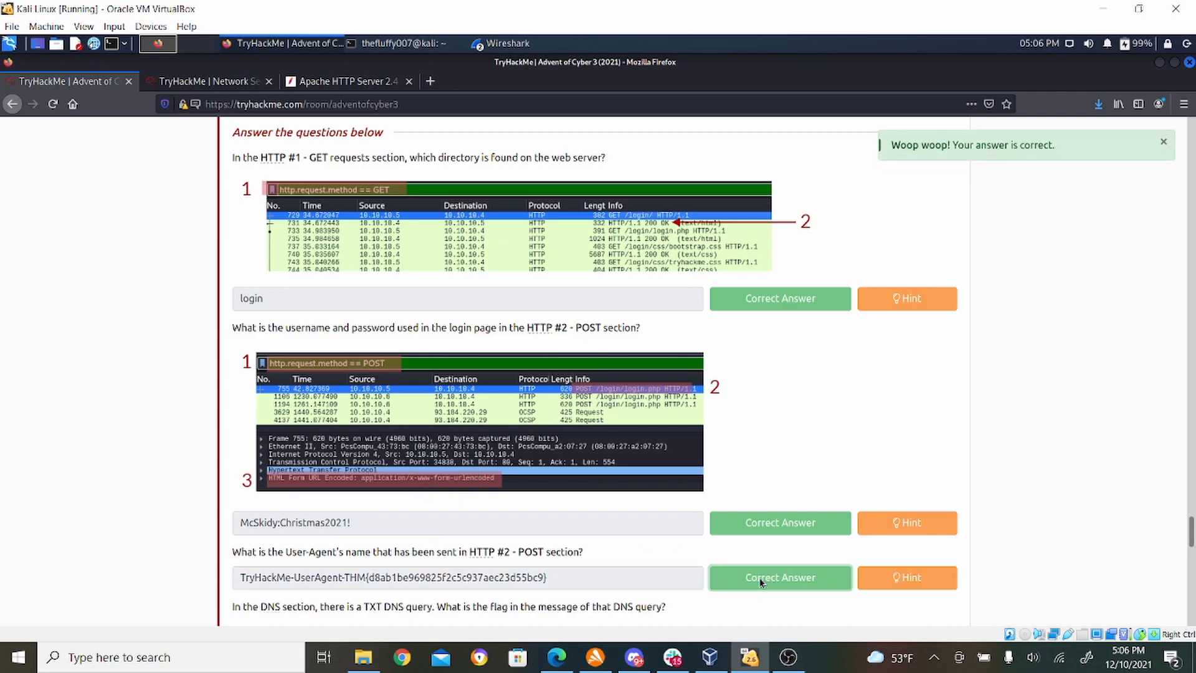
- Check the task's DNS section for its filter, return to Wireshark, close the HTTP stream window and filter the capture with udp.port == 53
drag(1190, 533, 1190, 561)
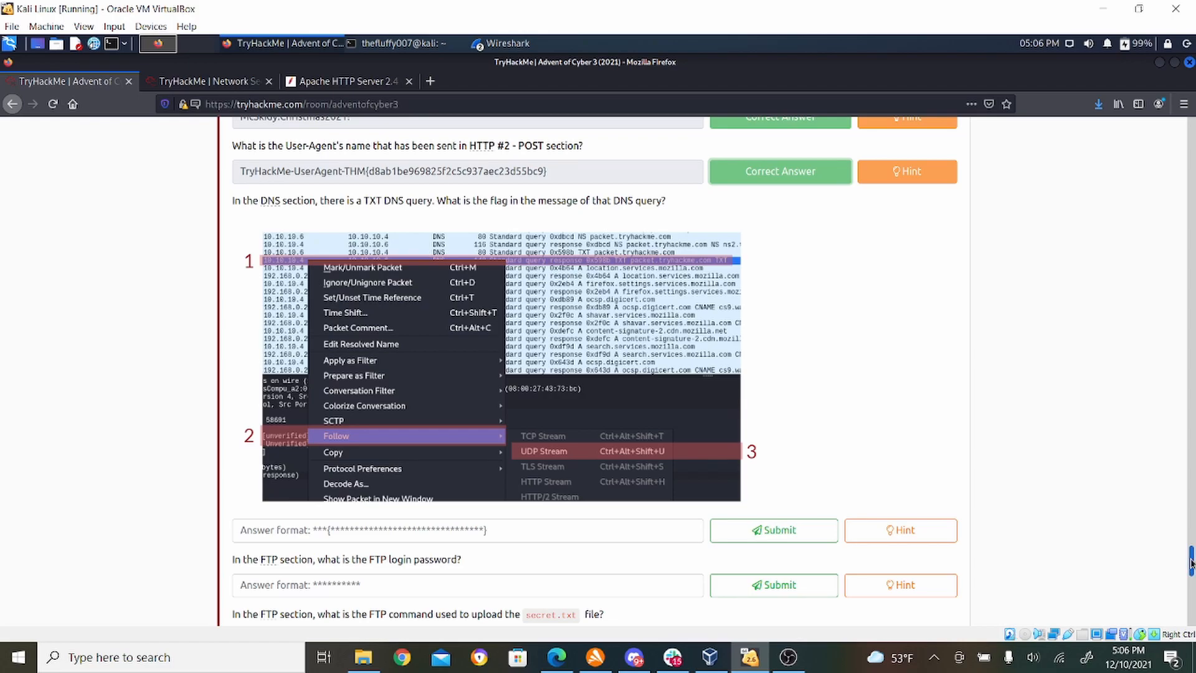
drag(1190, 562, 1190, 473)
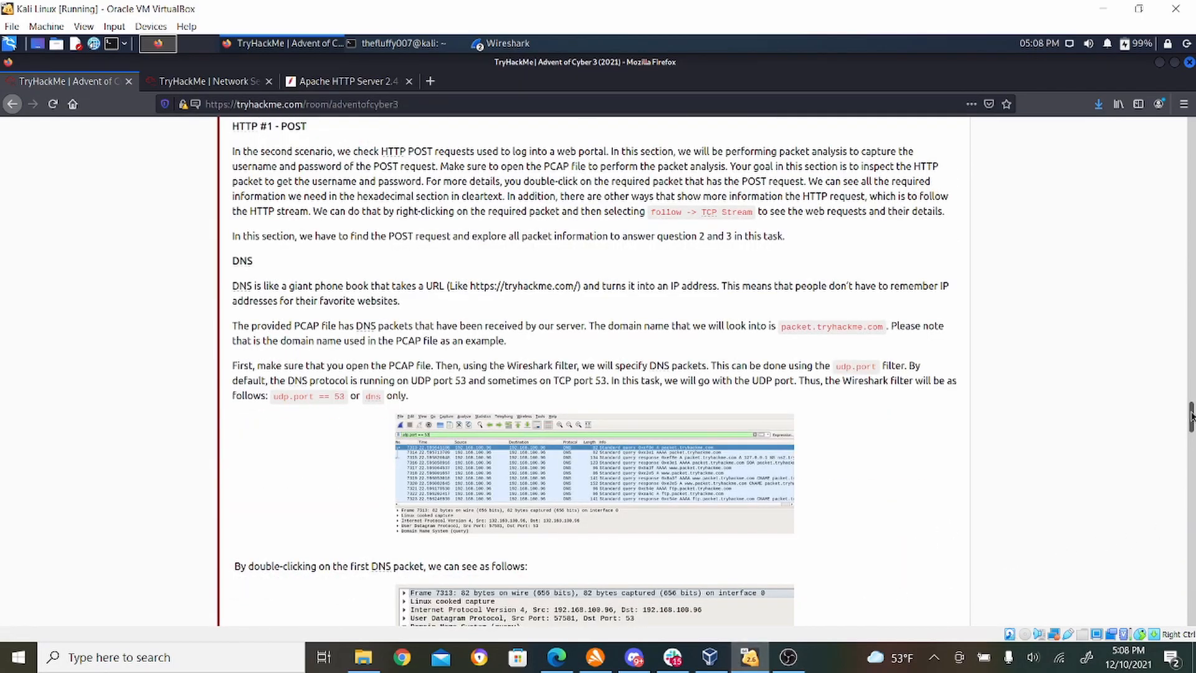
drag(1191, 416, 1192, 425)
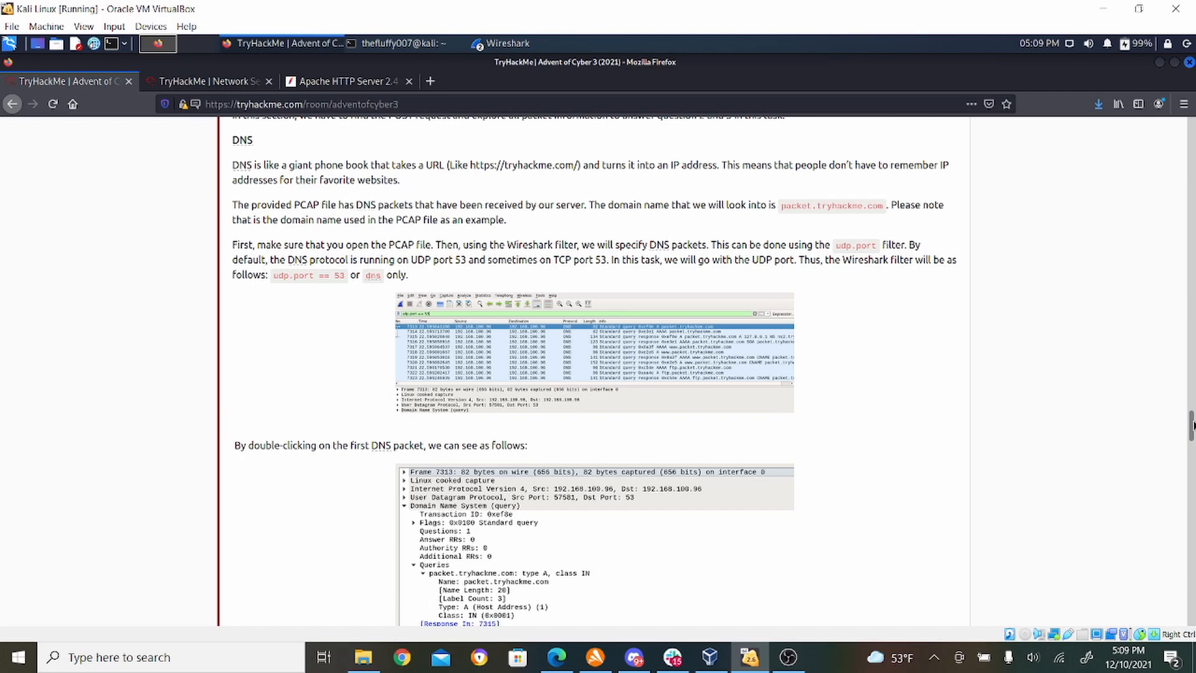
click(507, 47)
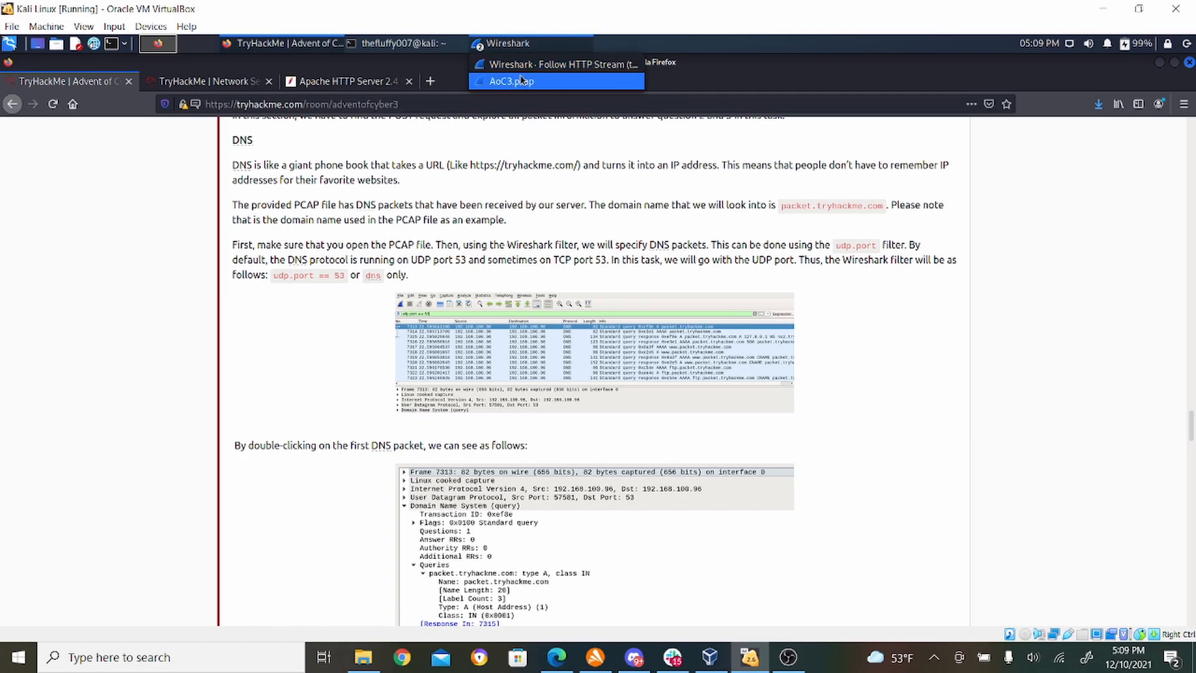
click(566, 64)
click(983, 62)
click(507, 43)
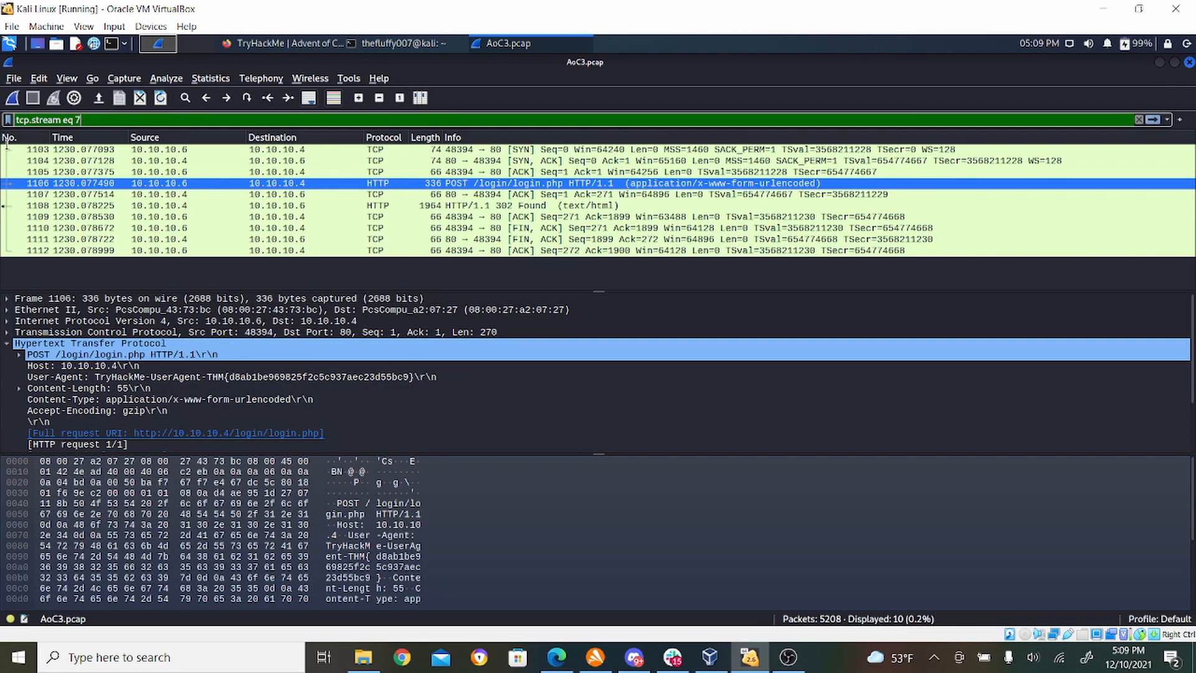
drag(114, 120, 5, 119)
text(udp.)
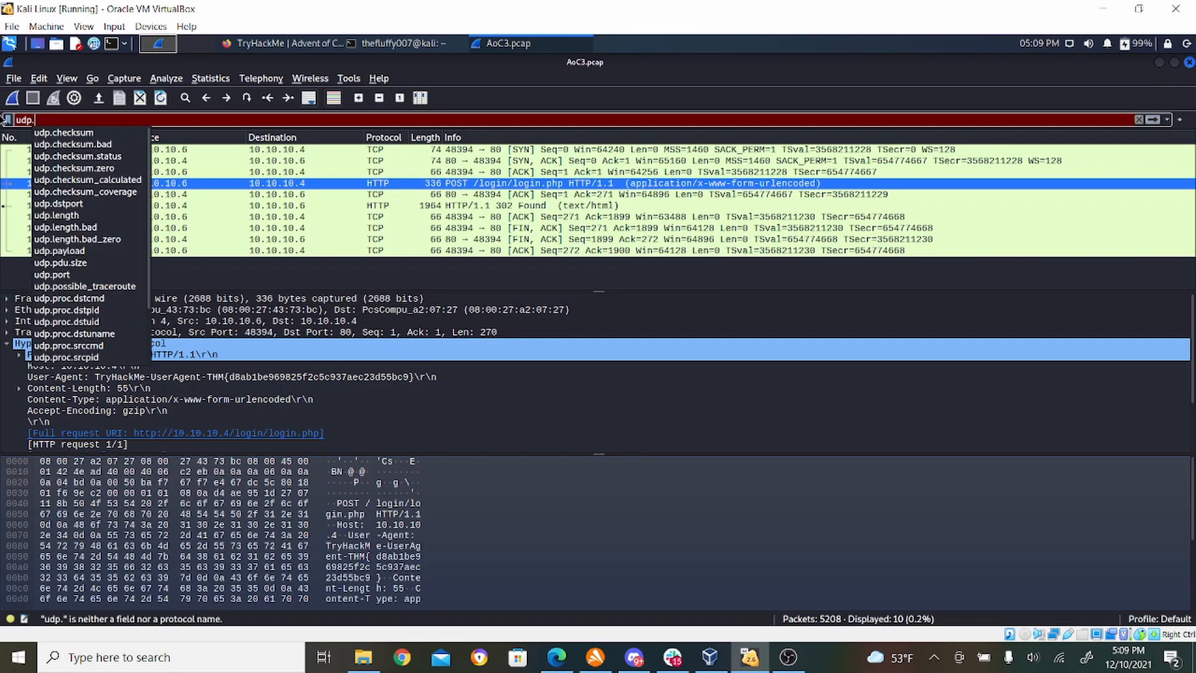
text(port == 53)
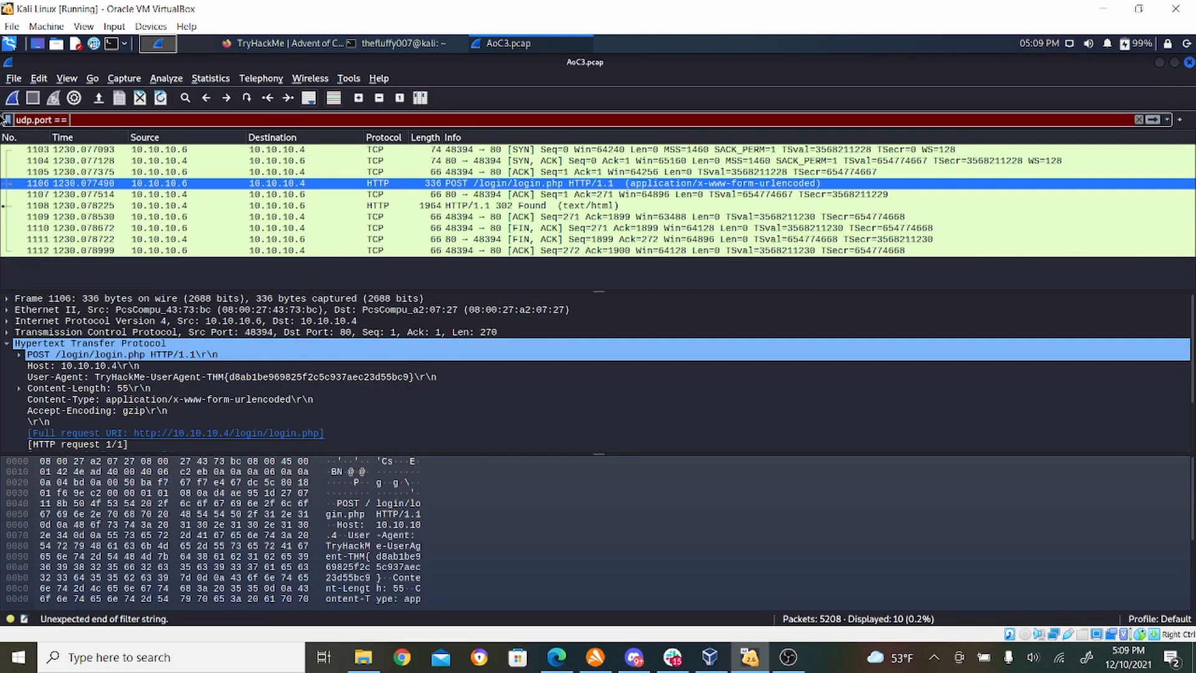
key(Return)
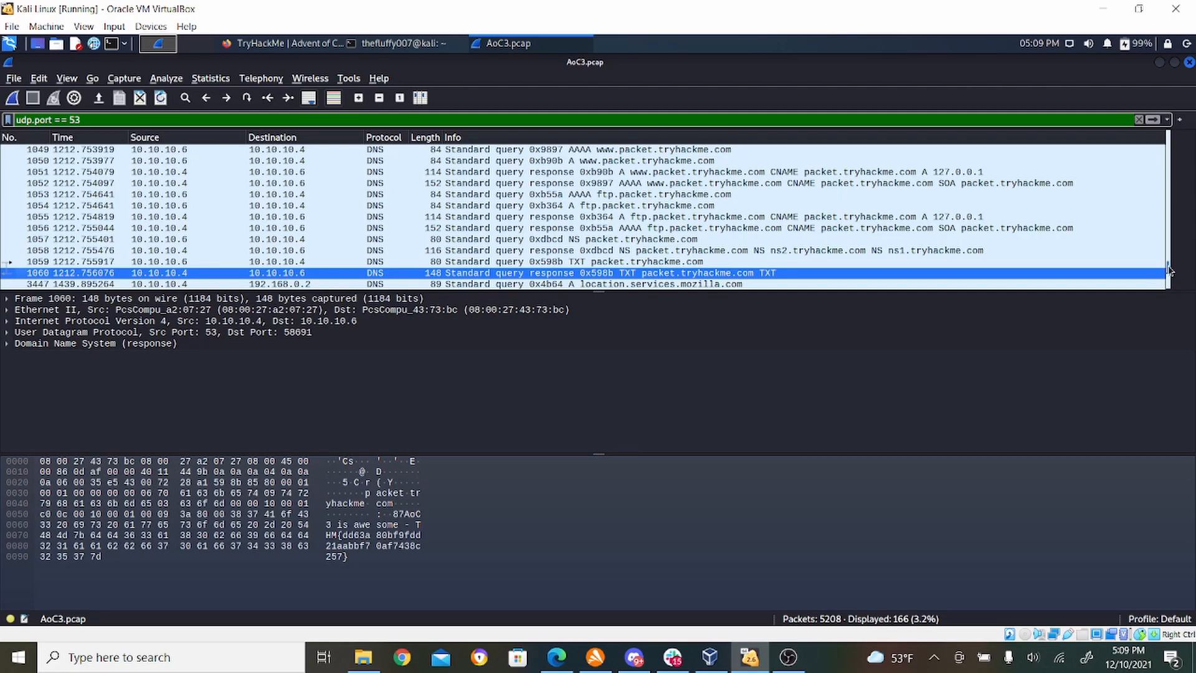
- Look through the filtered DNS packets from the beginning of the list for queries and responses concerning packet.tryhackme.com
drag(1169, 270, 1170, 139)
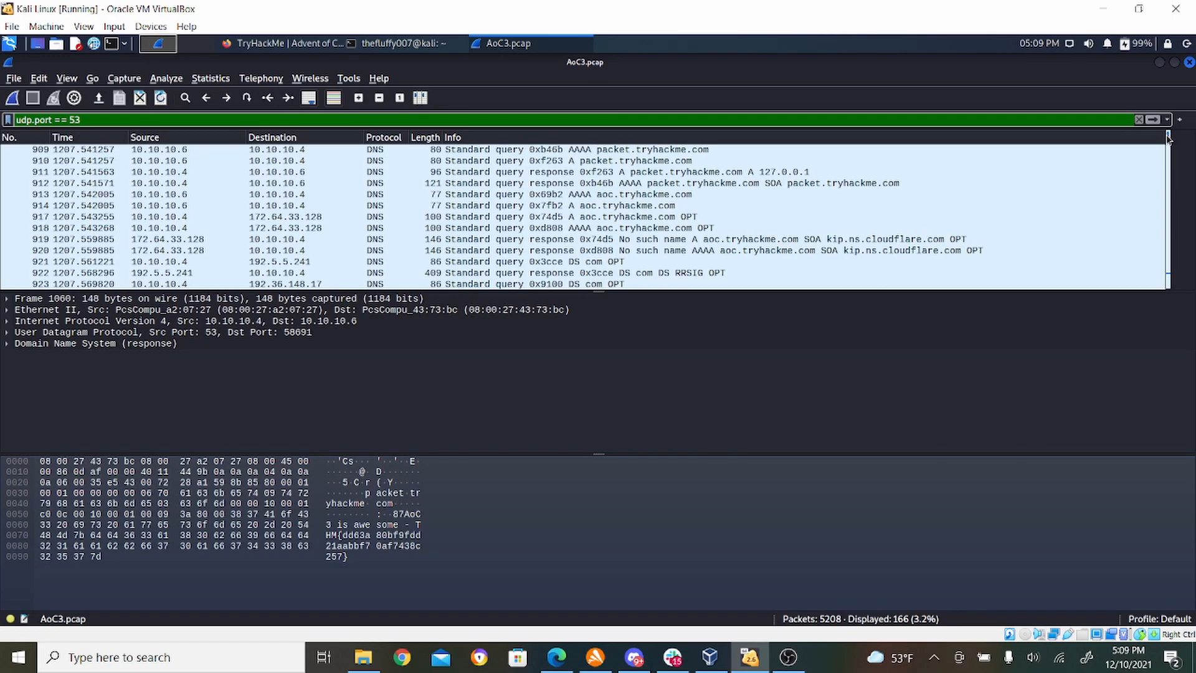
drag(1168, 143, 1175, 249)
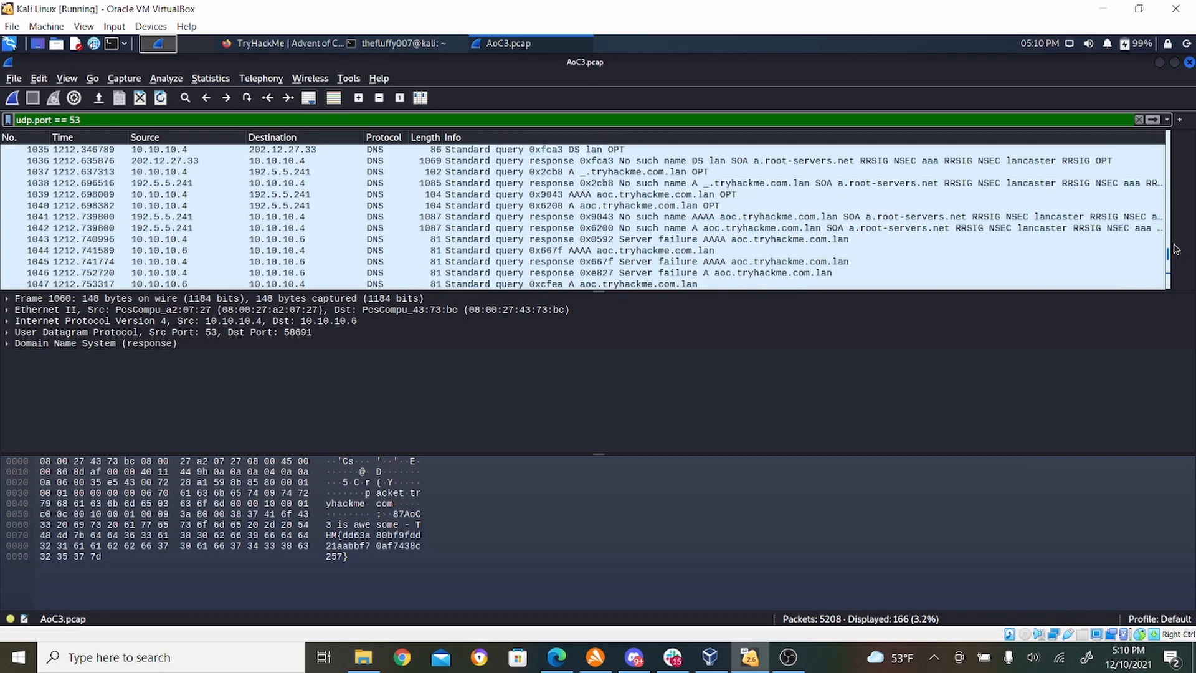
drag(1174, 249, 1174, 257)
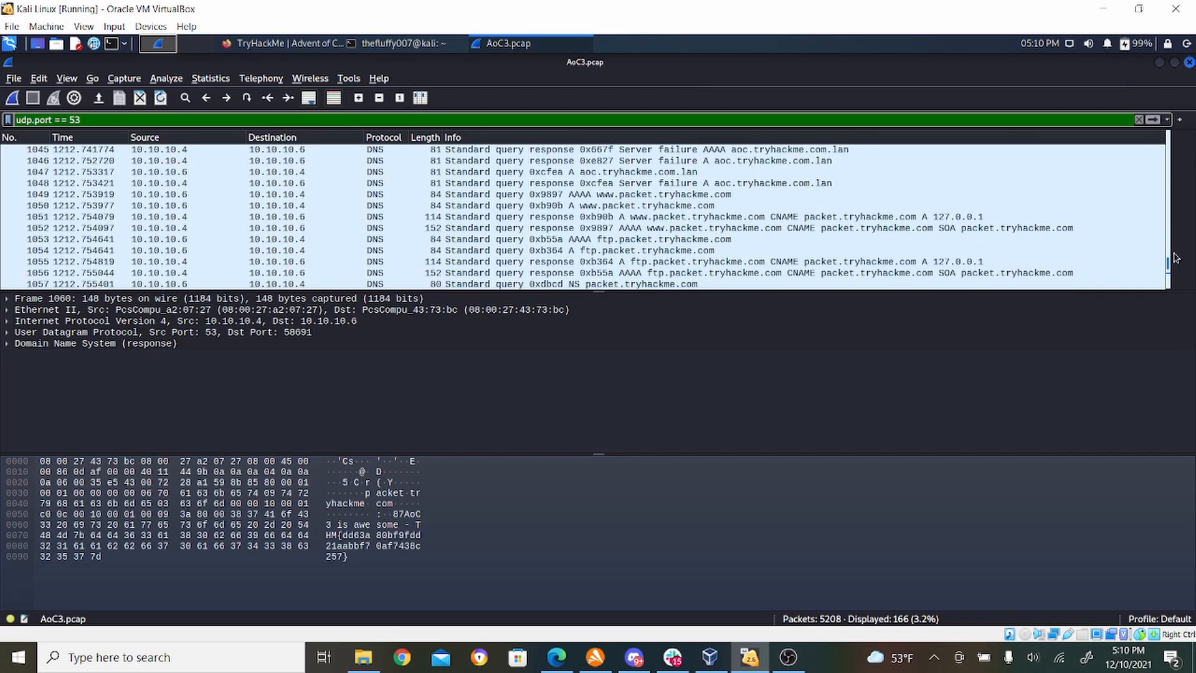
- Switch to Firefox and read the DNS walkthrough on queries and responses along with the TXT DNS query question
click(294, 40)
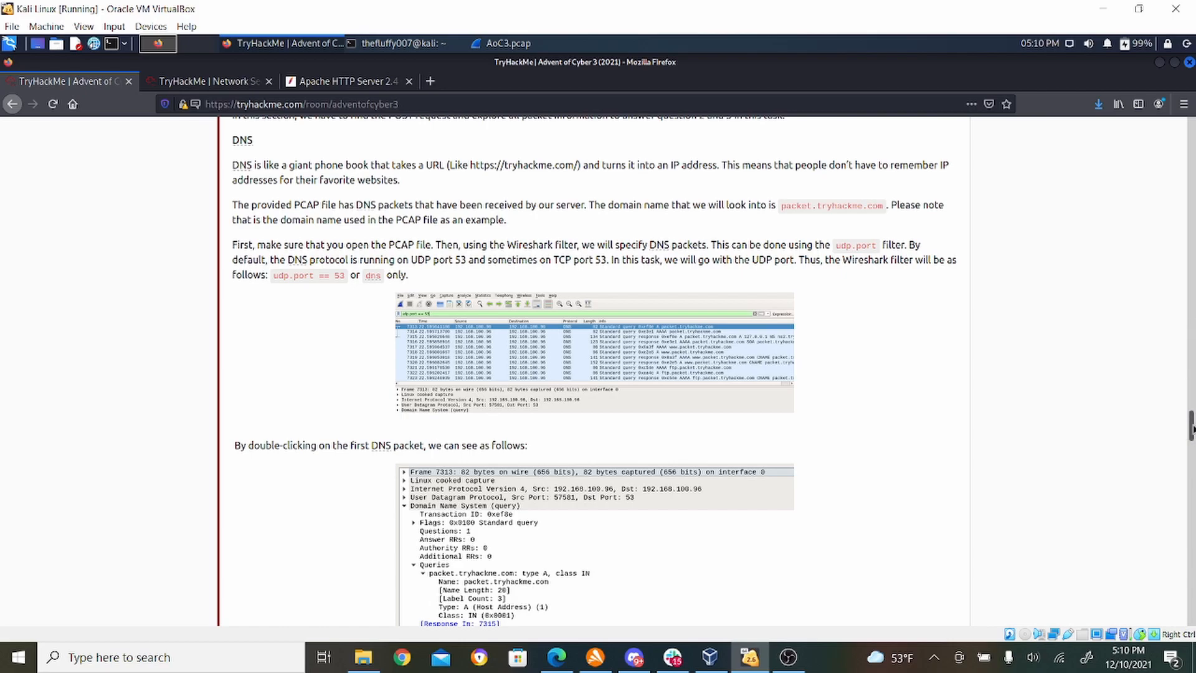
mouse_move(1191, 426)
mouse_down()
mouse_move(1190, 458)
mouse_move(1191, 444)
mouse_up()
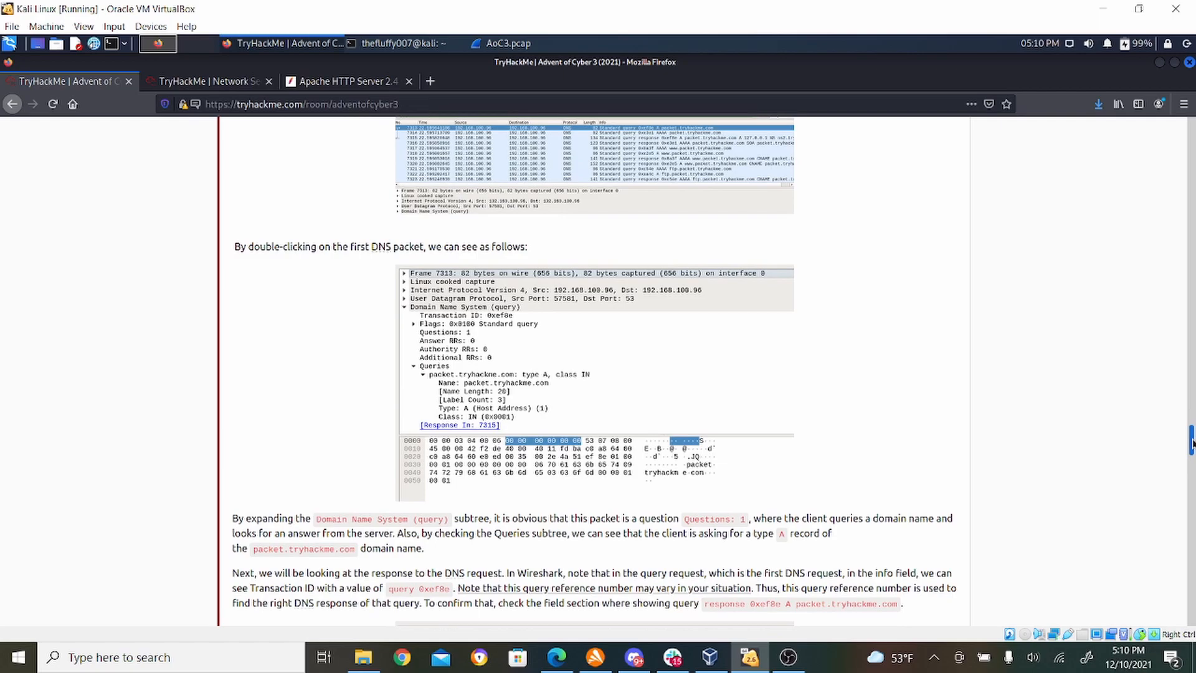
drag(1191, 444, 1191, 457)
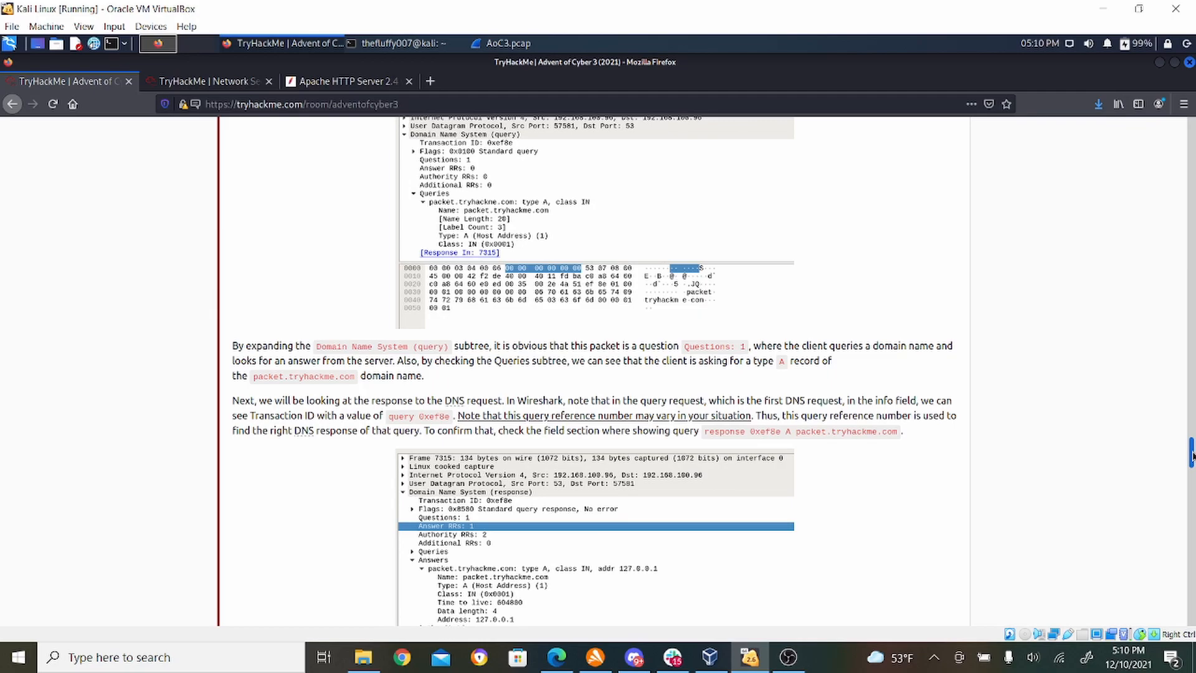
drag(1191, 457, 1191, 487)
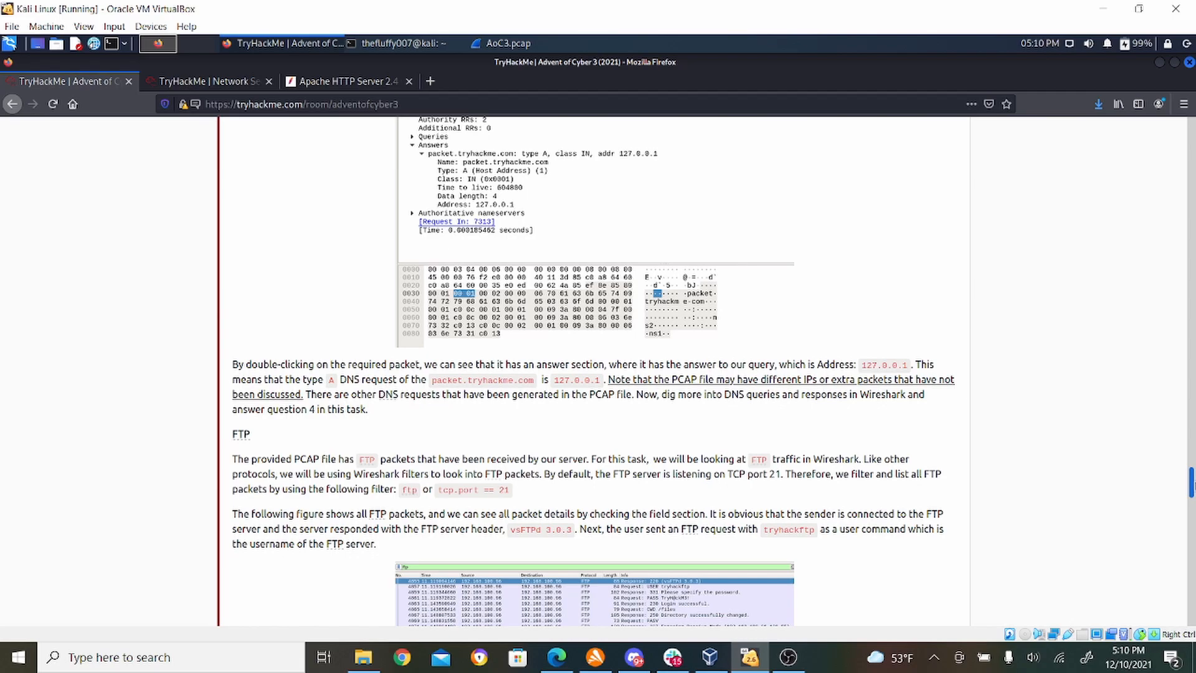
drag(1191, 482, 1192, 556)
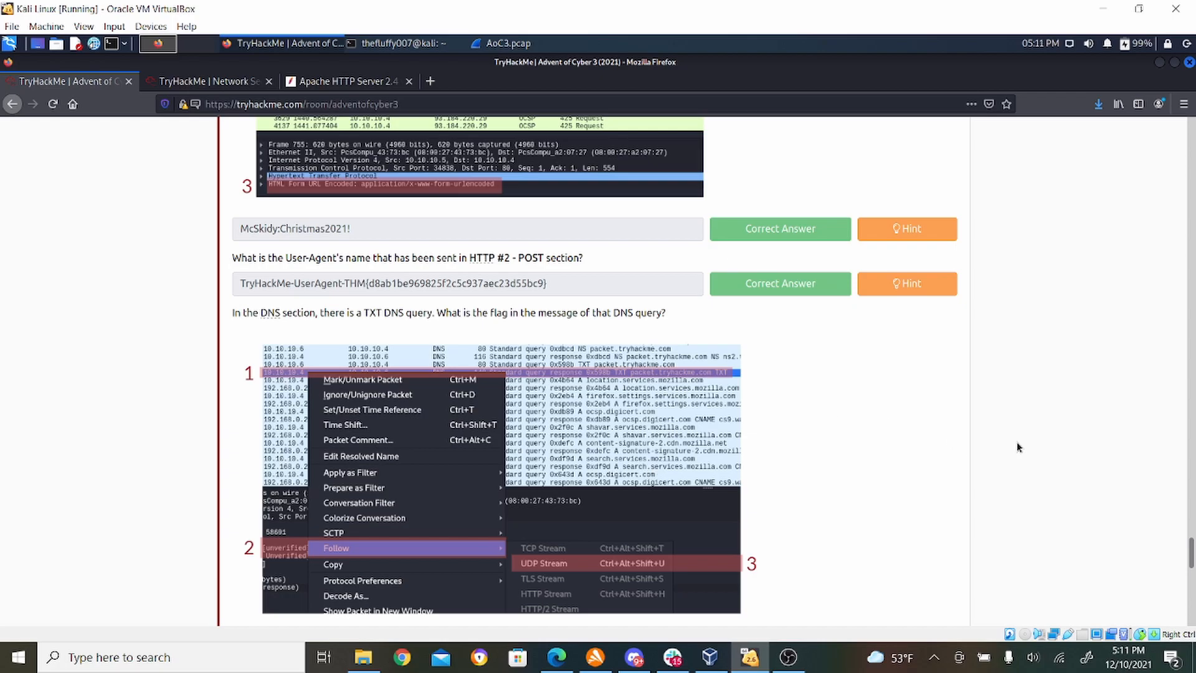
drag(1190, 551, 1191, 418)
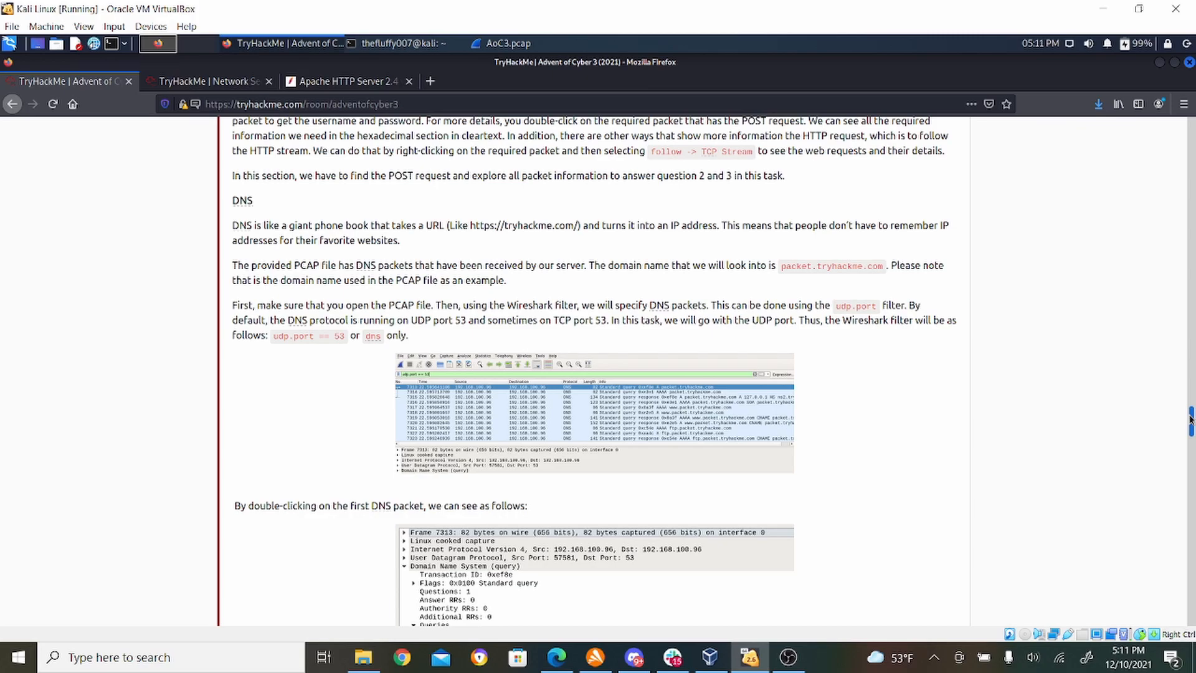
drag(1191, 418, 1191, 408)
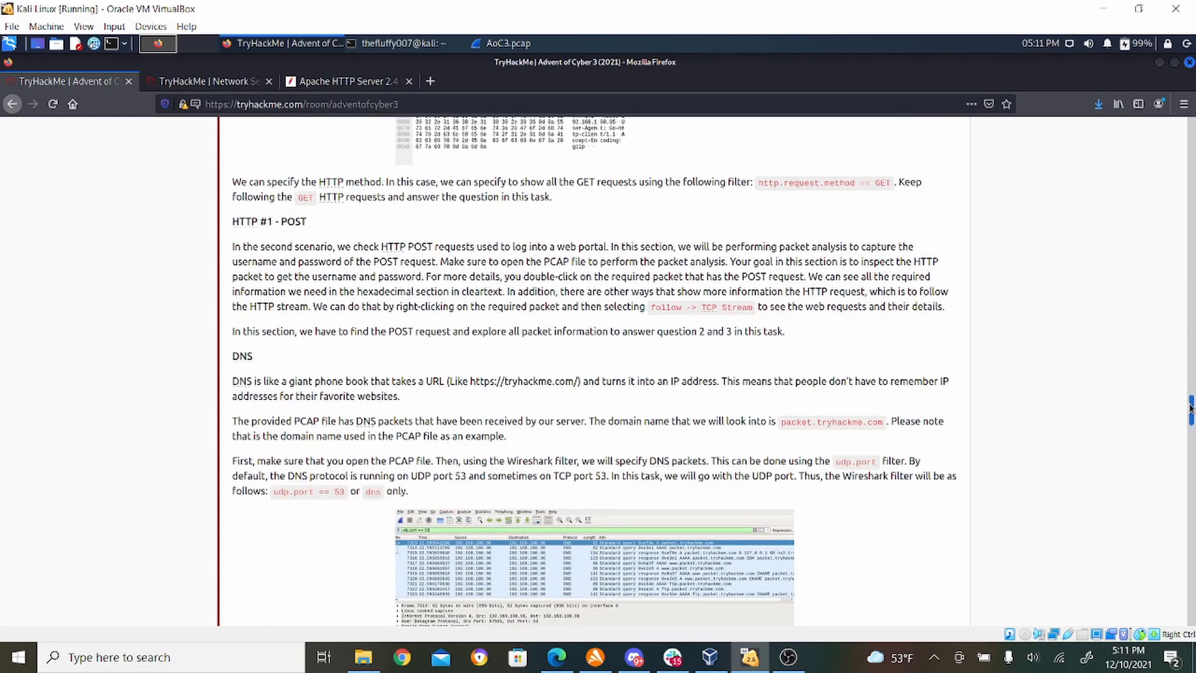
drag(1191, 408, 1191, 458)
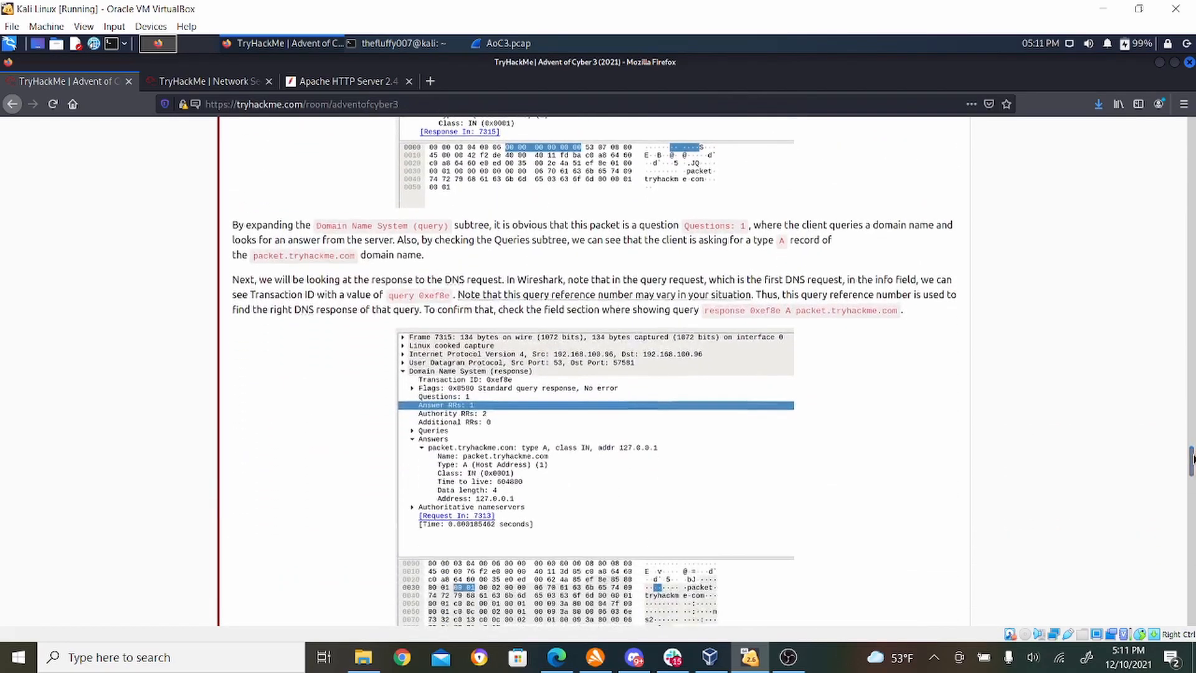
- Return to Wireshark, select the packet.tryhackme.com TXT query in packet 1059, and expand its Domain Name System details and Flags
click(519, 49)
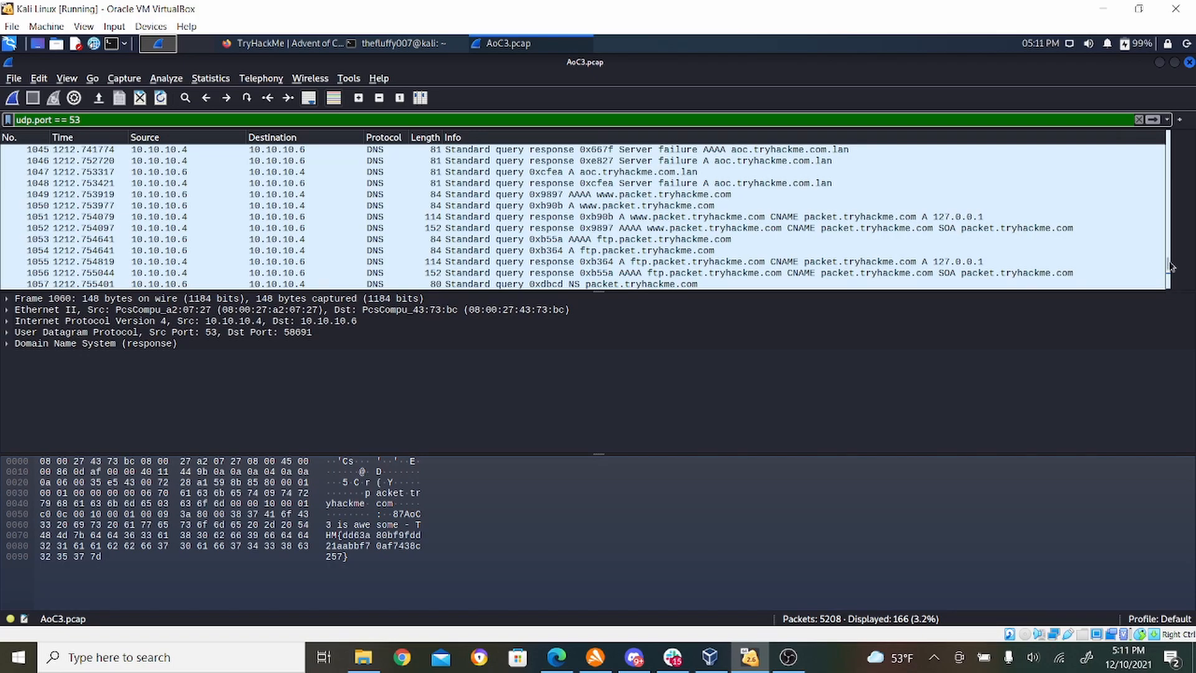
drag(1170, 266, 1168, 284)
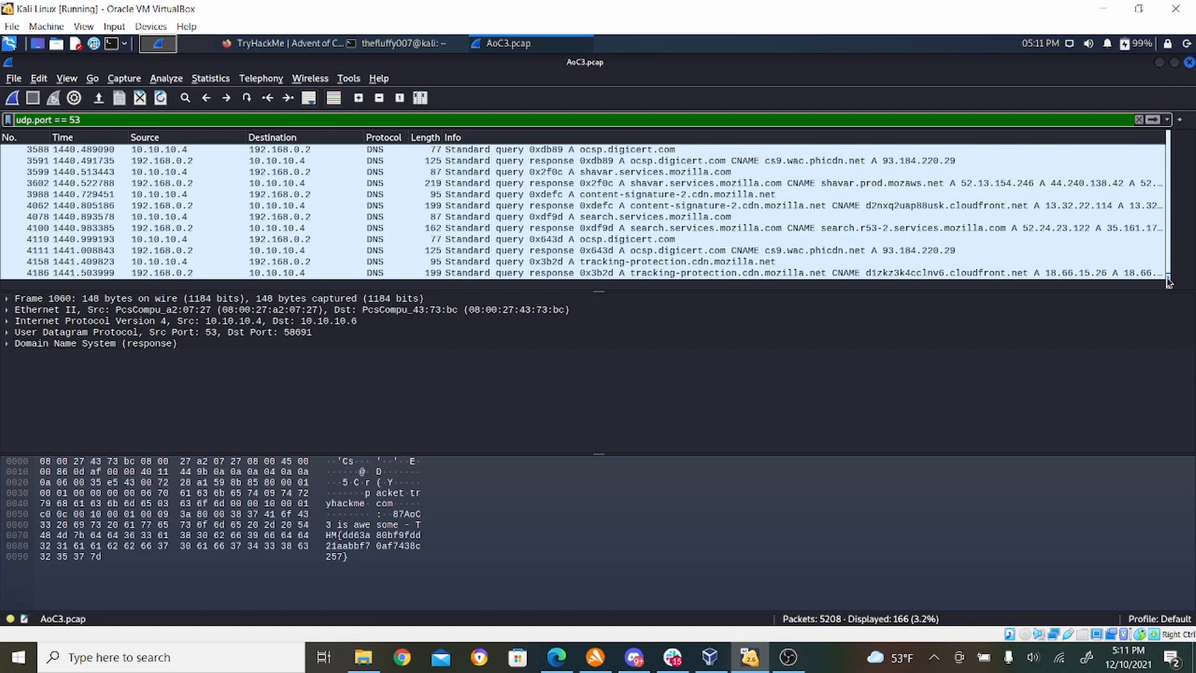
scroll(610, 199, up, 4)
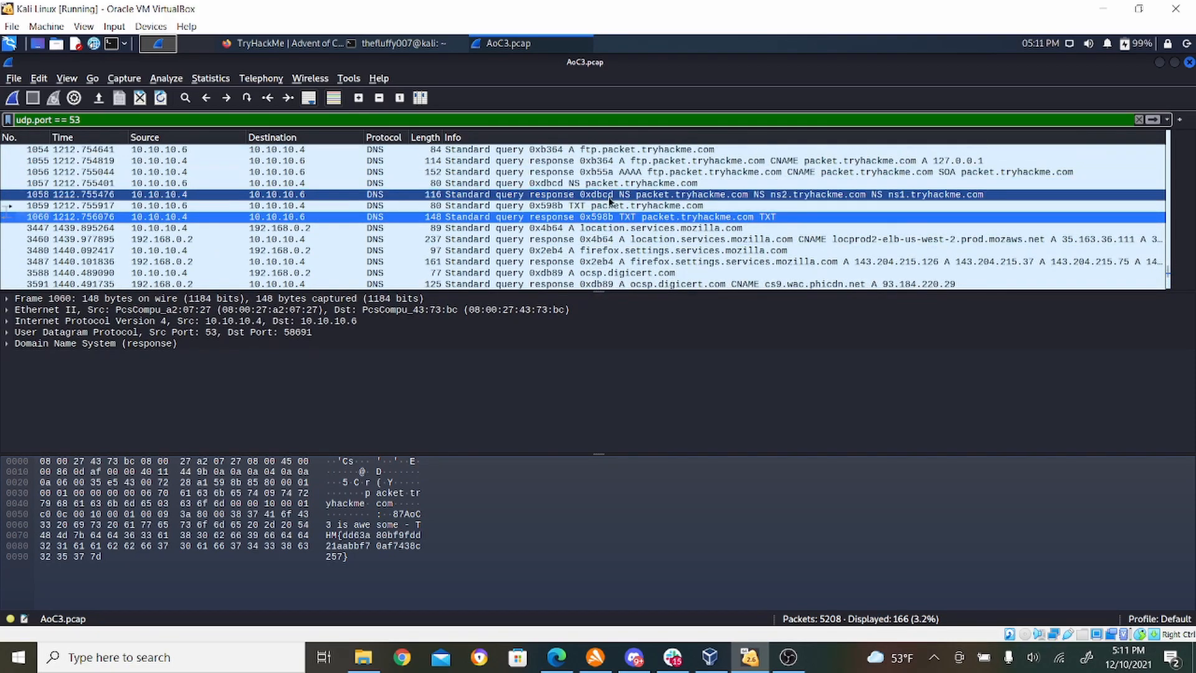
click(609, 206)
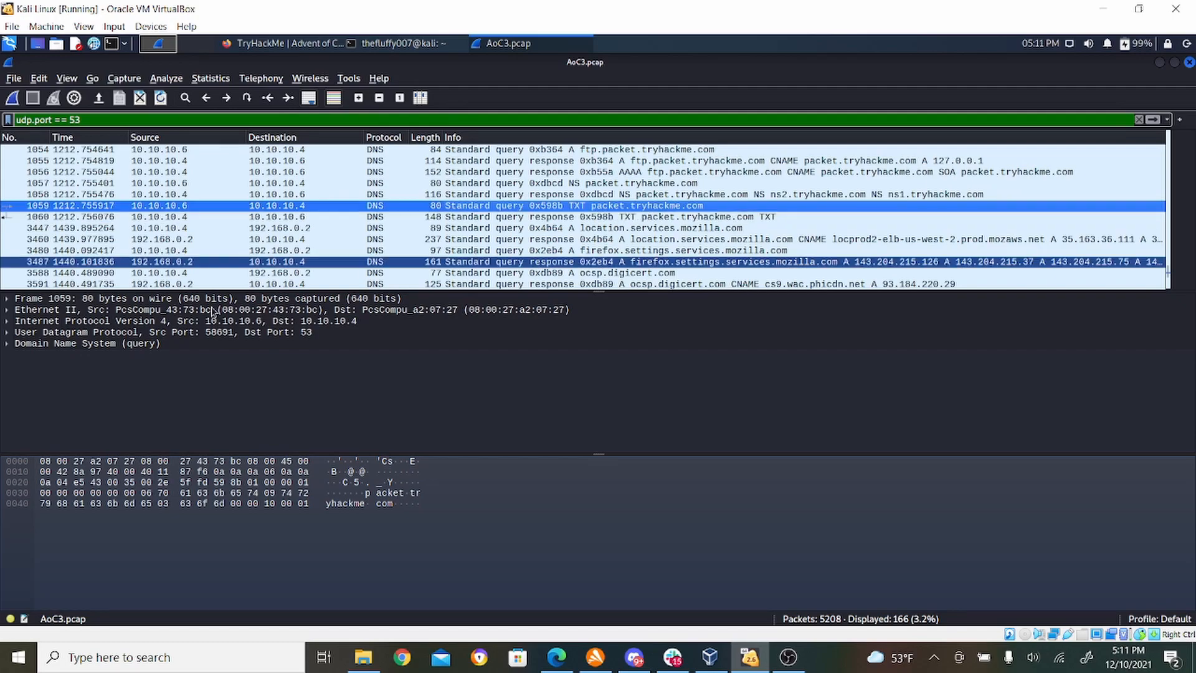
click(8, 346)
click(8, 344)
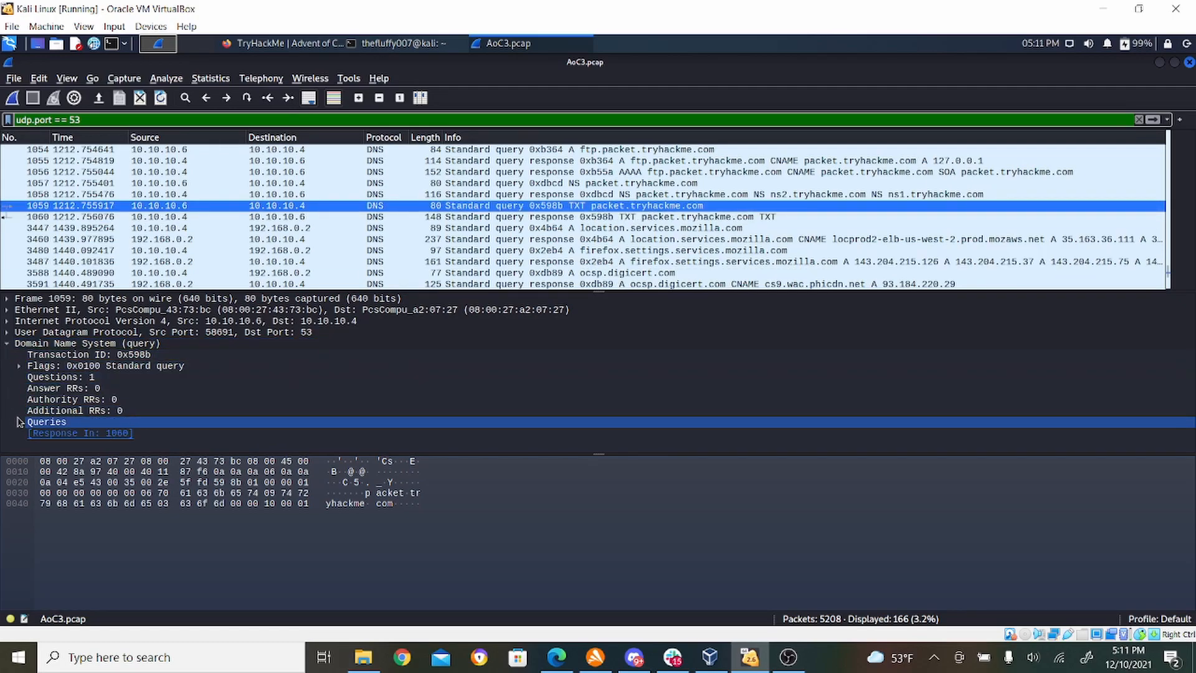
click(19, 366)
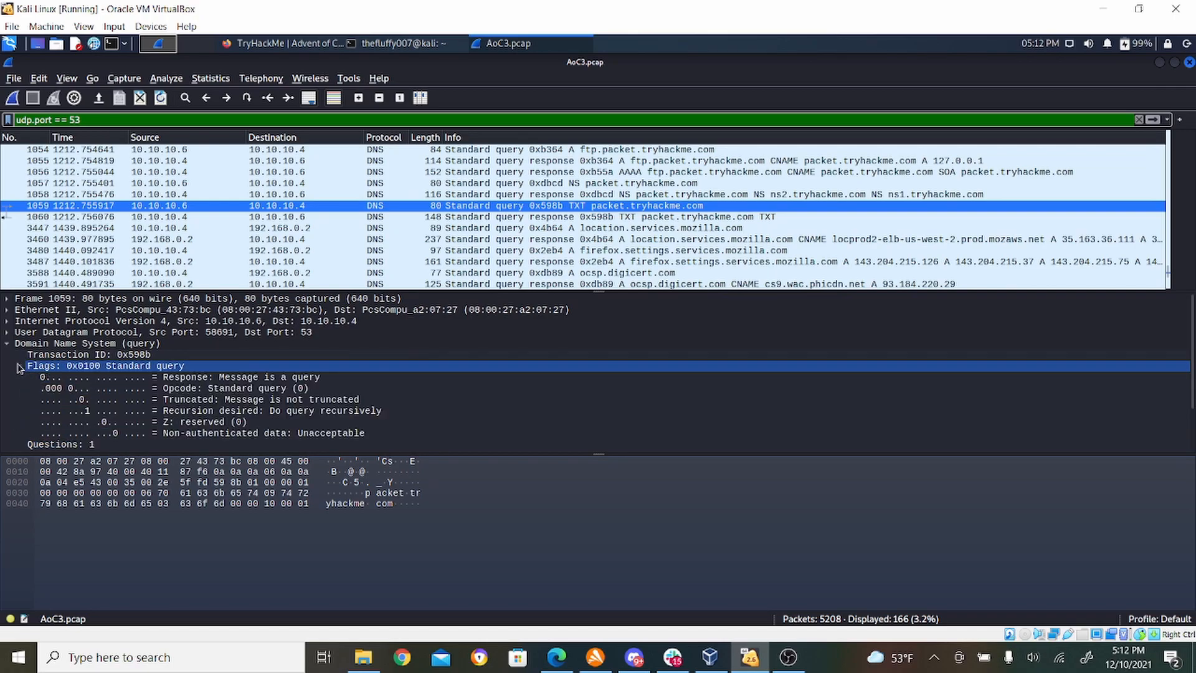
- Switch back to Firefox and check the example image under the TXT DNS query flag question
click(279, 45)
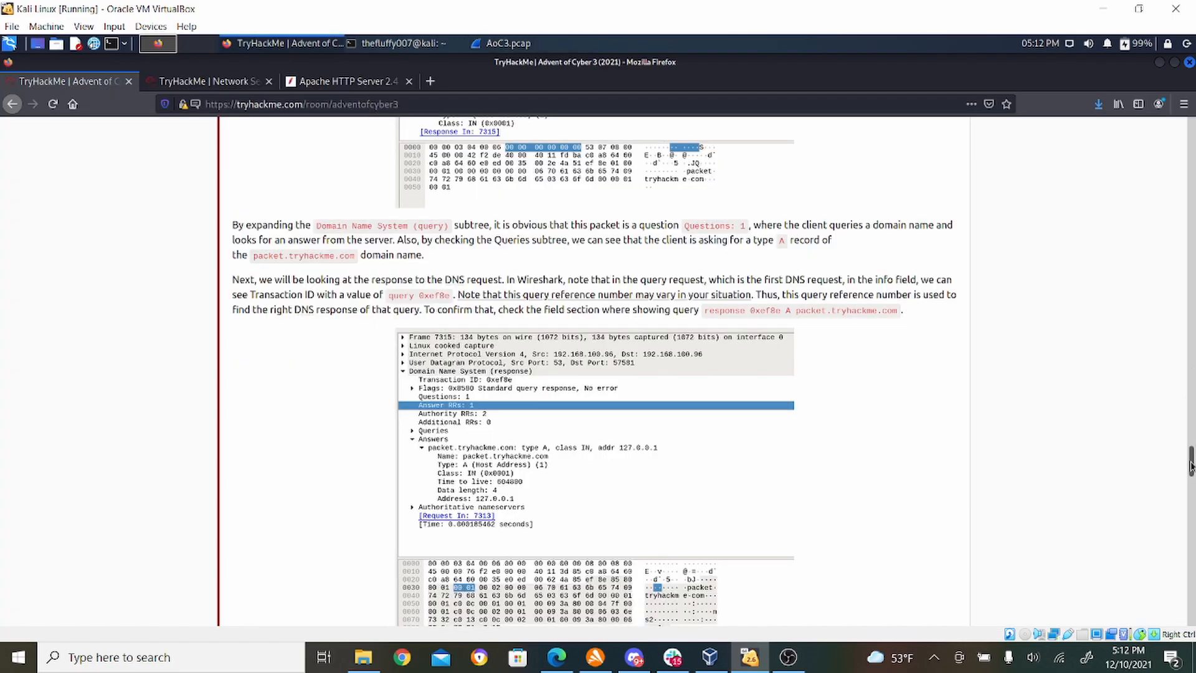
drag(1191, 464, 1191, 567)
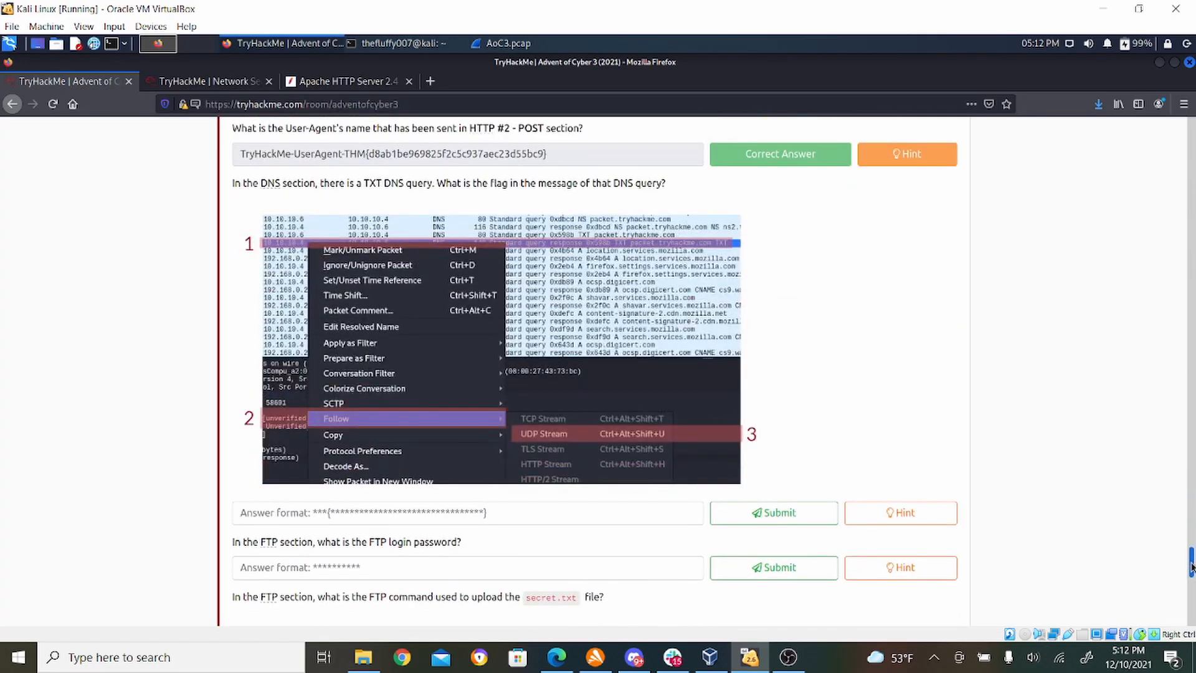
- Switch to the AoC3.pcap window in Wireshark, view the UDP stream of TXT query packet 1059, and close the stream window
scroll(1191, 564, up, 2)
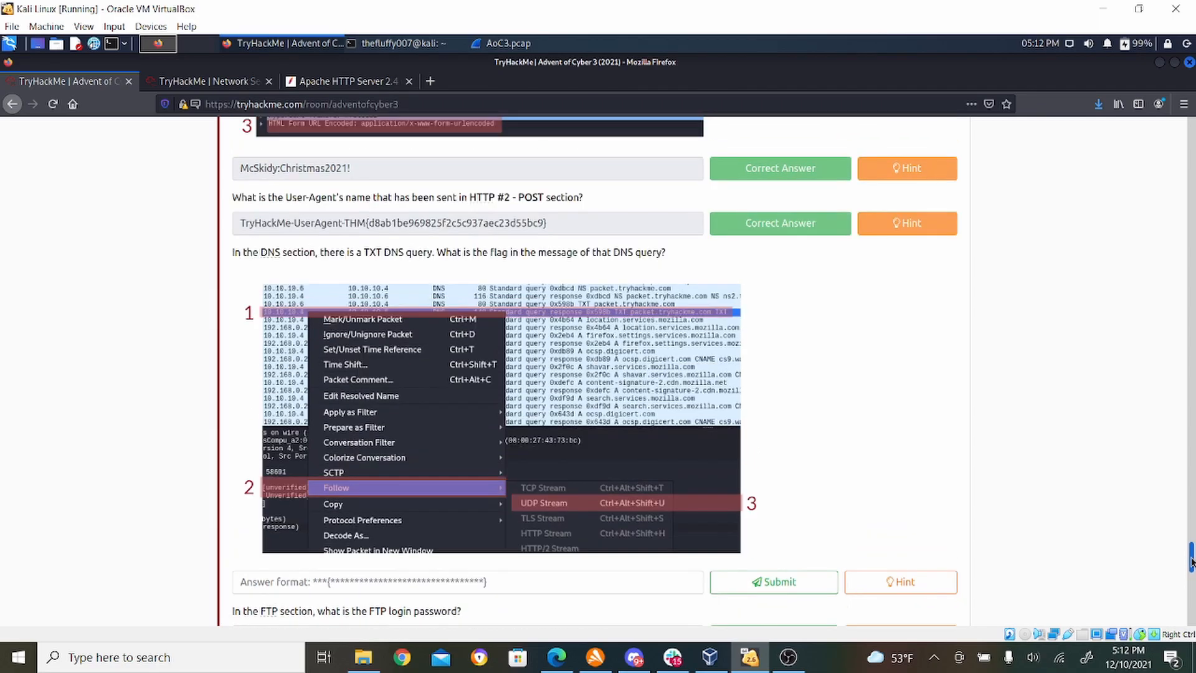
click(522, 45)
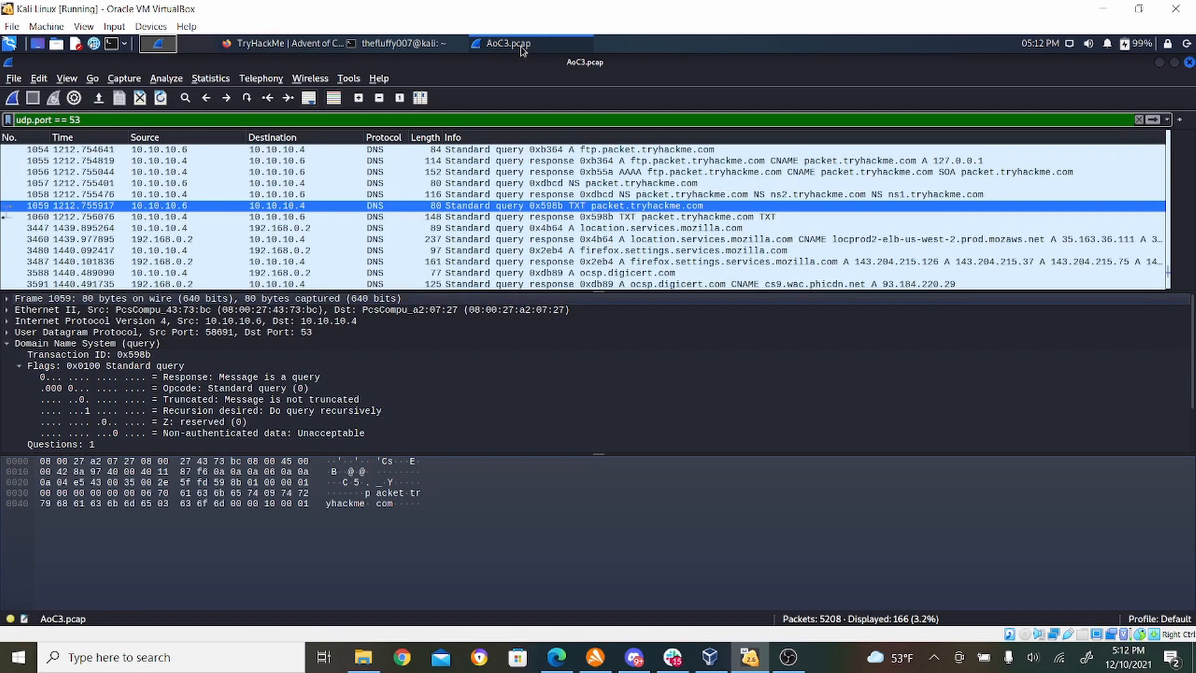
right_click(138, 210)
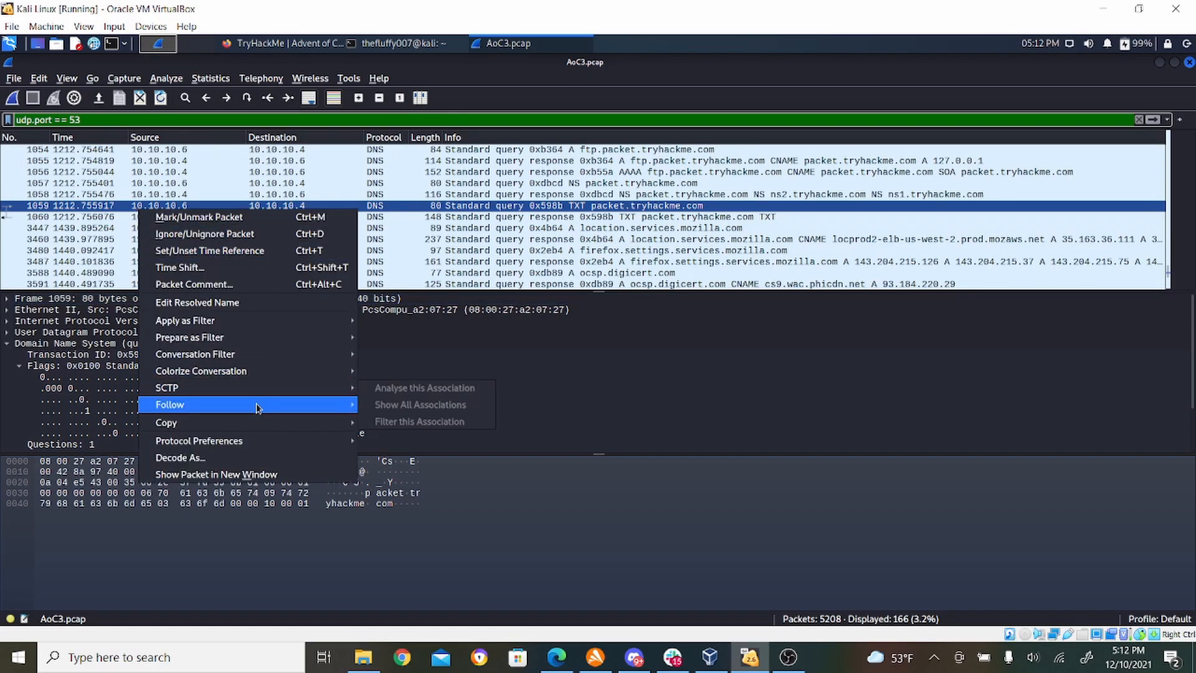
mouse_move(255, 404)
click(378, 422)
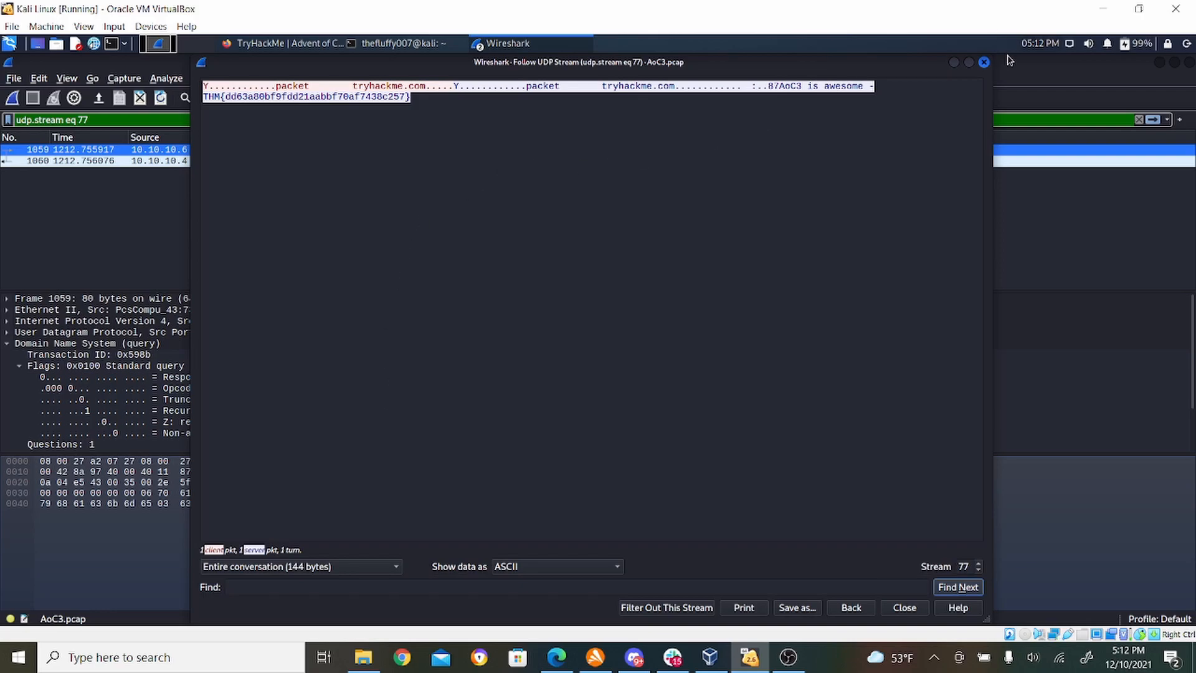
click(984, 63)
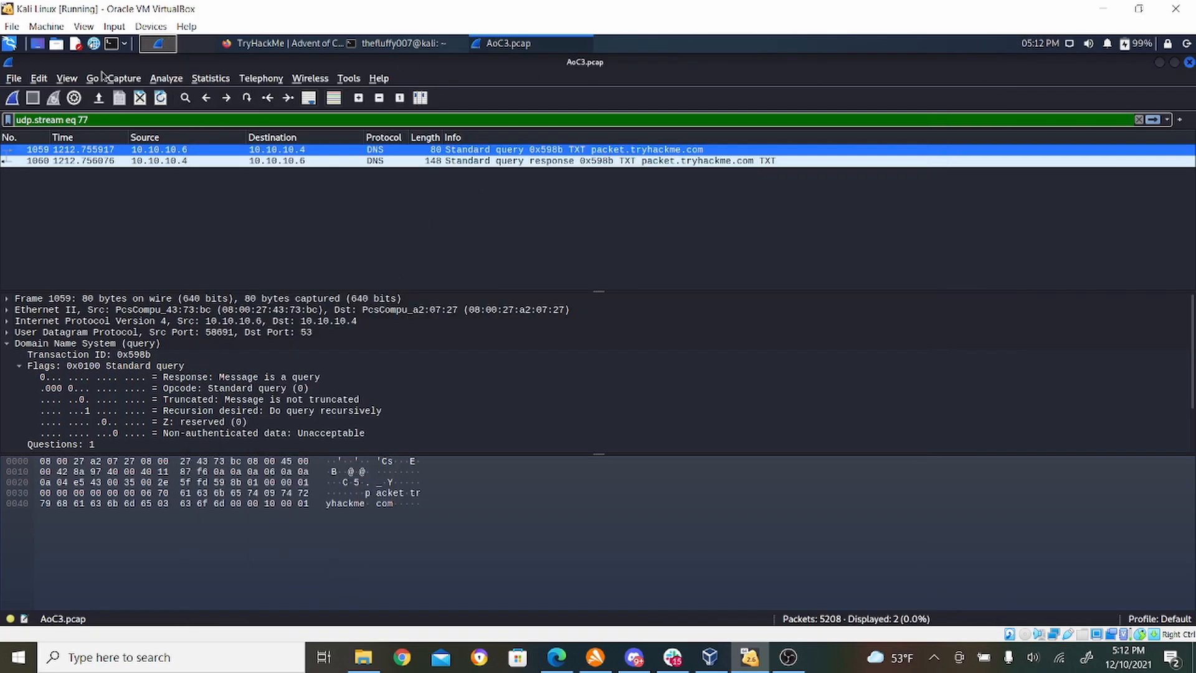
- Replace the stream display filter with udp.port == 53 and apply it
triple_click(119, 117)
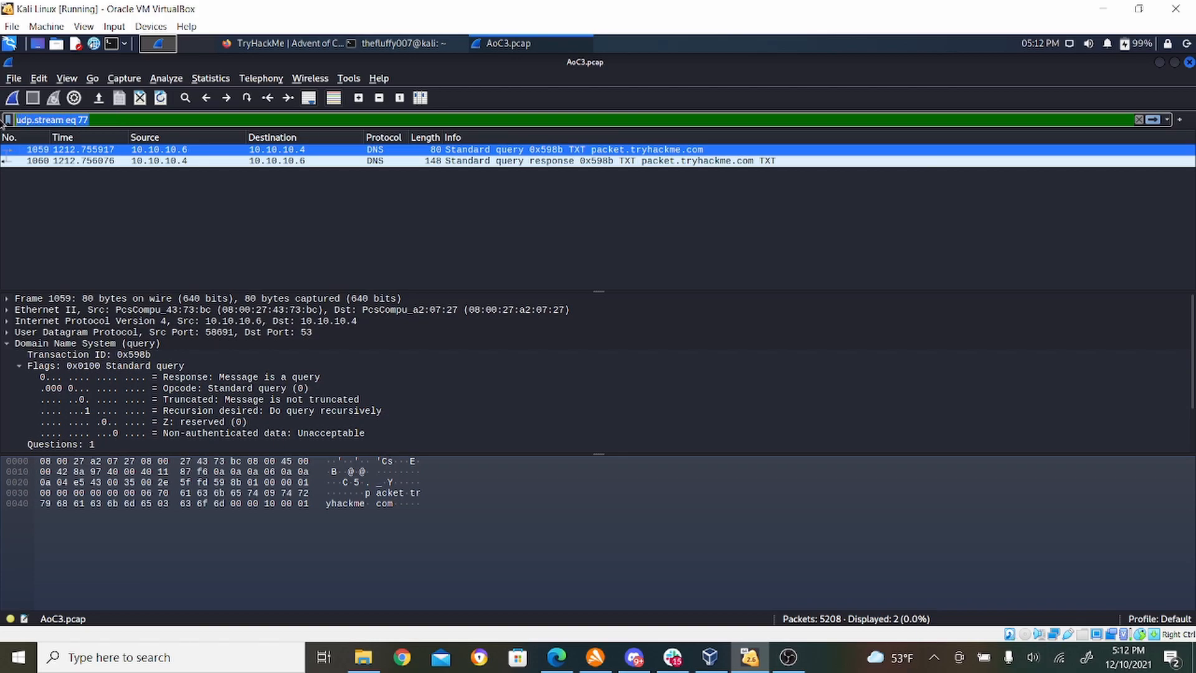
key(BackSpace)
text(ud)
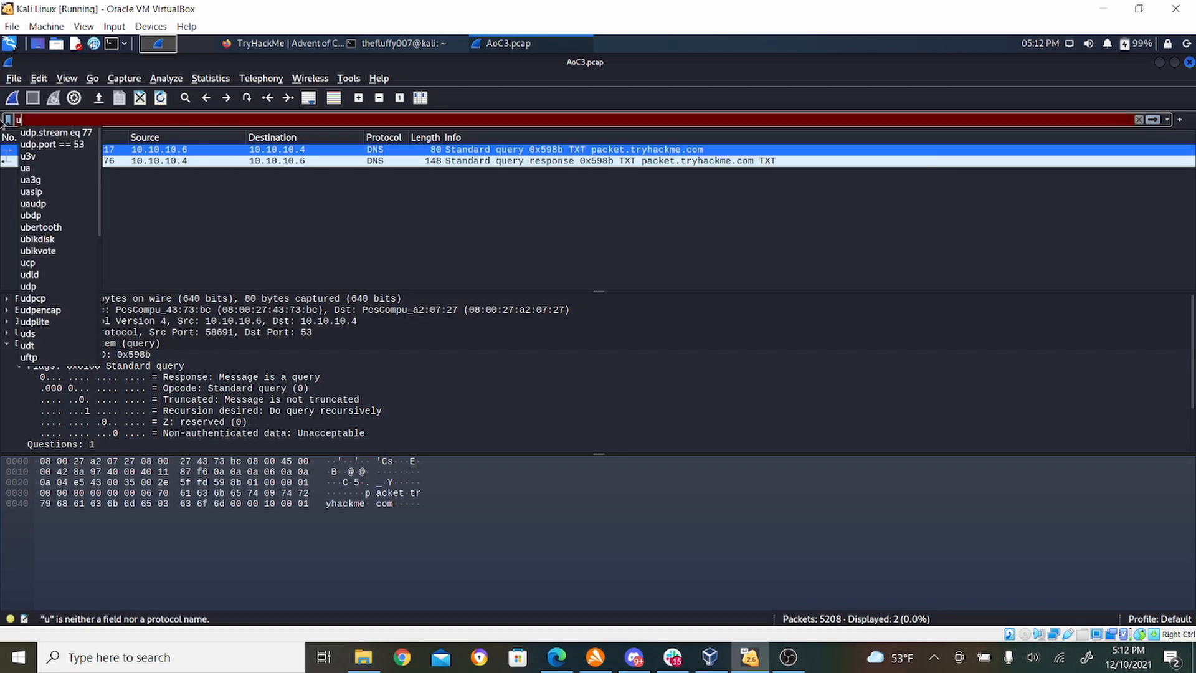
click(50, 144)
key(Return)
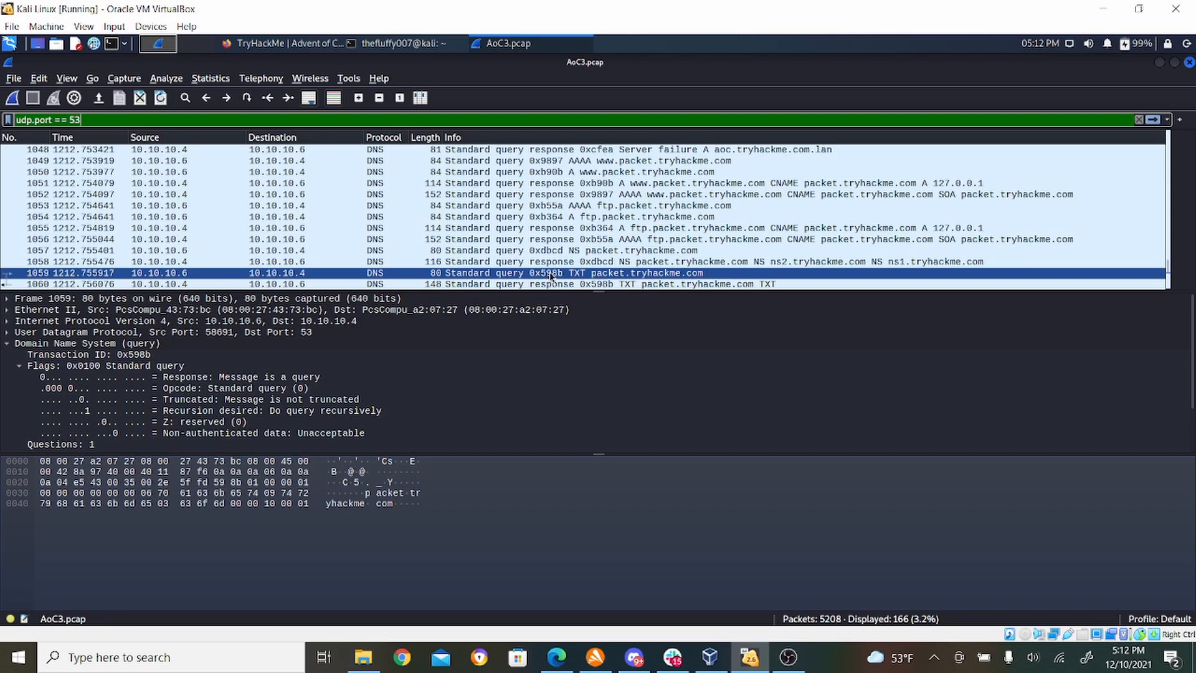
- Follow the UDP stream of TXT query packet 1059 and copy the THM flag from the server's message
right_click(584, 279)
mouse_move(706, 473)
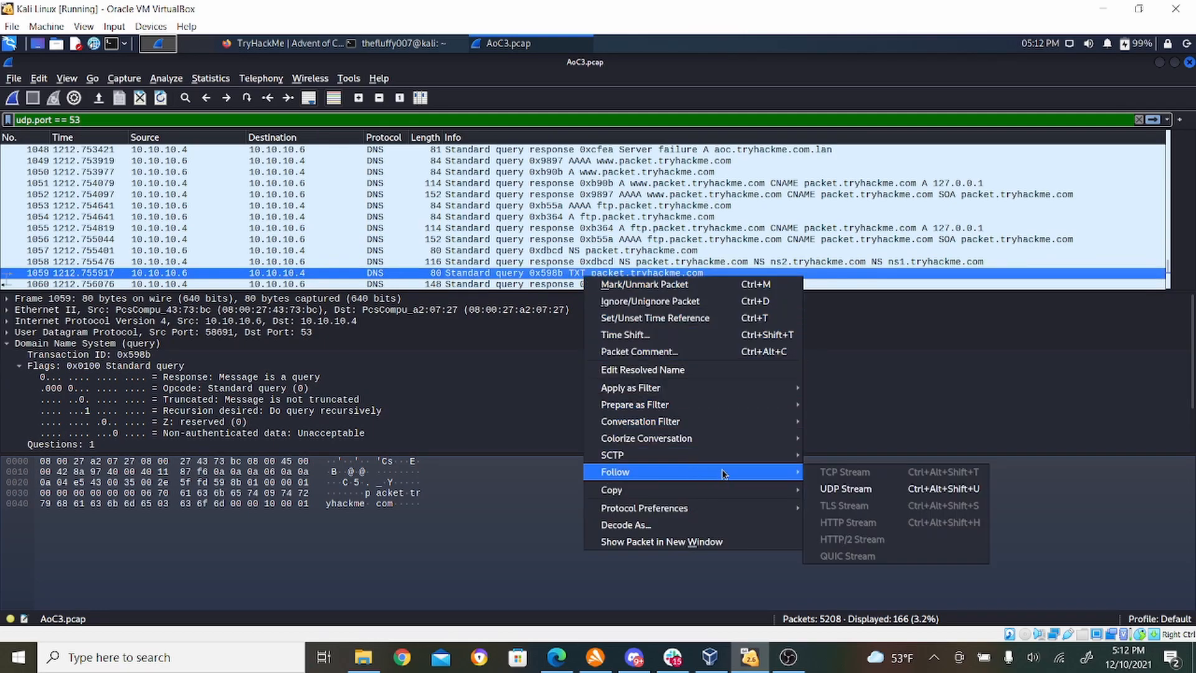
click(850, 490)
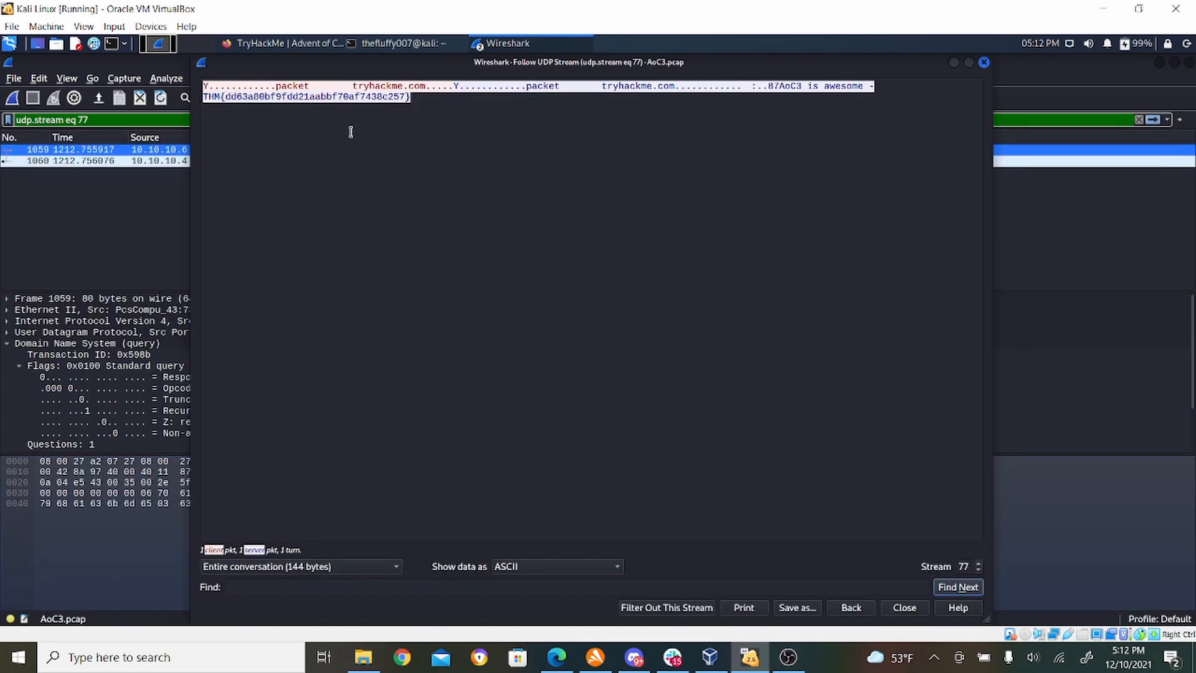
click(209, 98)
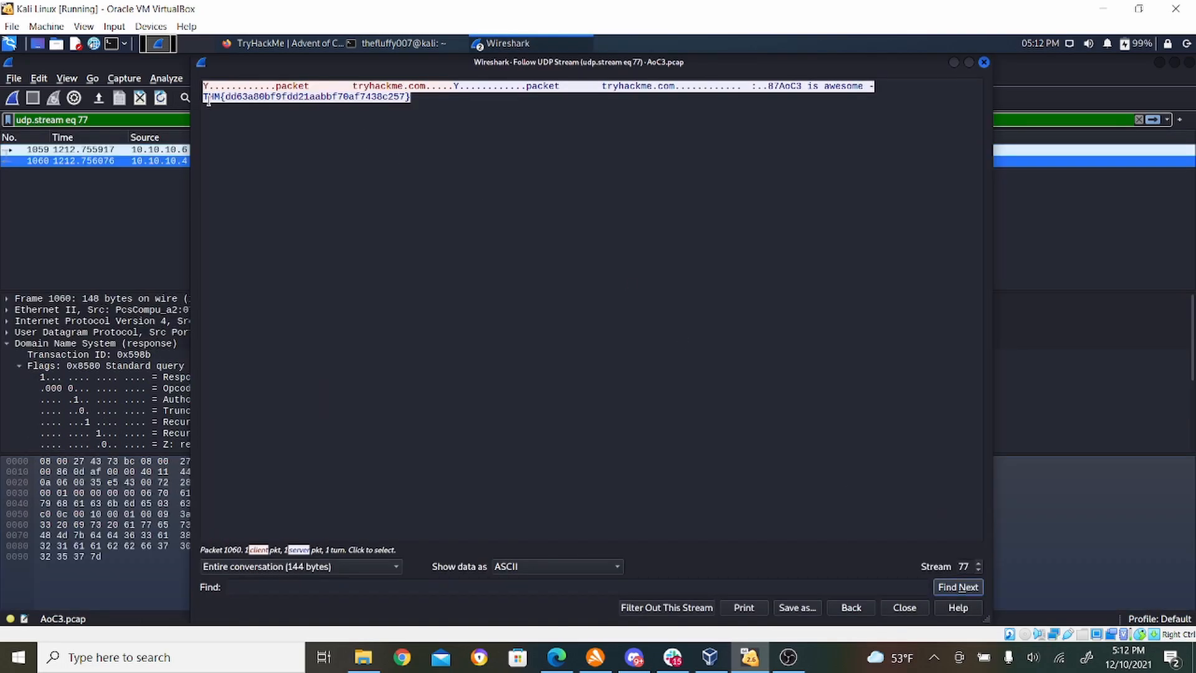
drag(203, 97, 409, 98)
right_click(397, 99)
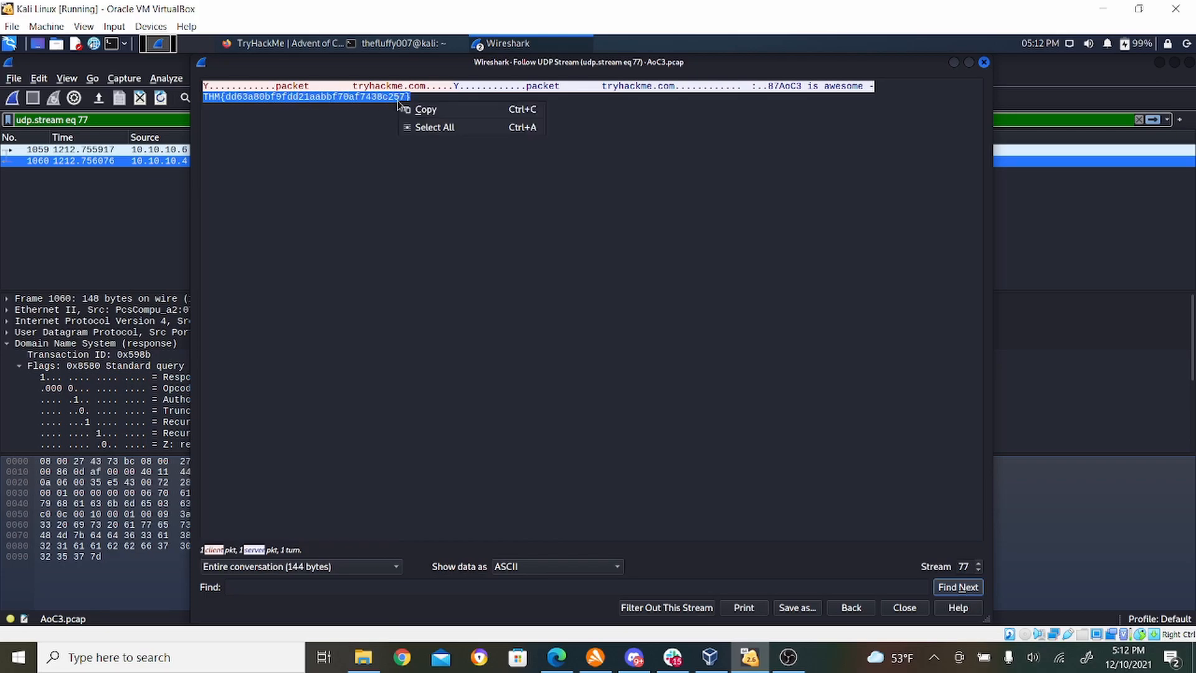
click(422, 106)
- Switch to Firefox, paste the copied flag as the answer to the TXT DNS query question, and submit it
click(306, 39)
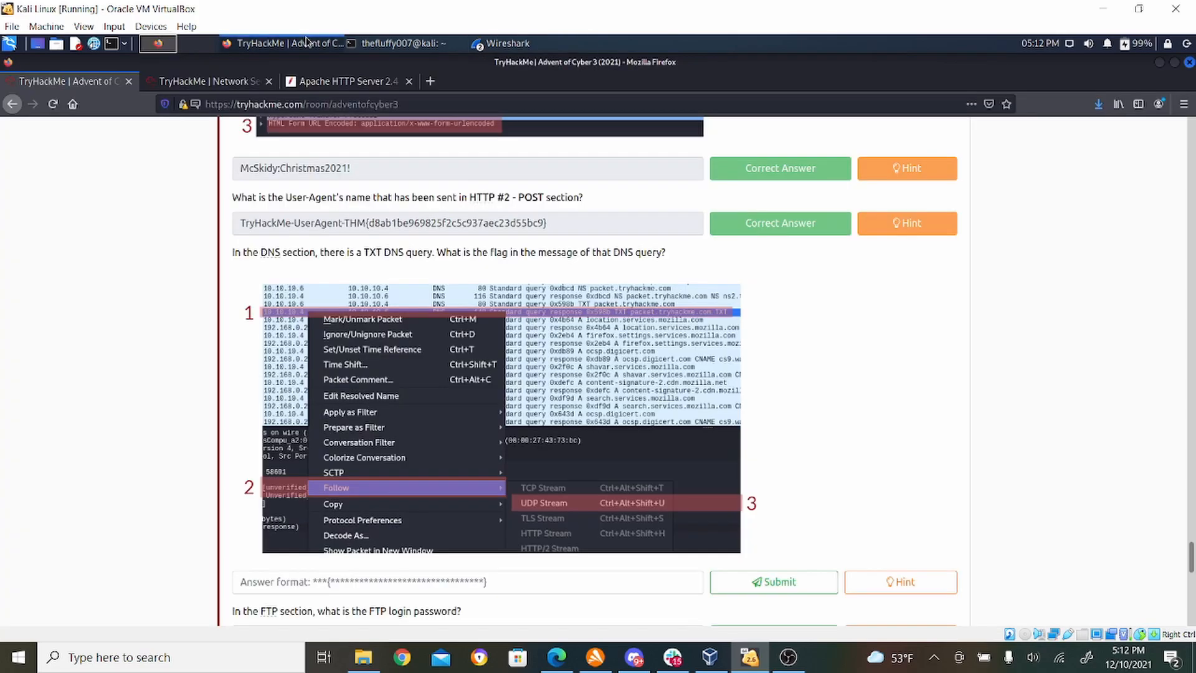
click(450, 584)
right_click(450, 583)
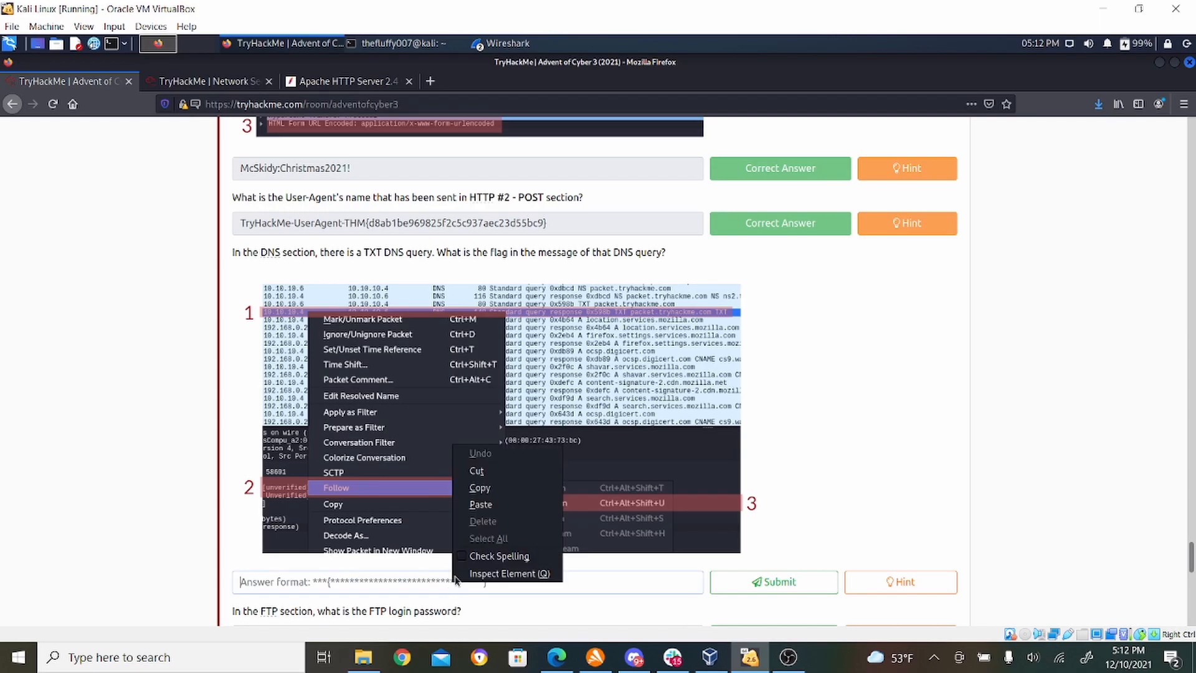
click(476, 507)
click(766, 582)
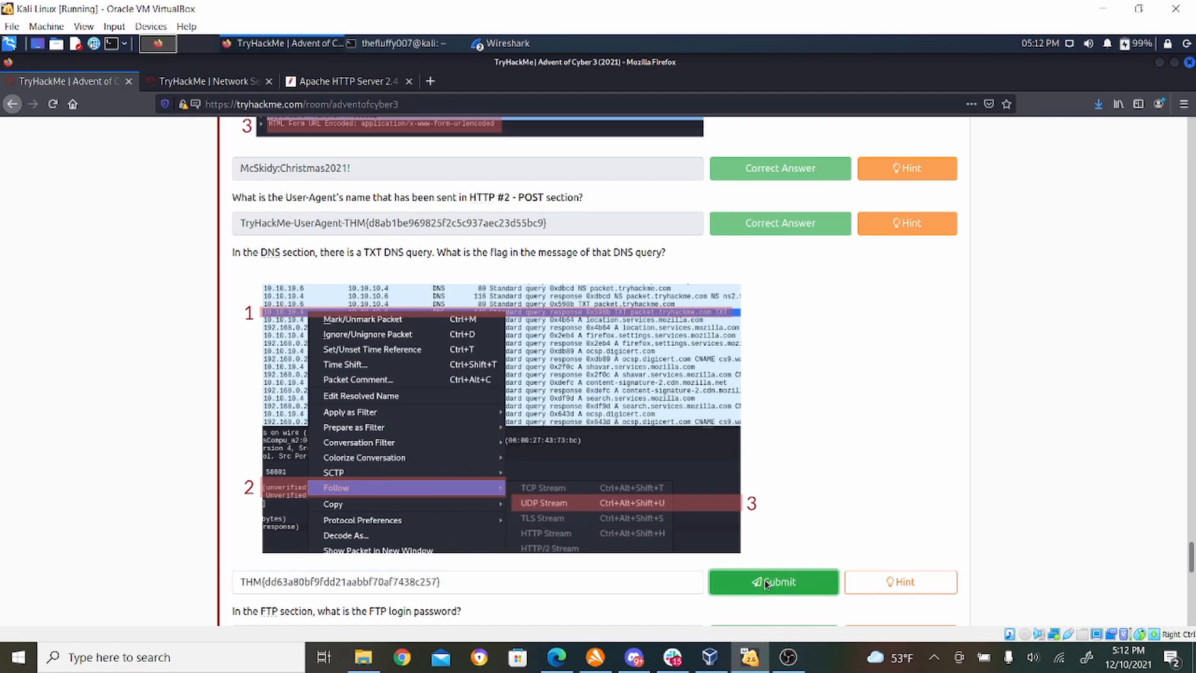
- Check the FTP questions, return to the AoC3.pcap window in Wireshark, and apply the display filter tcp.port == 23
drag(1190, 559, 1191, 574)
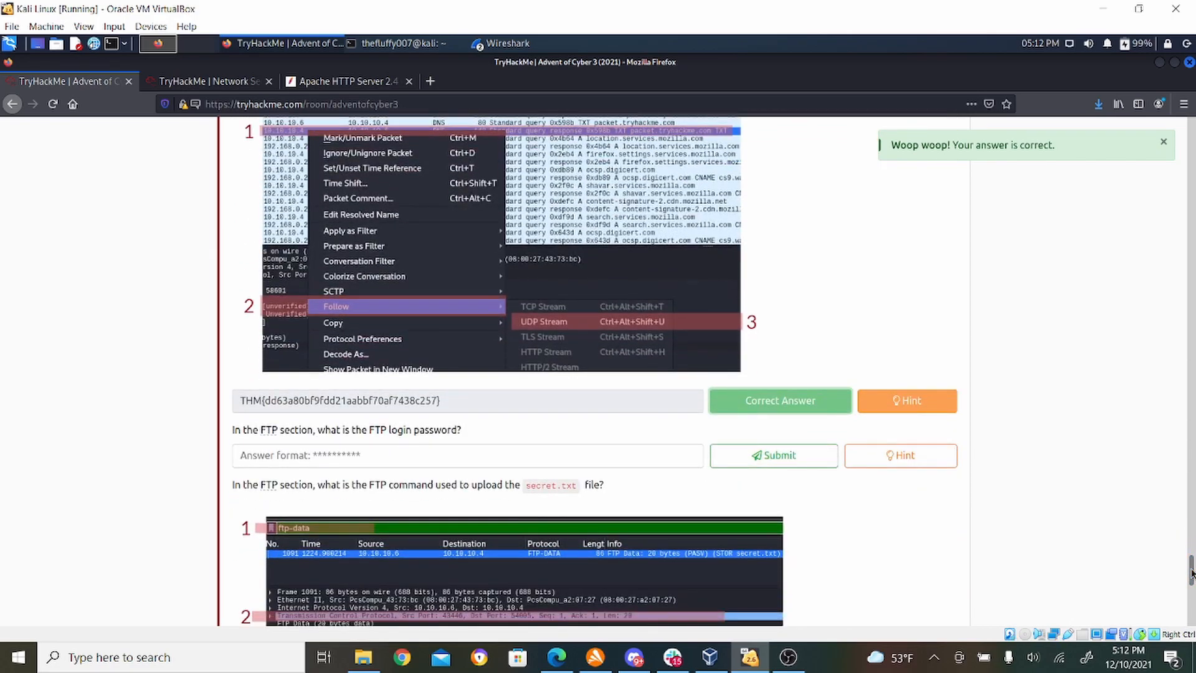
click(492, 44)
click(511, 81)
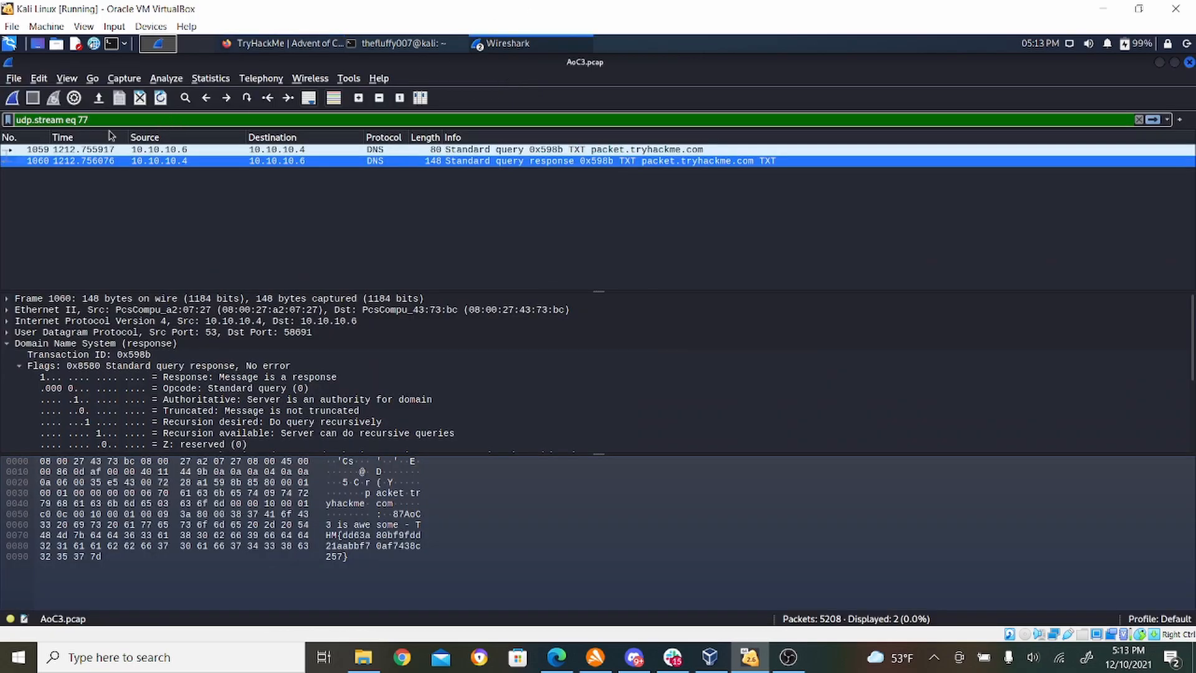
drag(107, 121, 2, 122)
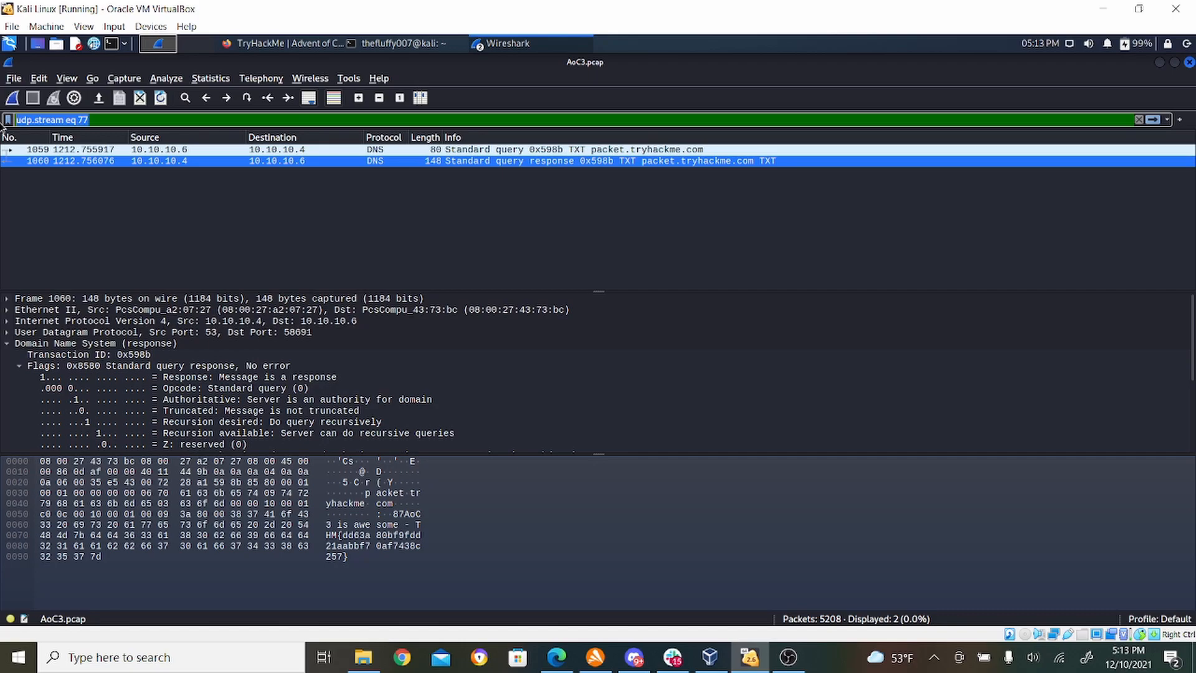
text(tcp.)
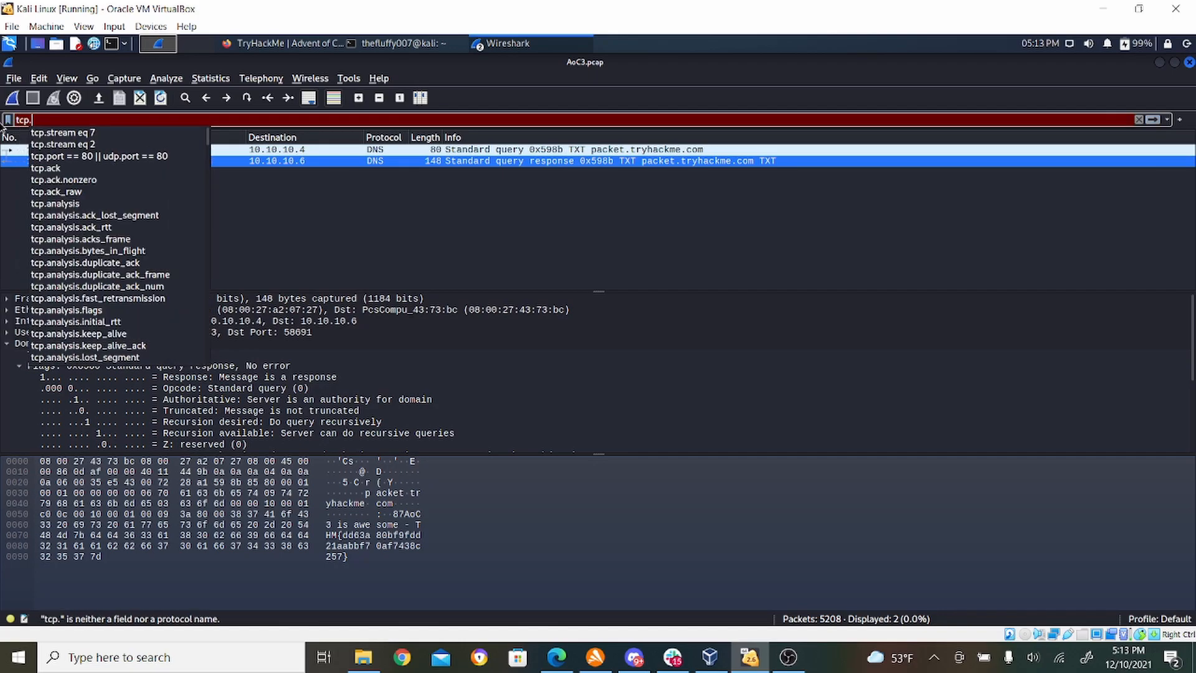
text(port ==)
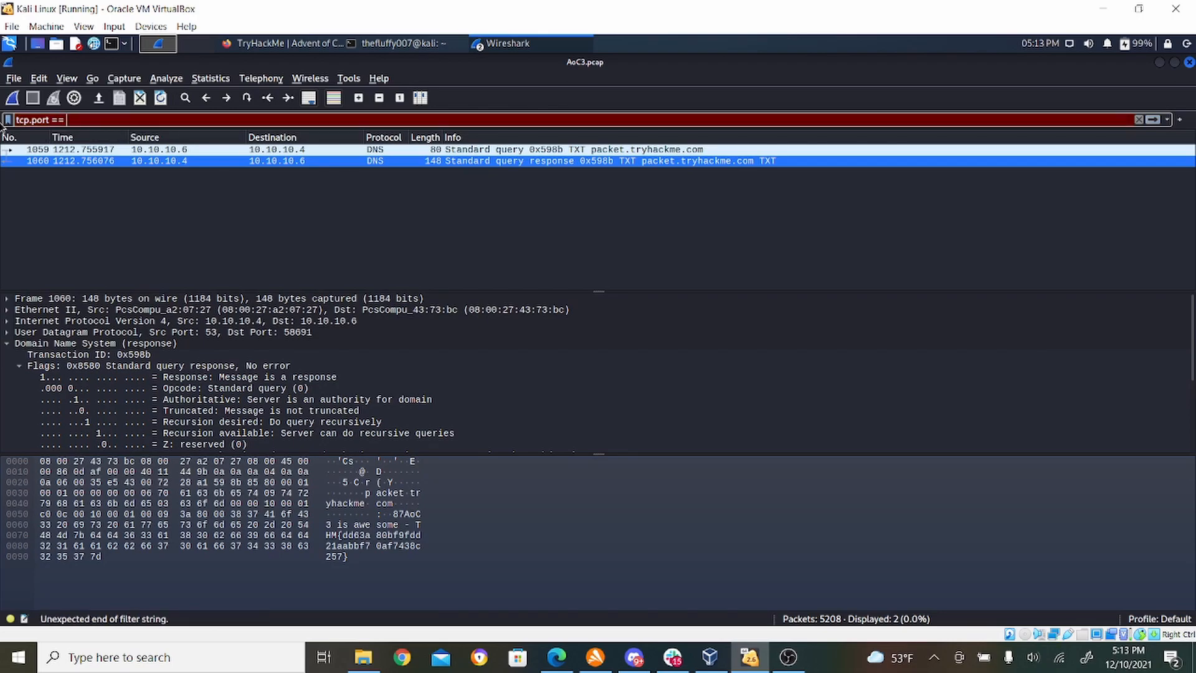
text( 23)
key(Return)
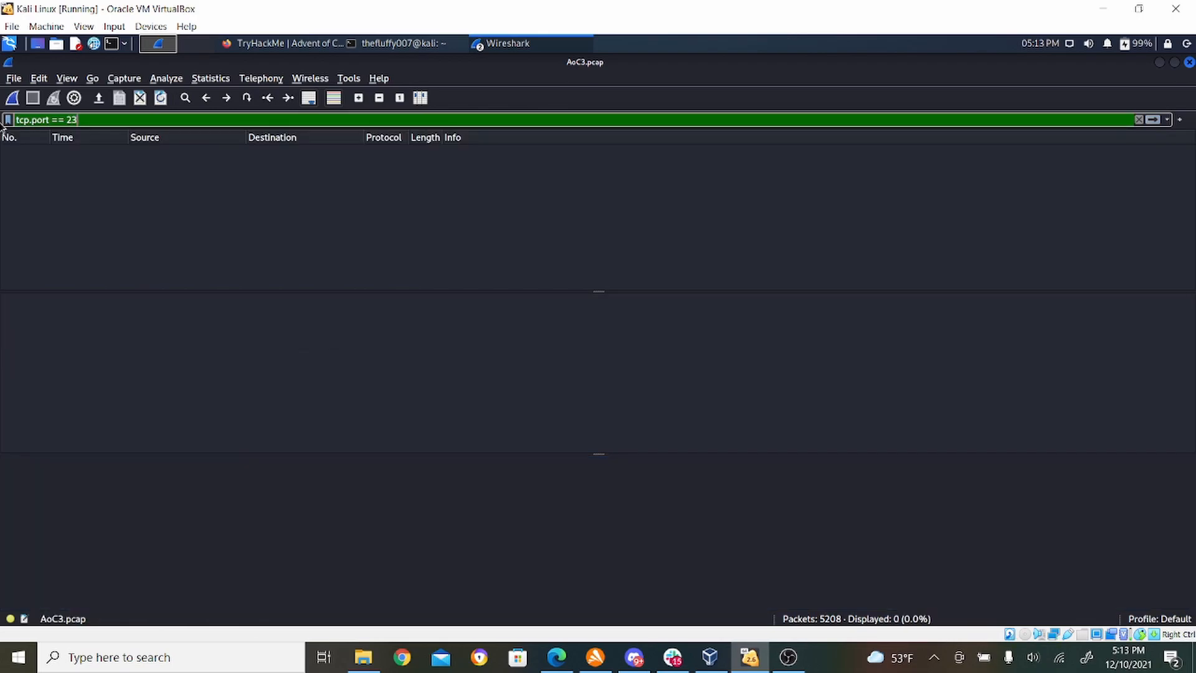
- Try port 22 in the display filter, and replace it with port 21 to apply tcp.port == 21
key(BackSpace)
text(2)
key(Return)
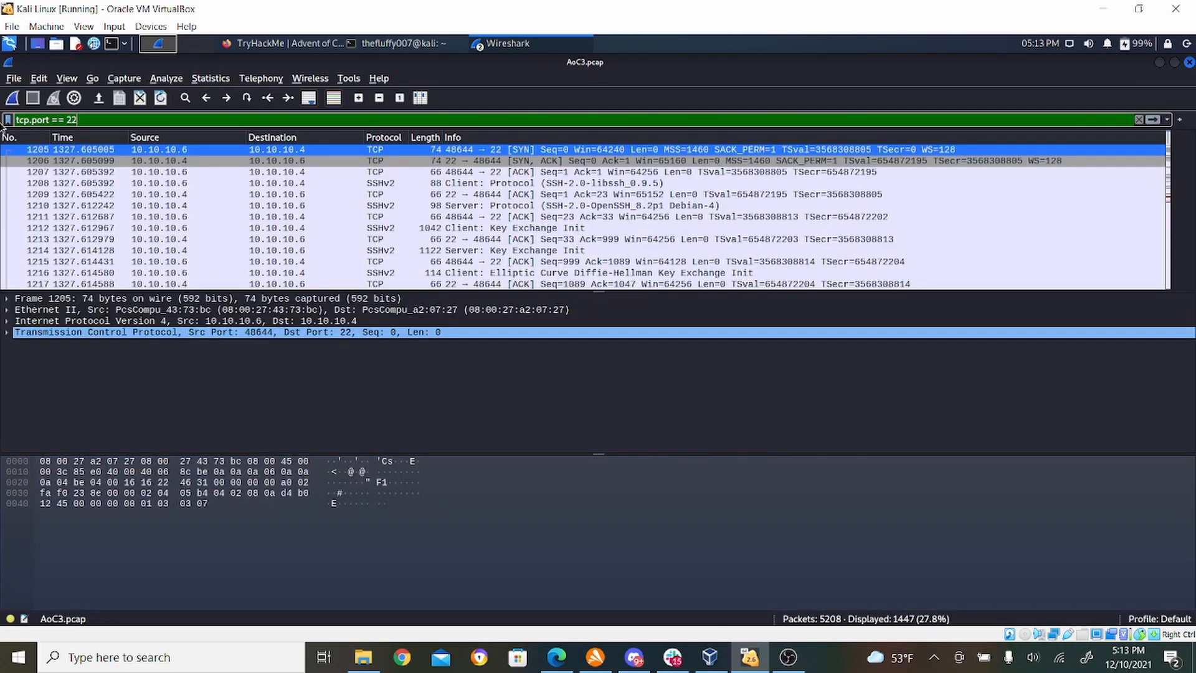
key(BackSpace)
text(1)
key(Return)
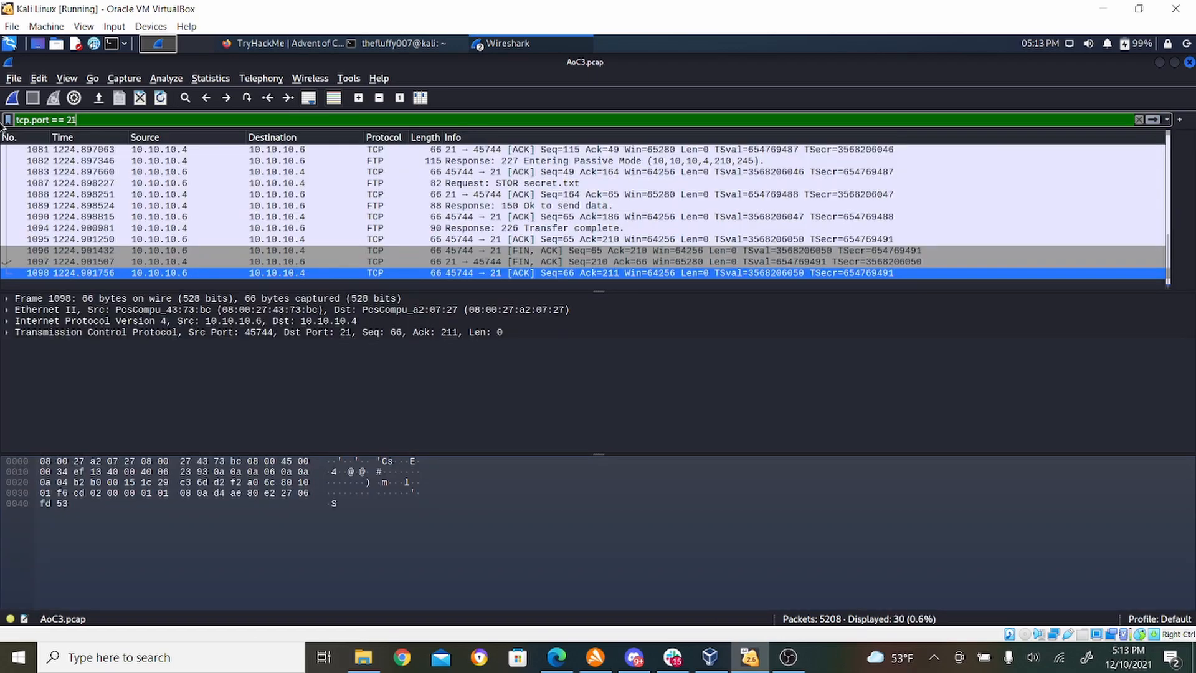
- Switch to Firefox and read the FTP walkthrough, including its filters and stream instructions, and the FTP login password question
click(274, 43)
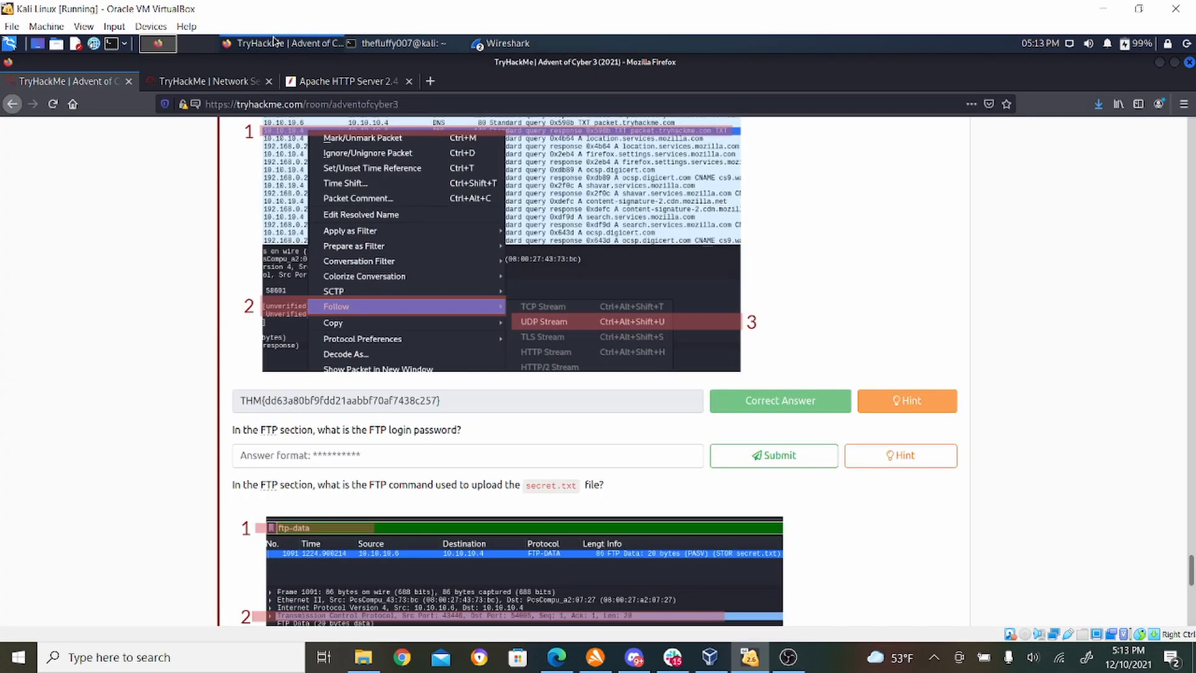
drag(1191, 567, 1191, 493)
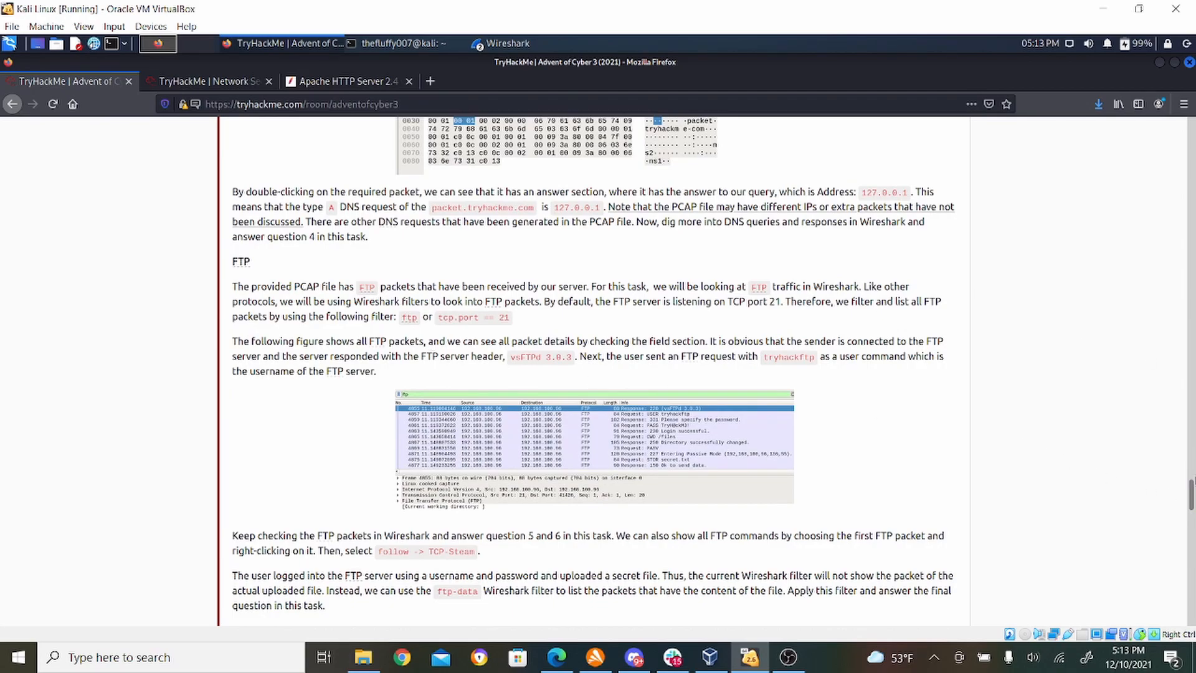
drag(1193, 505, 1192, 506)
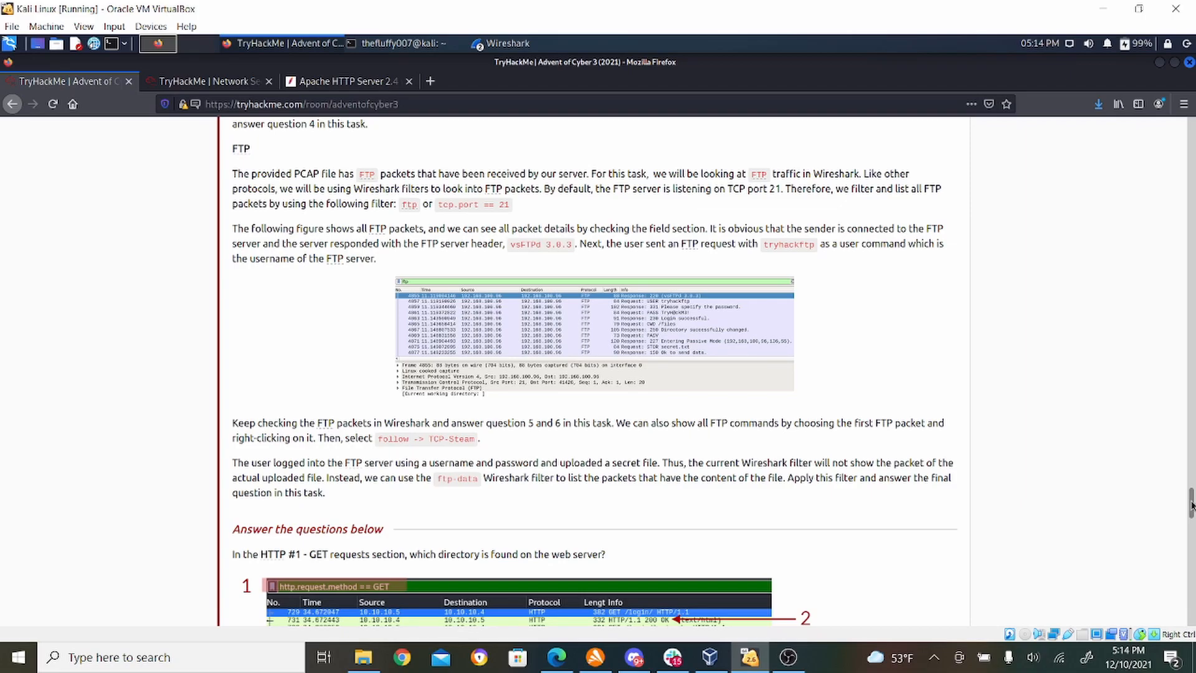
drag(1191, 505, 1191, 588)
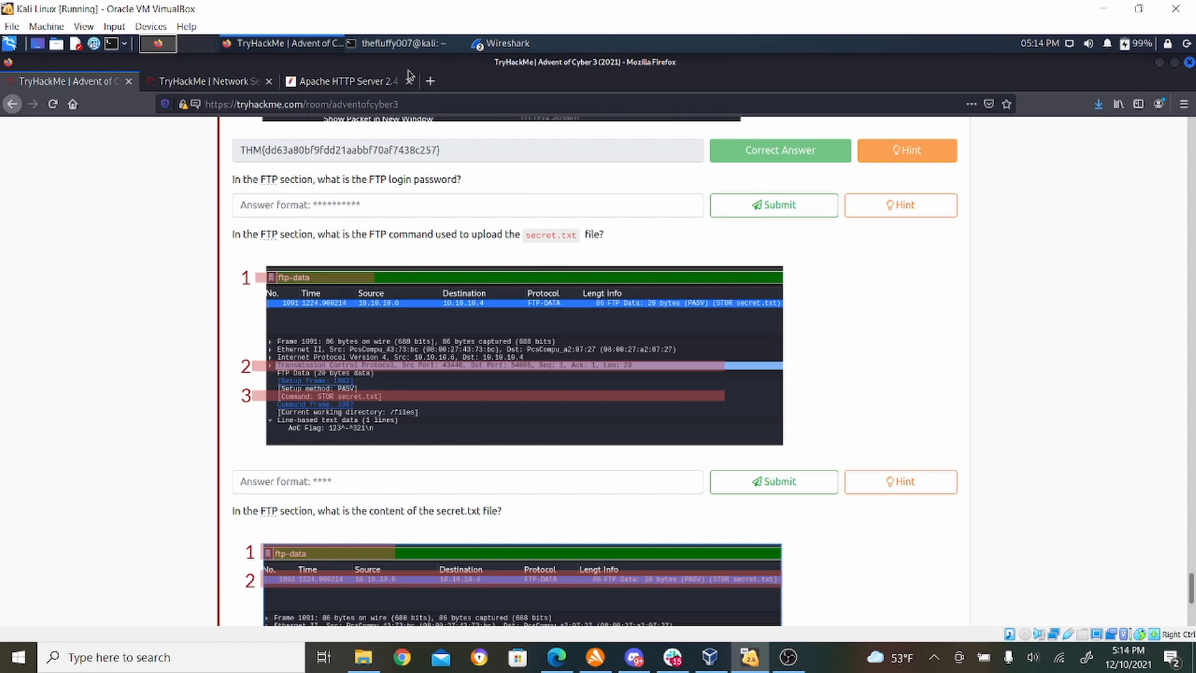
- Return to the AoC3.pcap window in Wireshark, select the FTP PASS request in packet 1072, and highlight its request argument
click(512, 47)
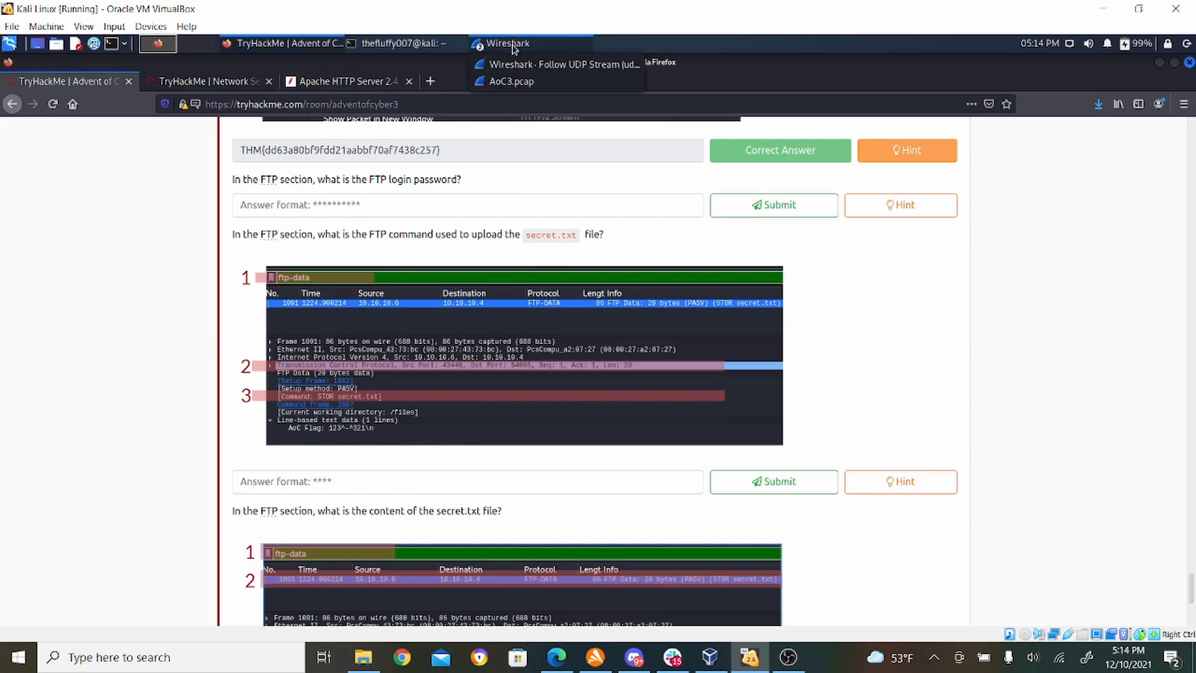
click(522, 83)
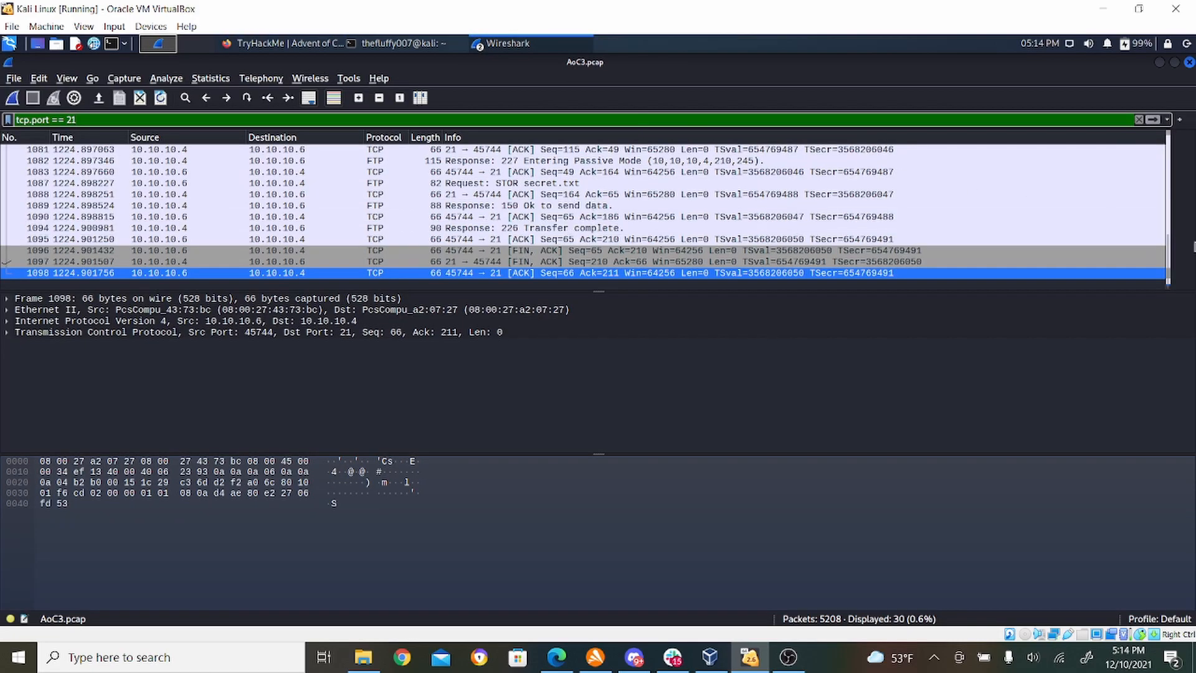
drag(1169, 274, 1169, 163)
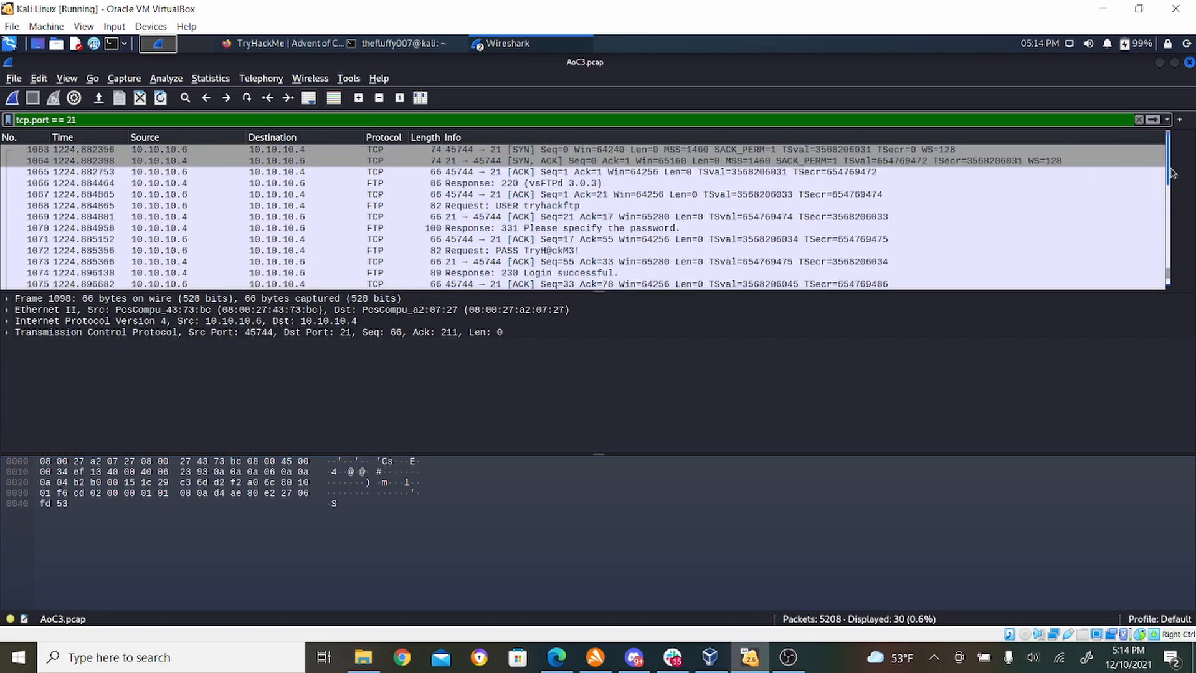
click(765, 178)
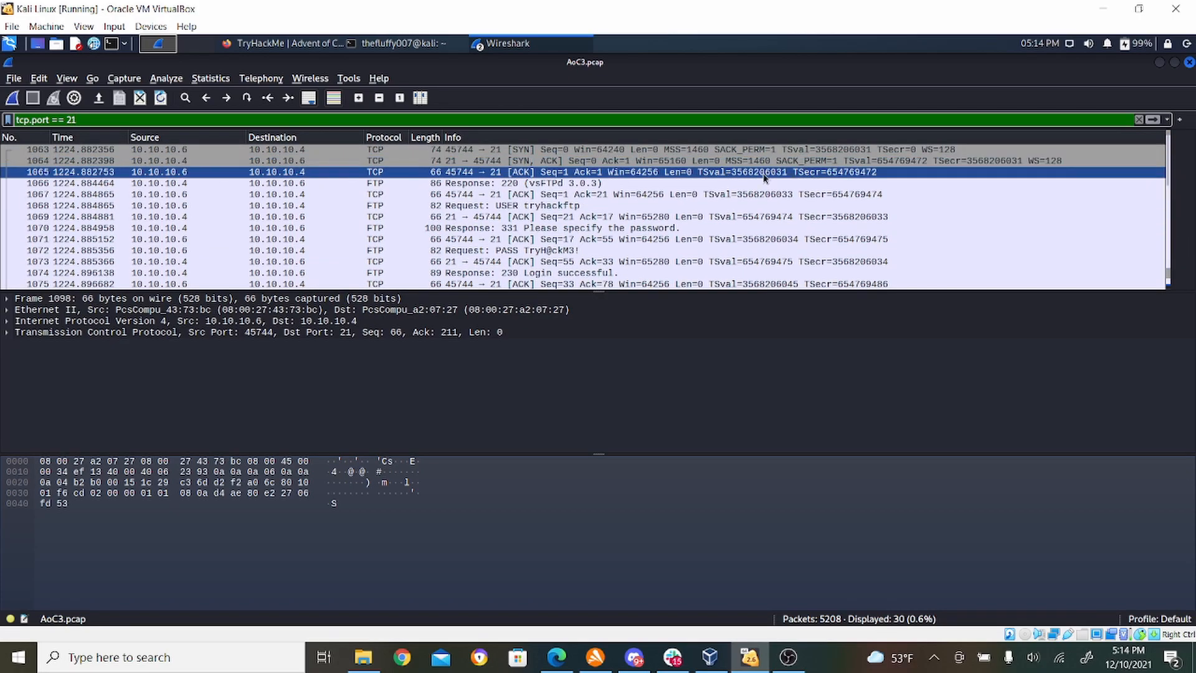
click(625, 252)
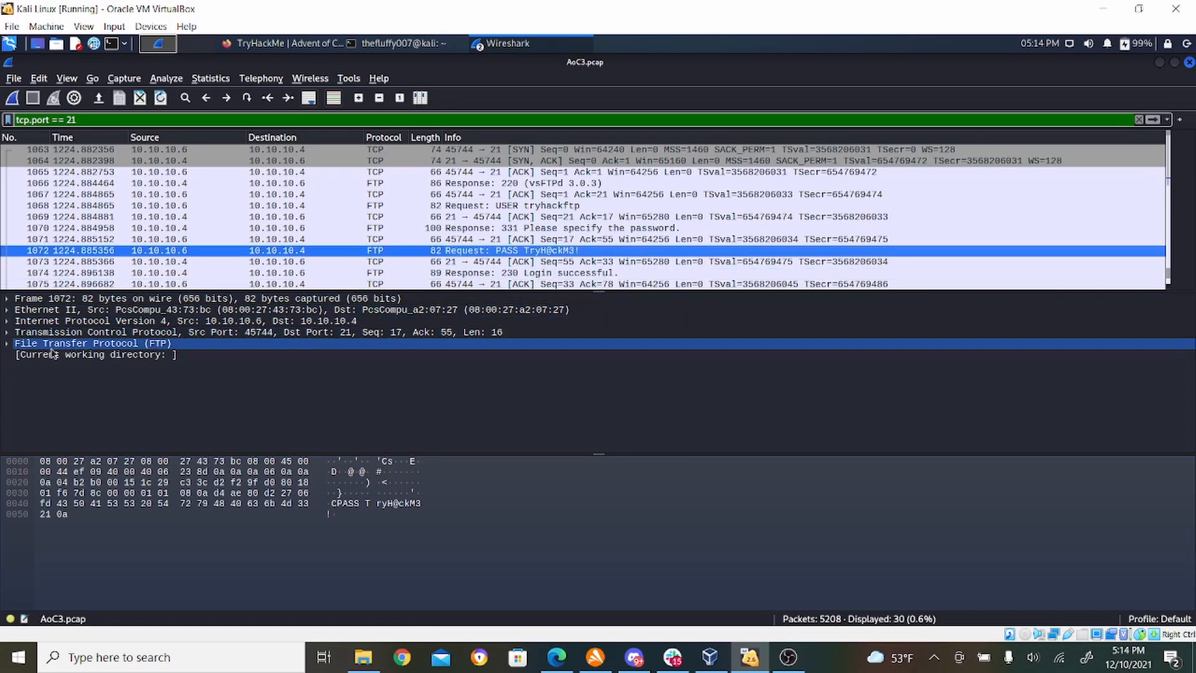
click(368, 505)
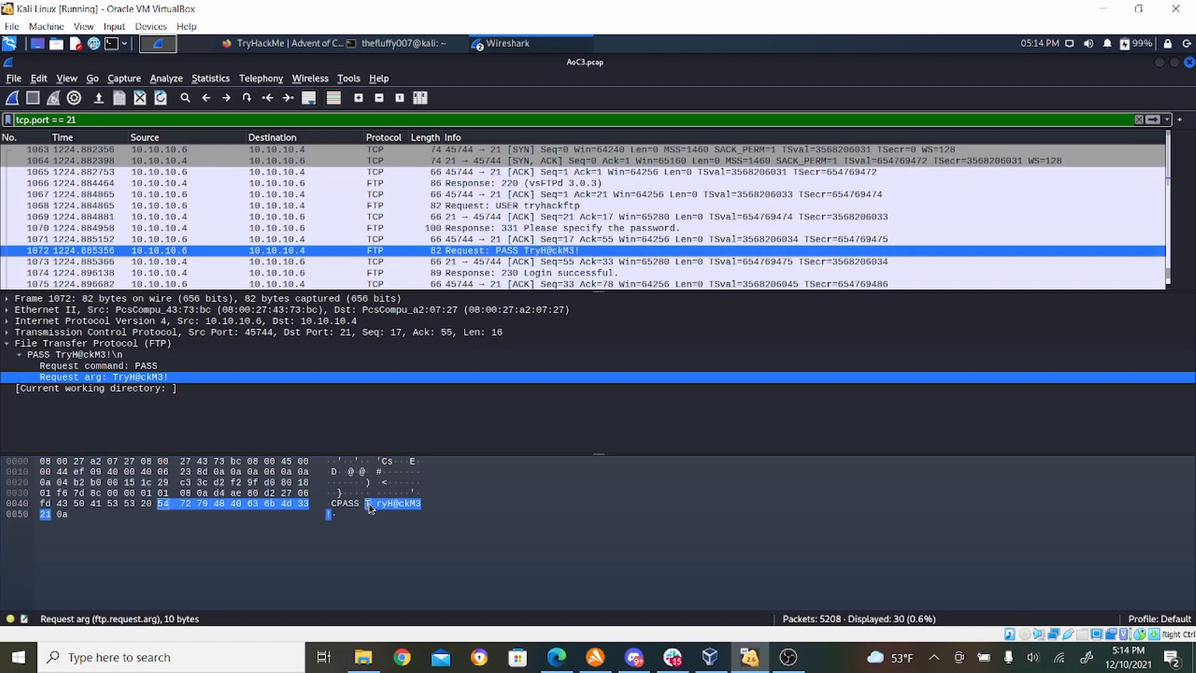
- Follow the TCP stream of the FTP PASS request packet to show the whole FTP conversation
right_click(216, 251)
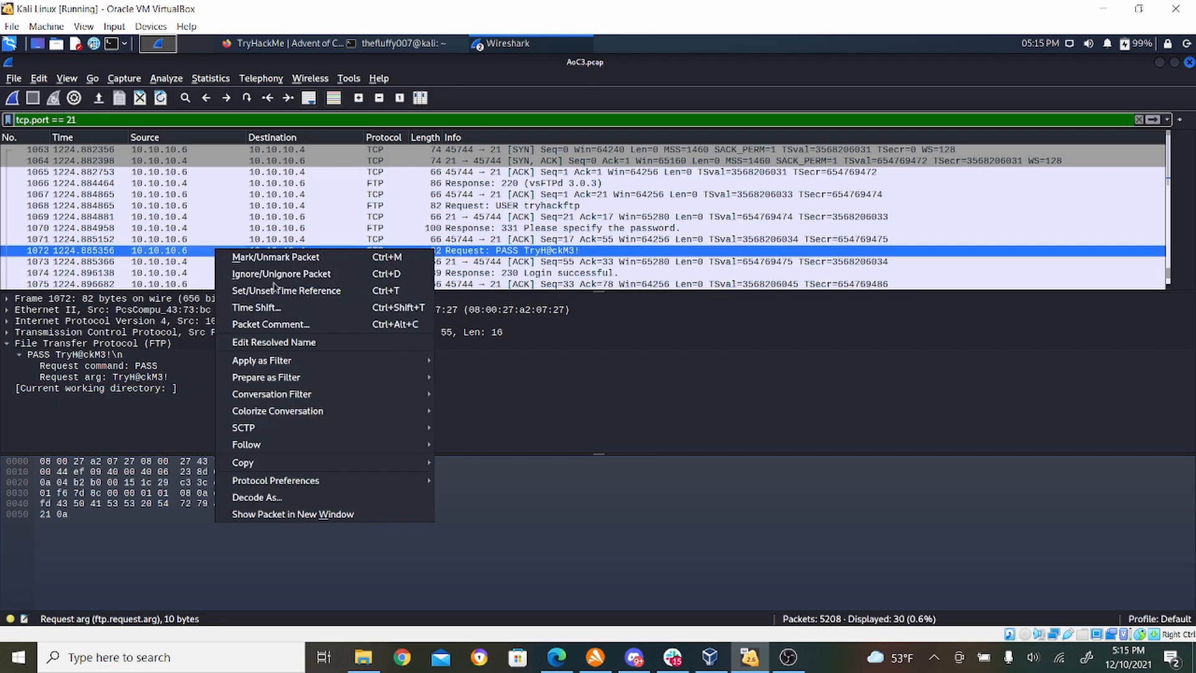
mouse_move(371, 448)
click(475, 445)
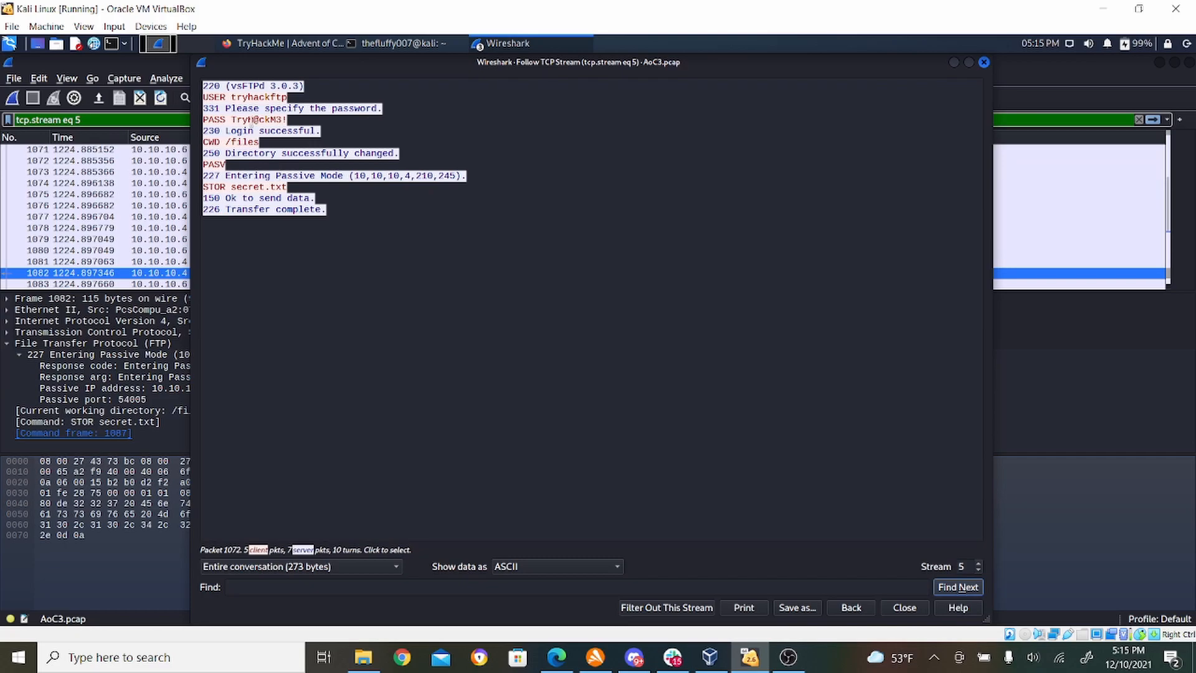
- Copy the FTP login password from the followed TCP stream and submit it in Firefox as the FTP login password answer
drag(231, 119, 286, 120)
key(ctrl+c)
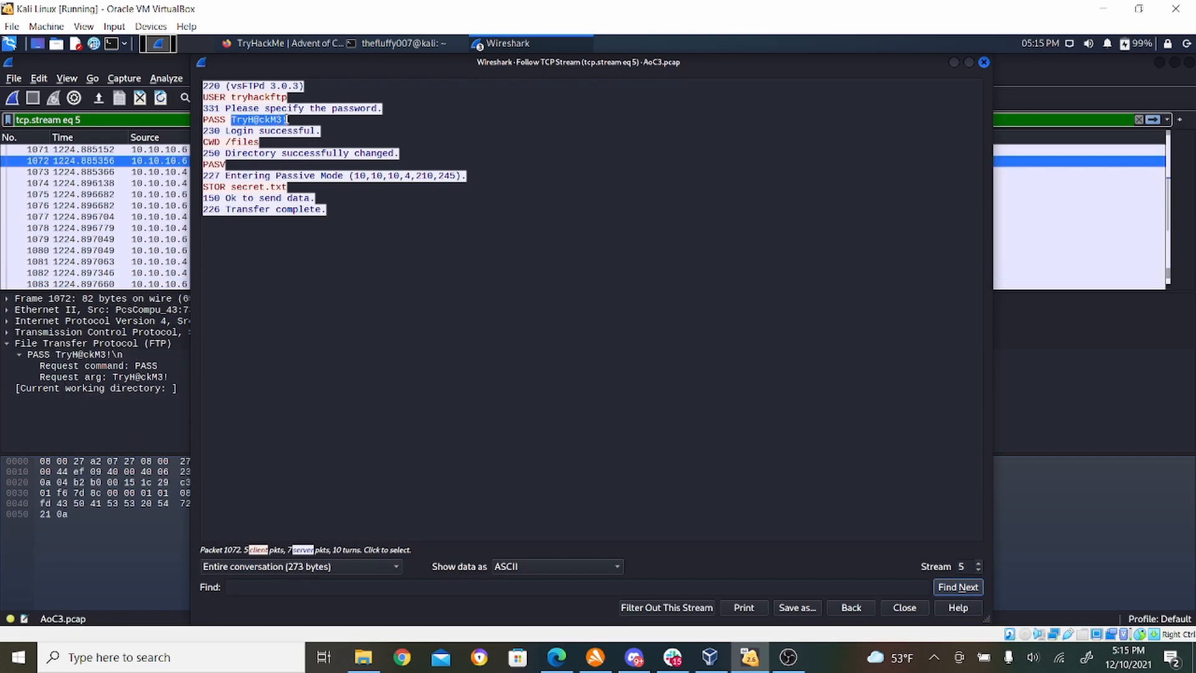
click(286, 45)
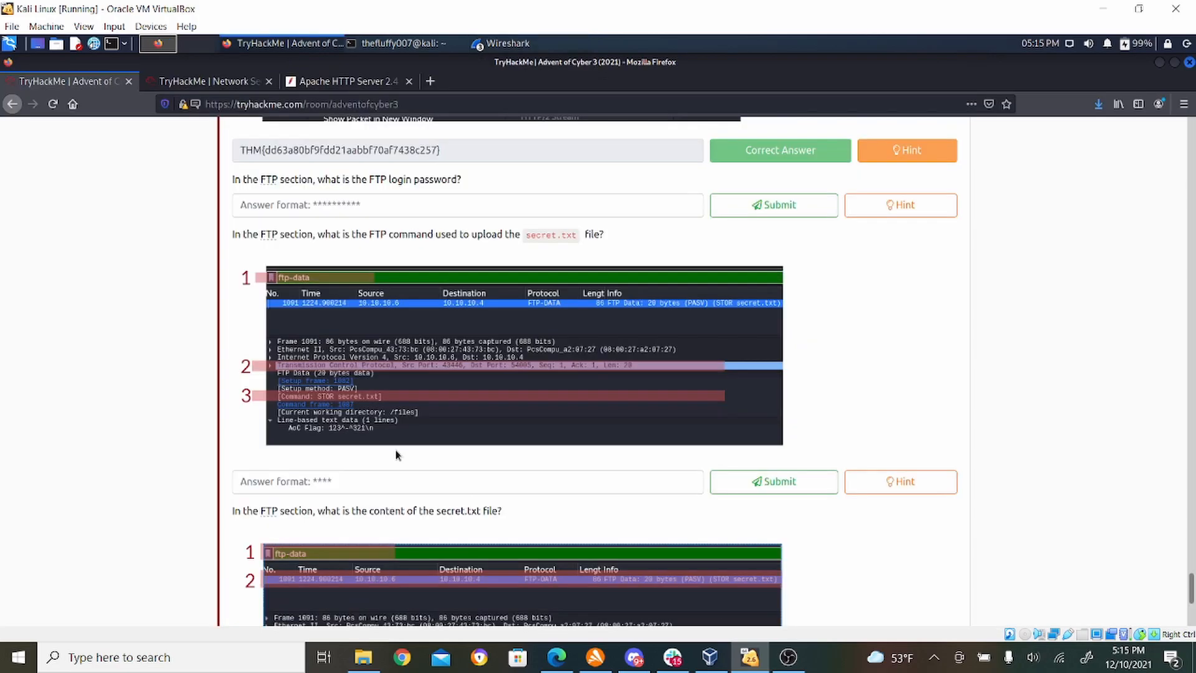
click(347, 196)
key(ctrl+v)
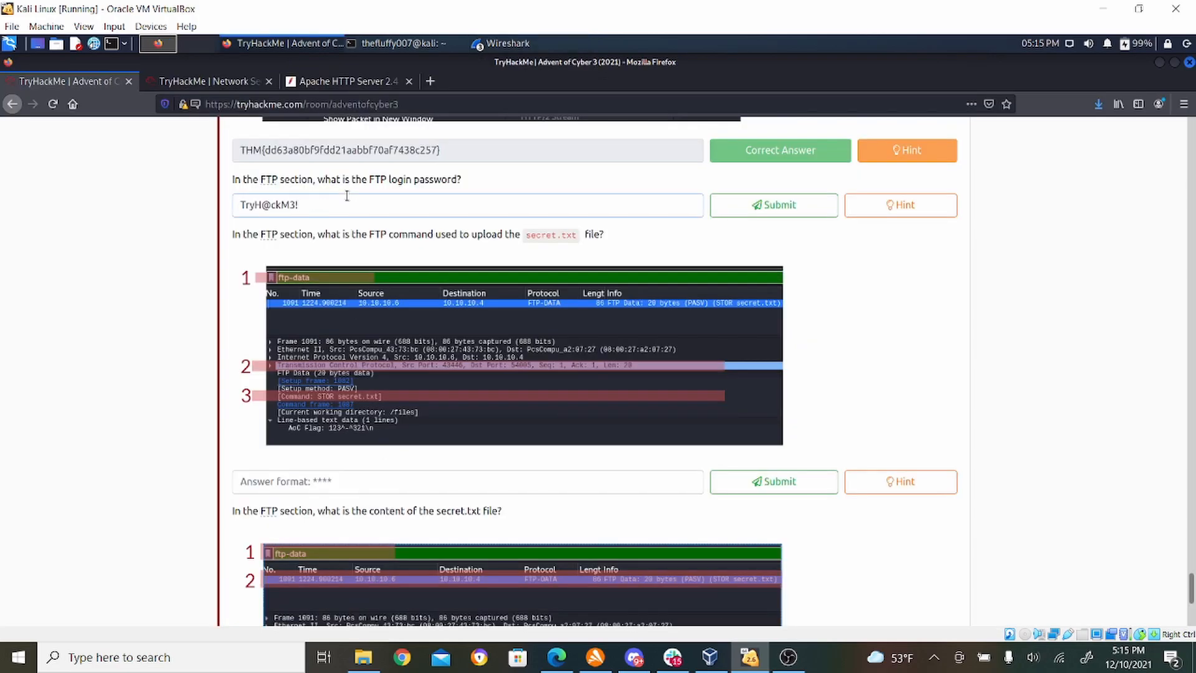
click(761, 206)
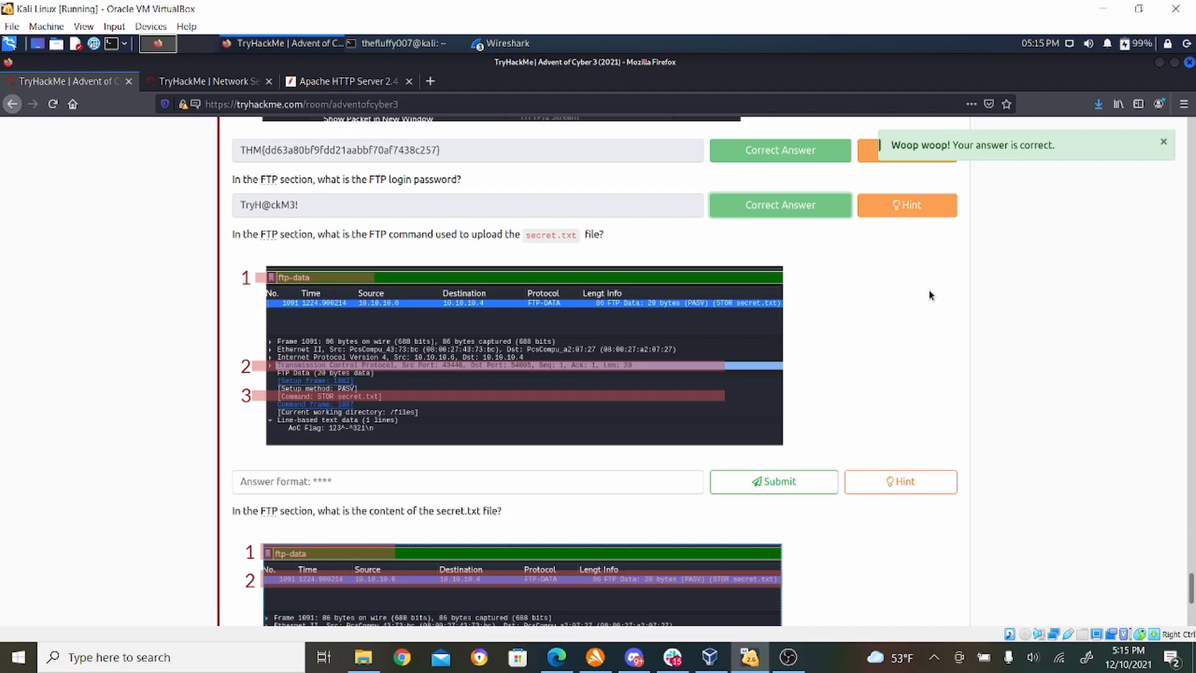
- Check the upload command in Wireshark's followed TCP stream, and submit STOR in Firefox as the command used to upload secret.txt
click(493, 45)
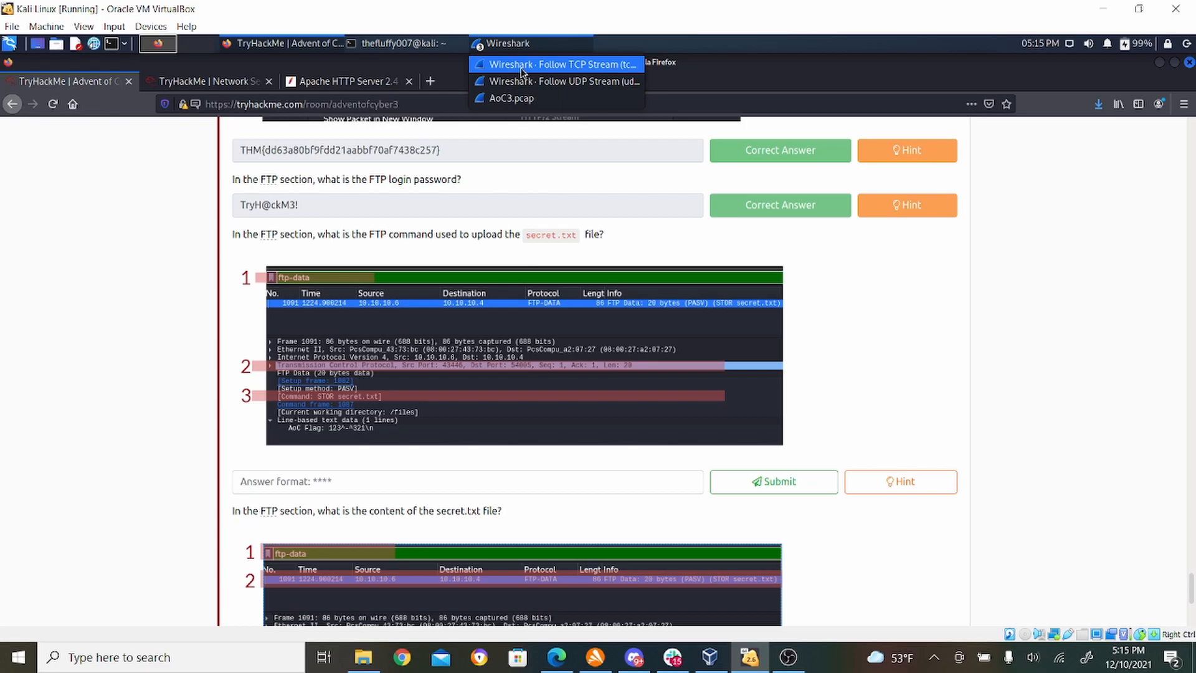
click(520, 69)
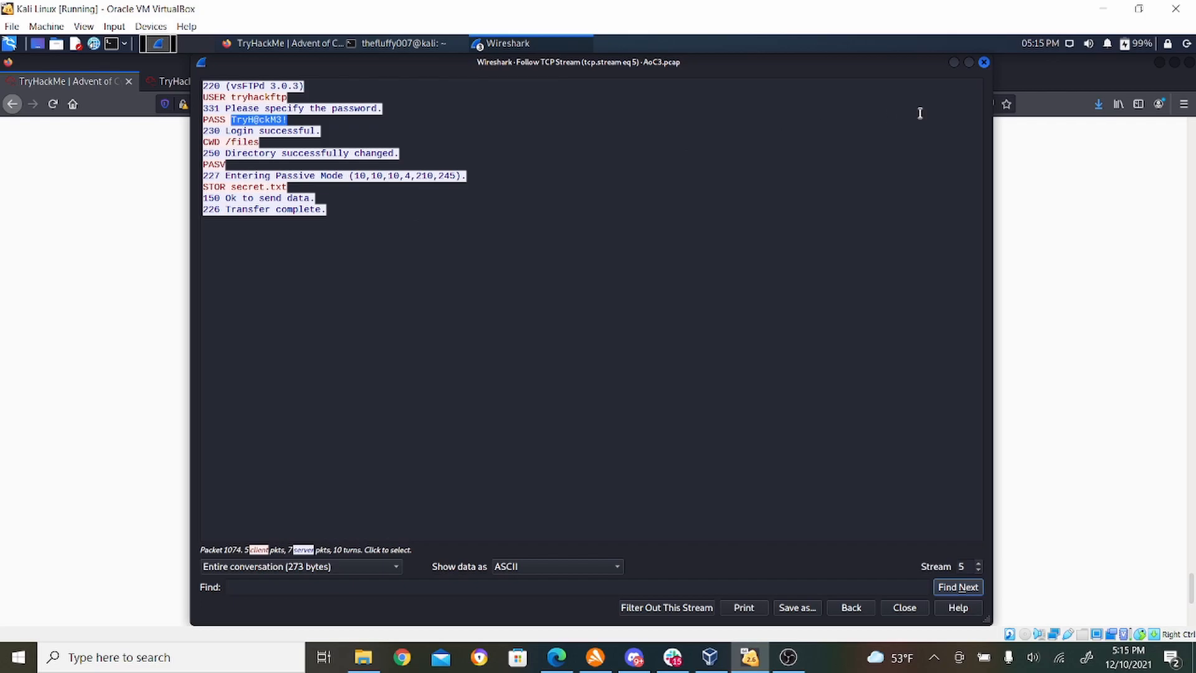
click(302, 45)
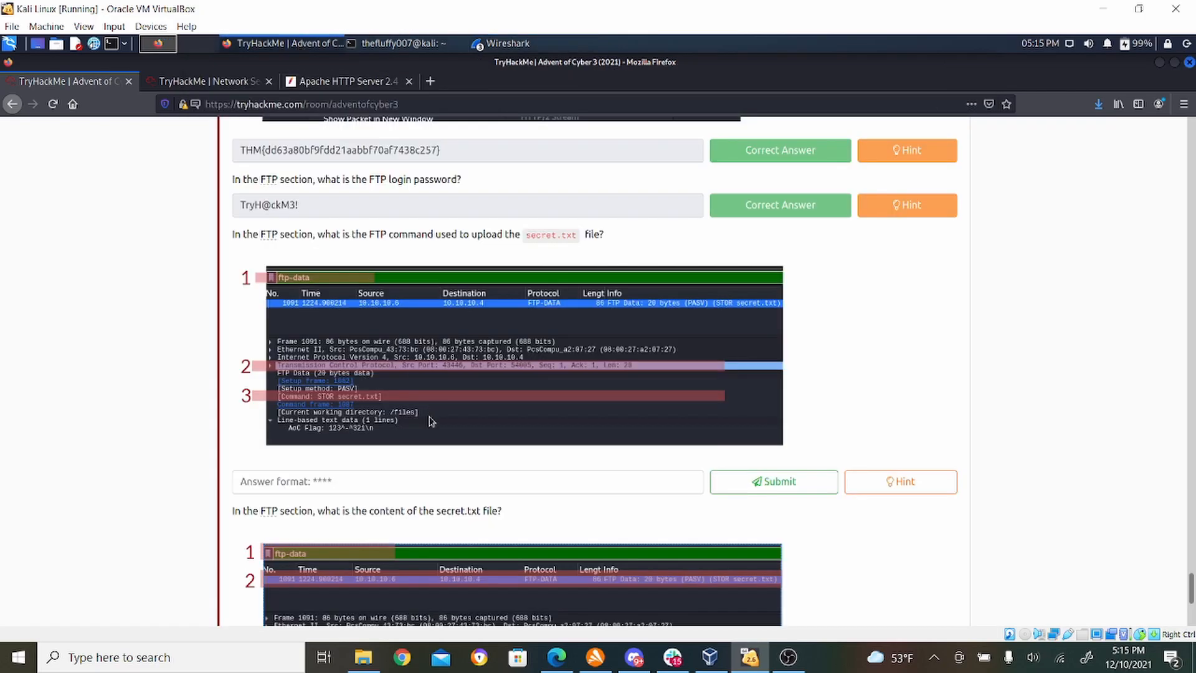
click(473, 479)
text(STOR)
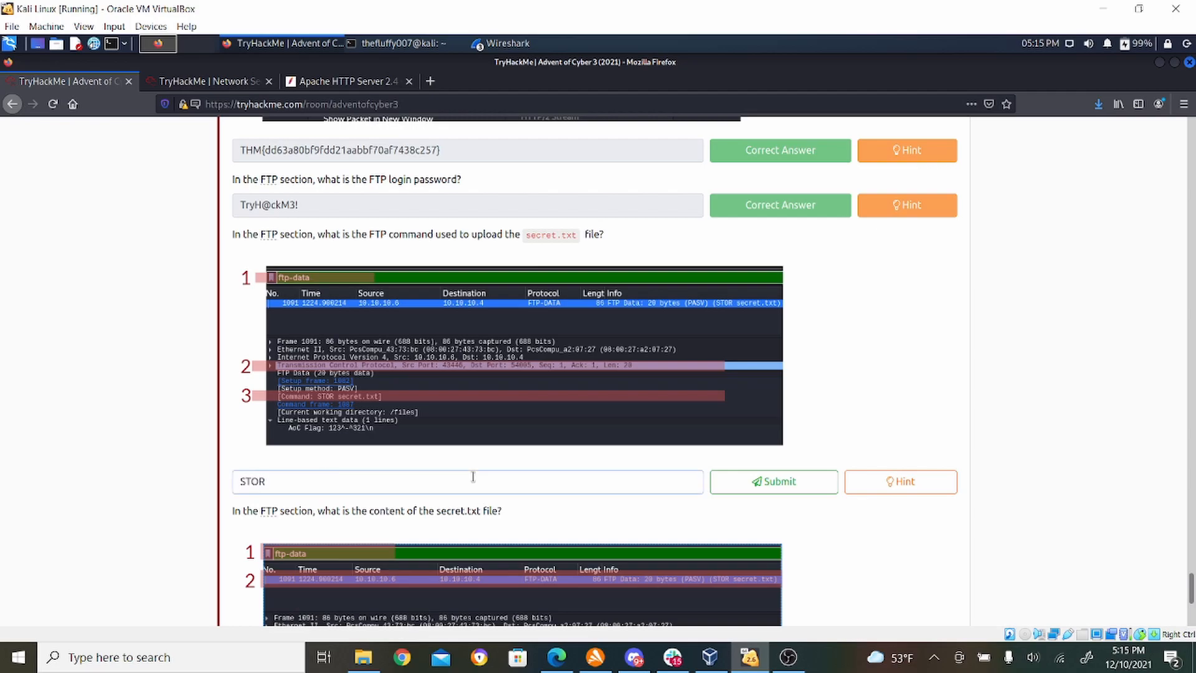
click(815, 478)
- Review Wireshark's followed FTP stream again, and return to Firefox to read the question about the content of secret.txt
click(516, 44)
click(521, 68)
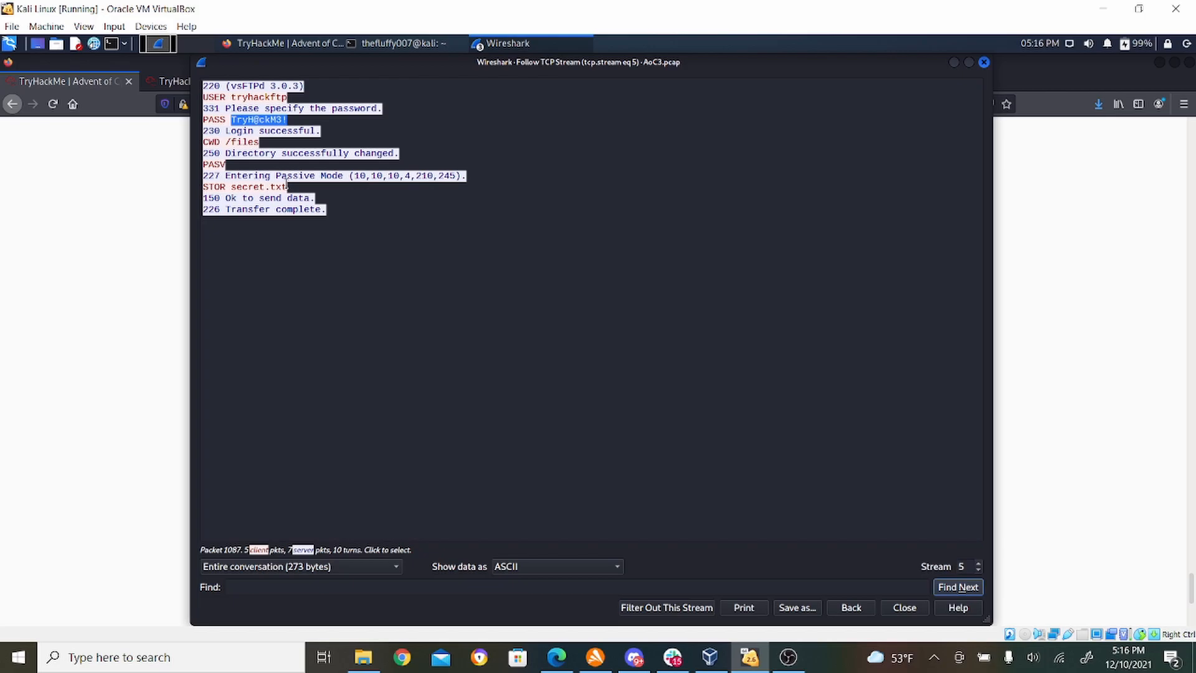
click(306, 46)
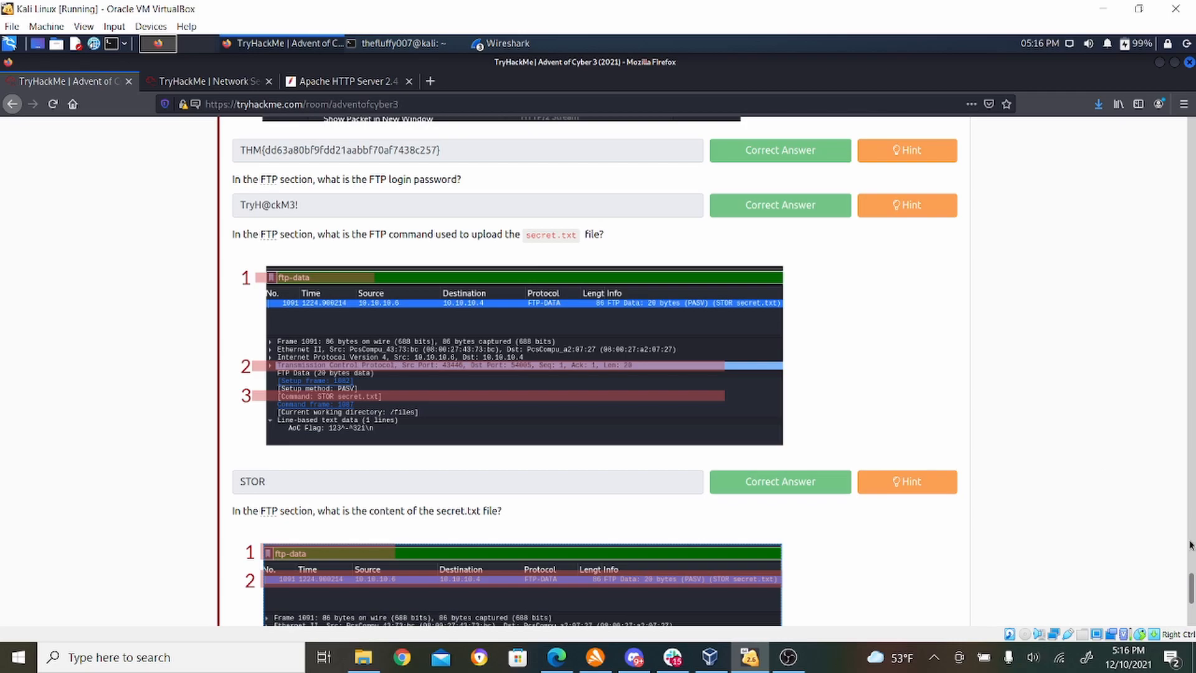
drag(1189, 590, 1191, 613)
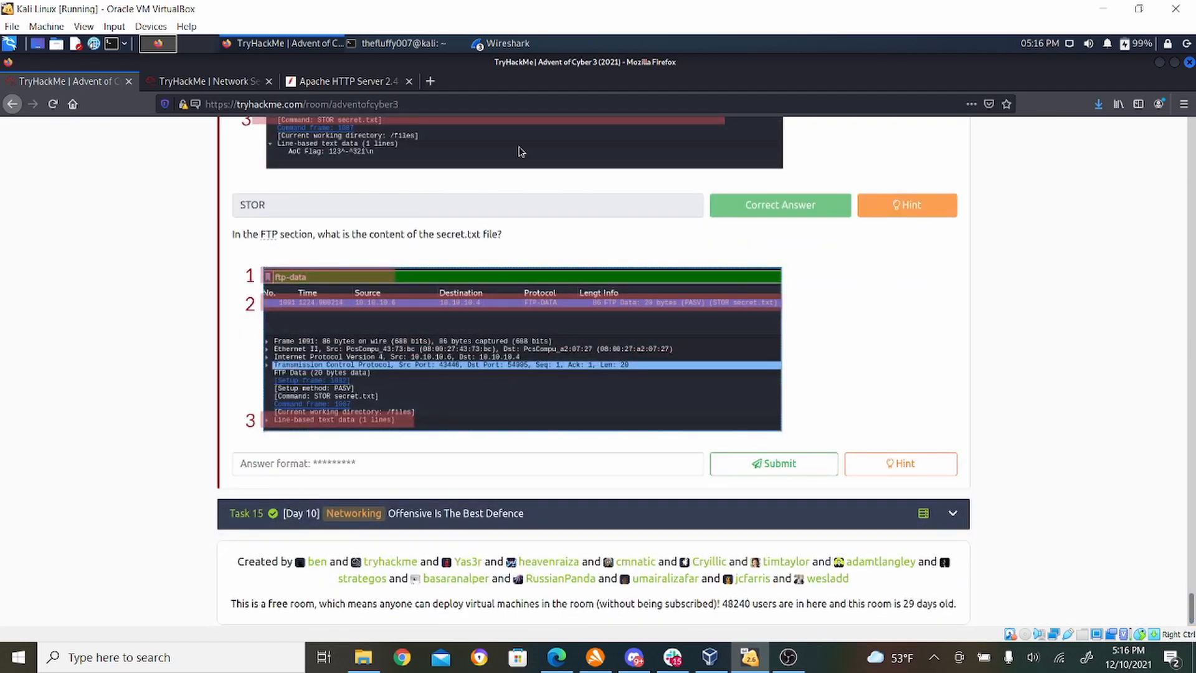
- Switch to the AoC3.pcap window in Wireshark and replace the stream filter with tcp.port == 21
click(507, 44)
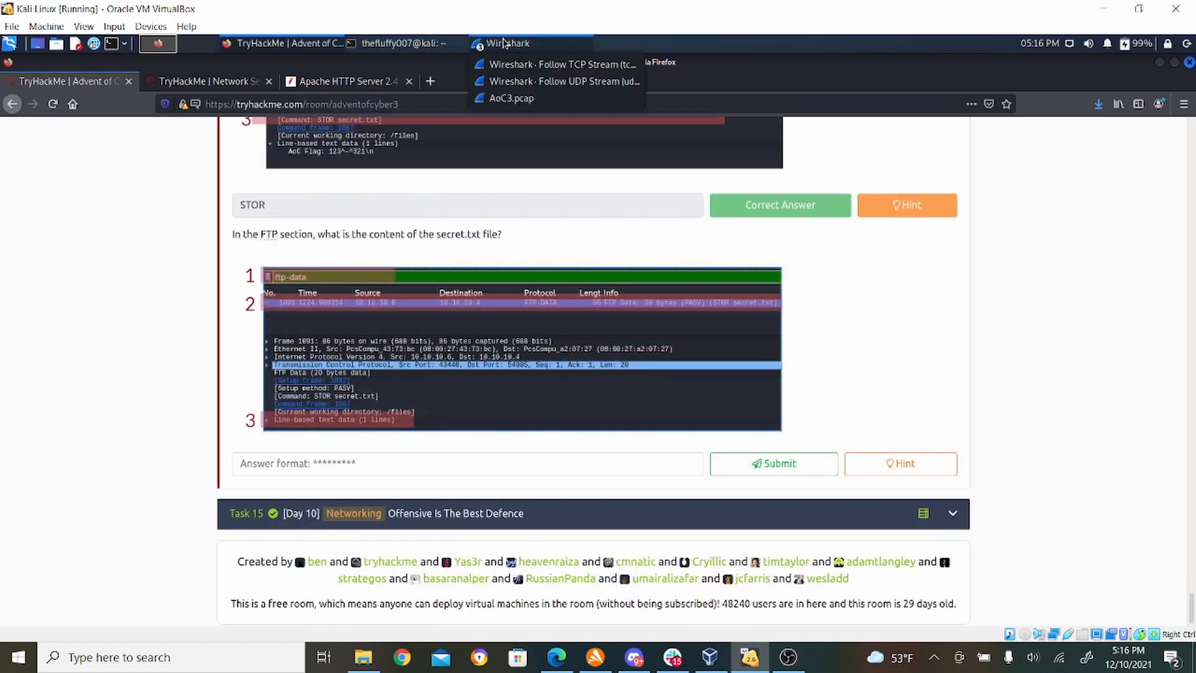
click(512, 98)
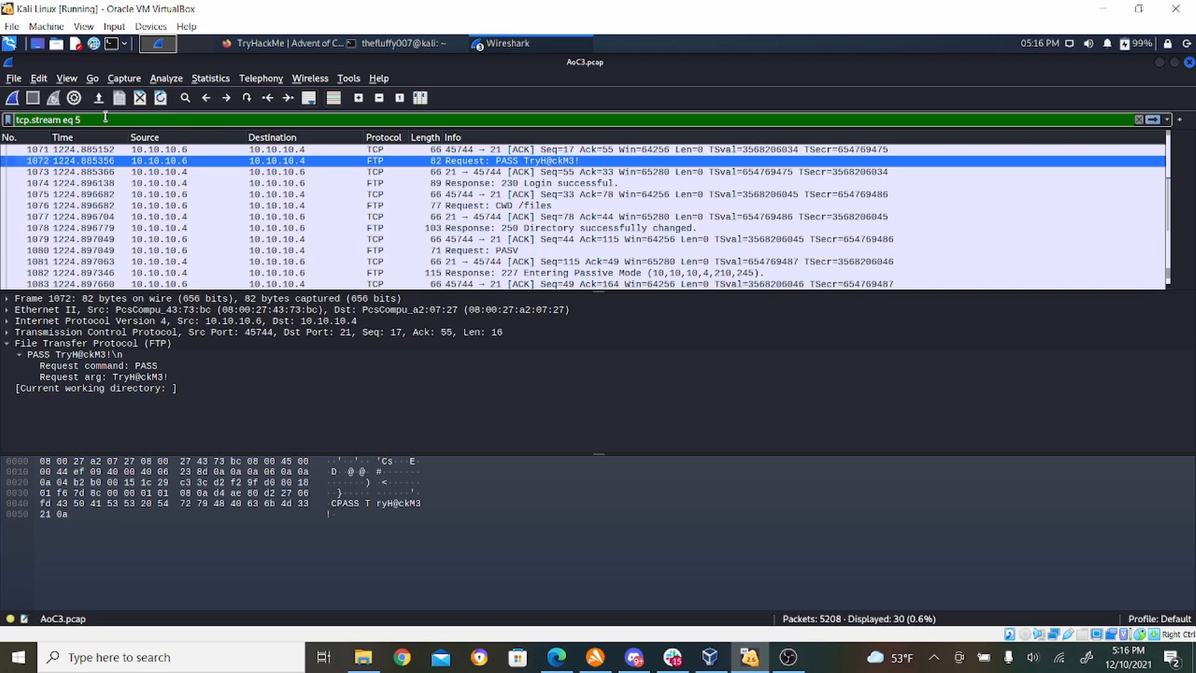
drag(106, 116, 7, 118)
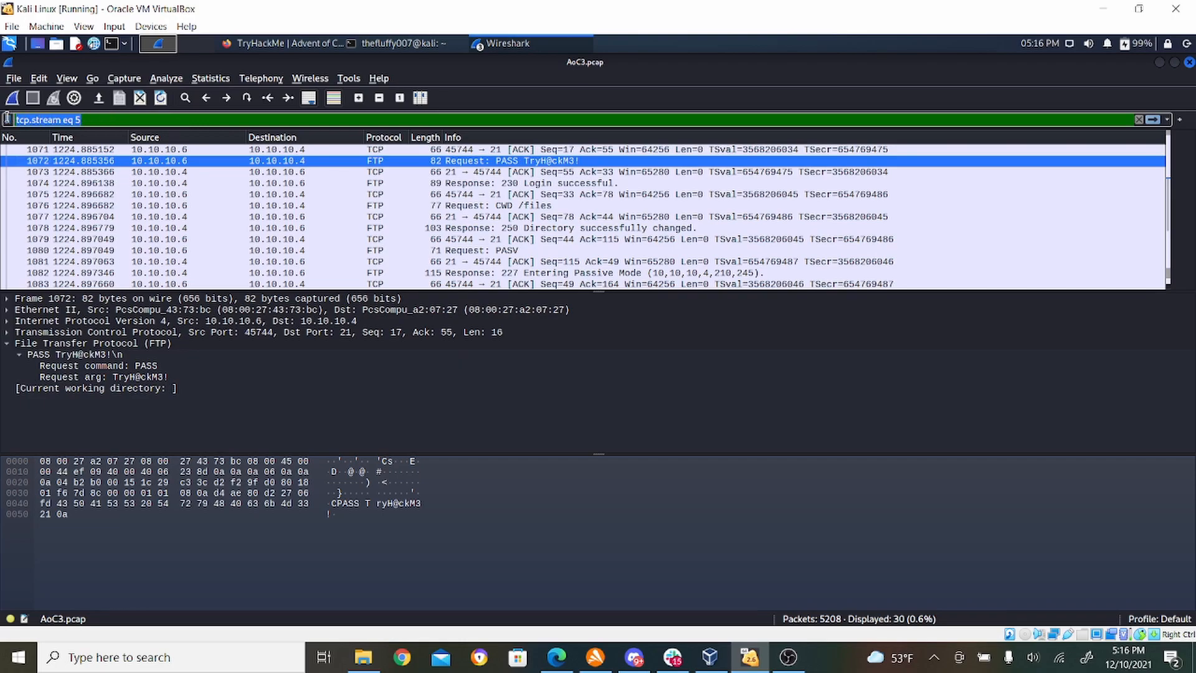
text(tcp)
key(Down)
key(Down)
key(Return)
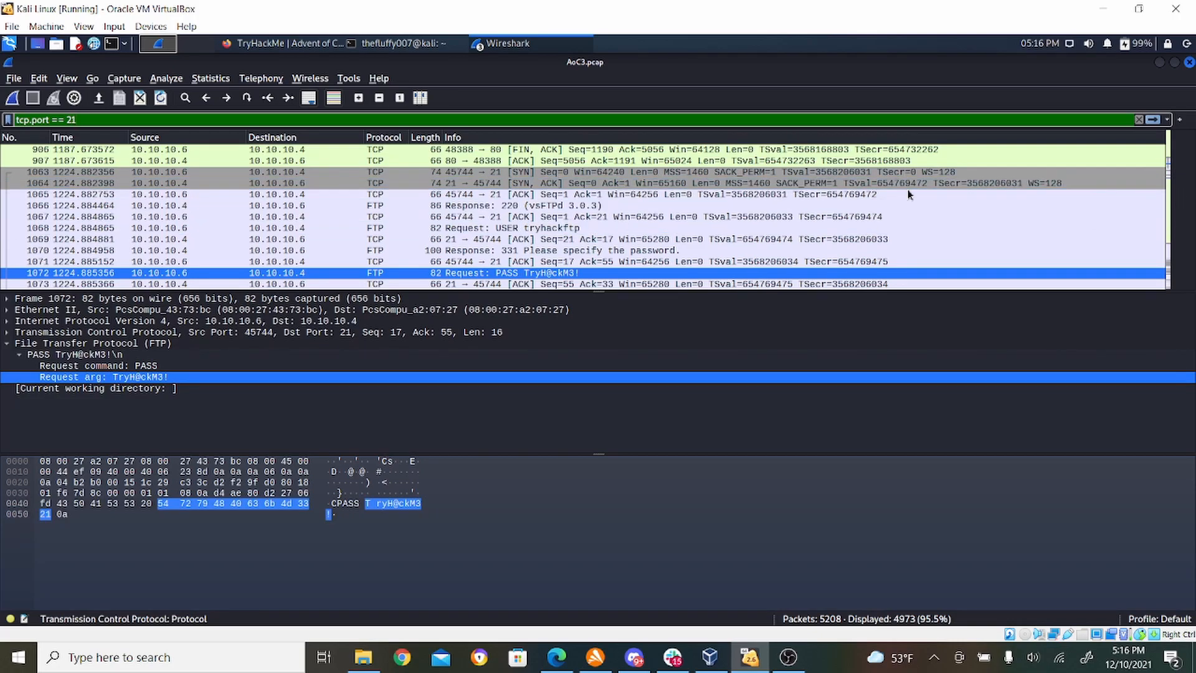
text(\)
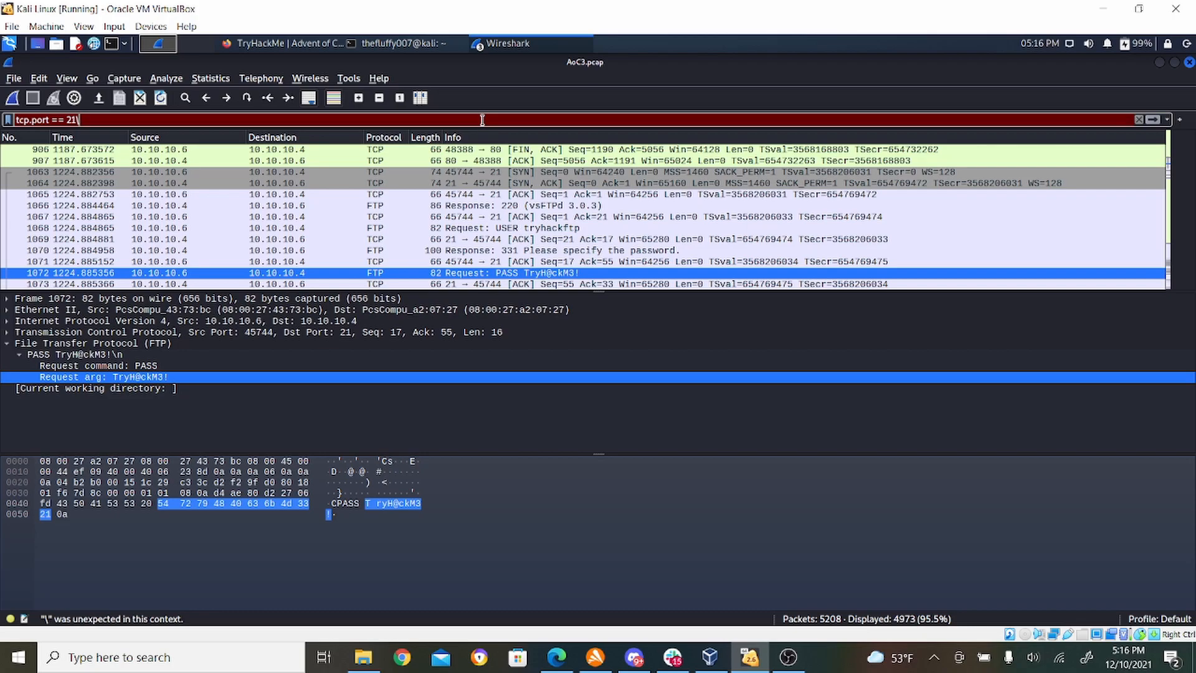
key(BackSpace)
key(Return)
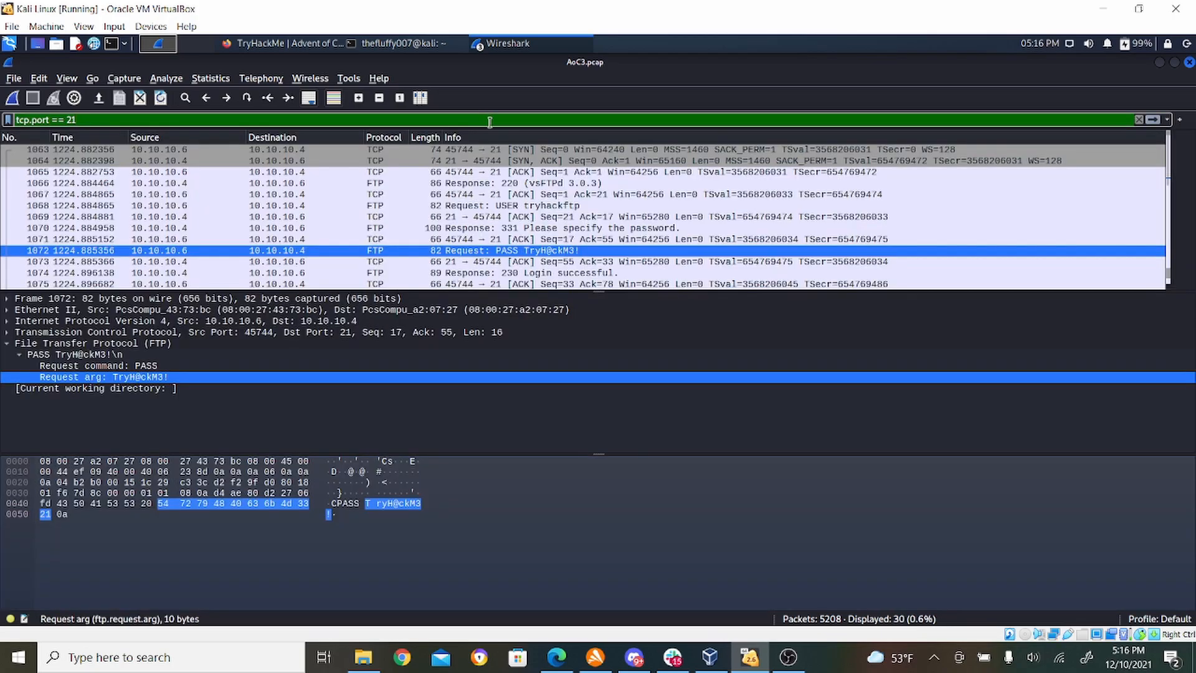
- Examine the FTP packets around the STOR secret.txt request, including the details of packet 1094 in a separate window
click(1171, 278)
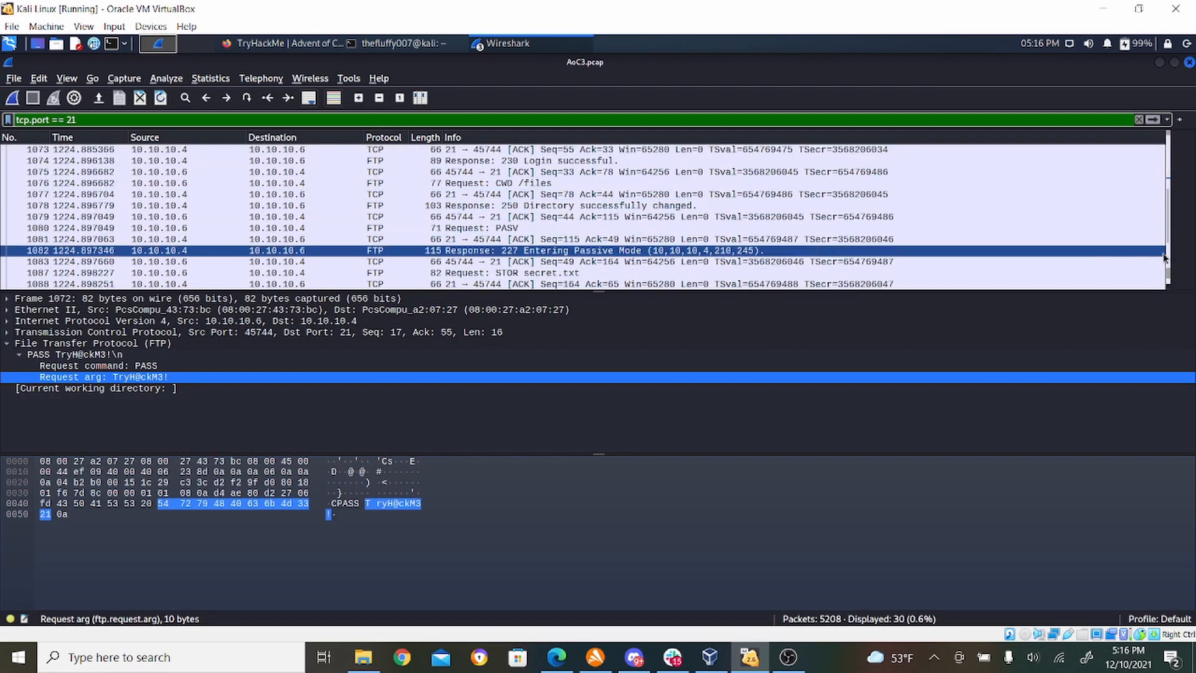
click(1171, 278)
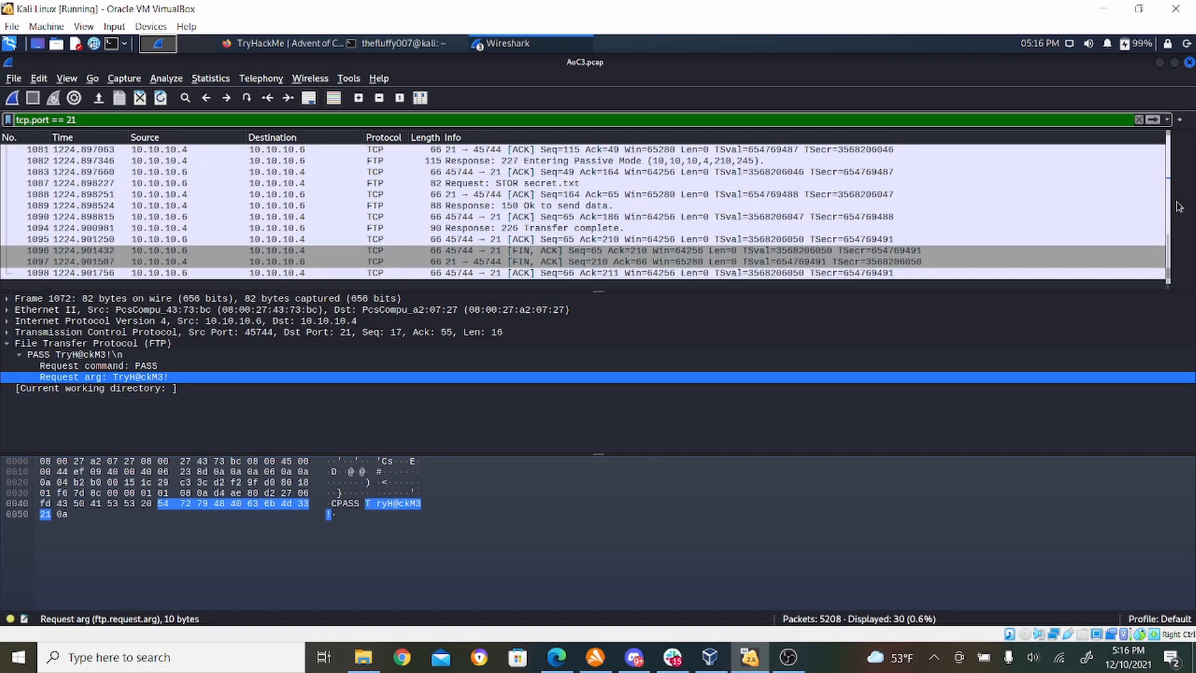
click(1171, 156)
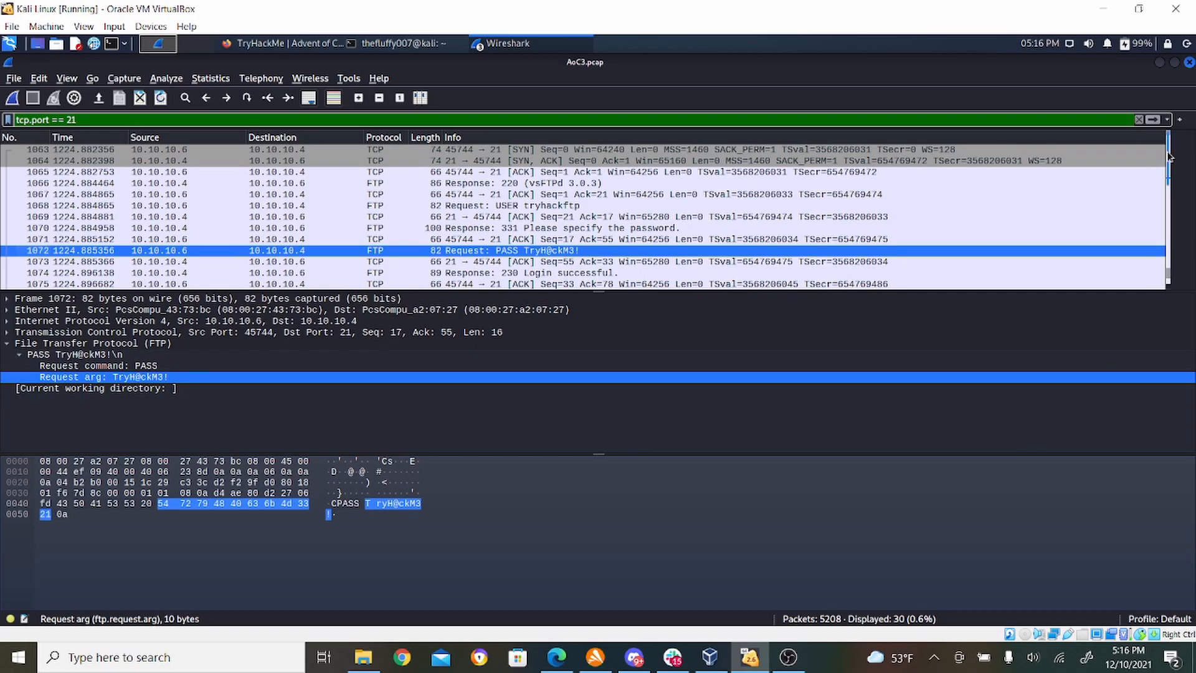
drag(1169, 175, 1183, 278)
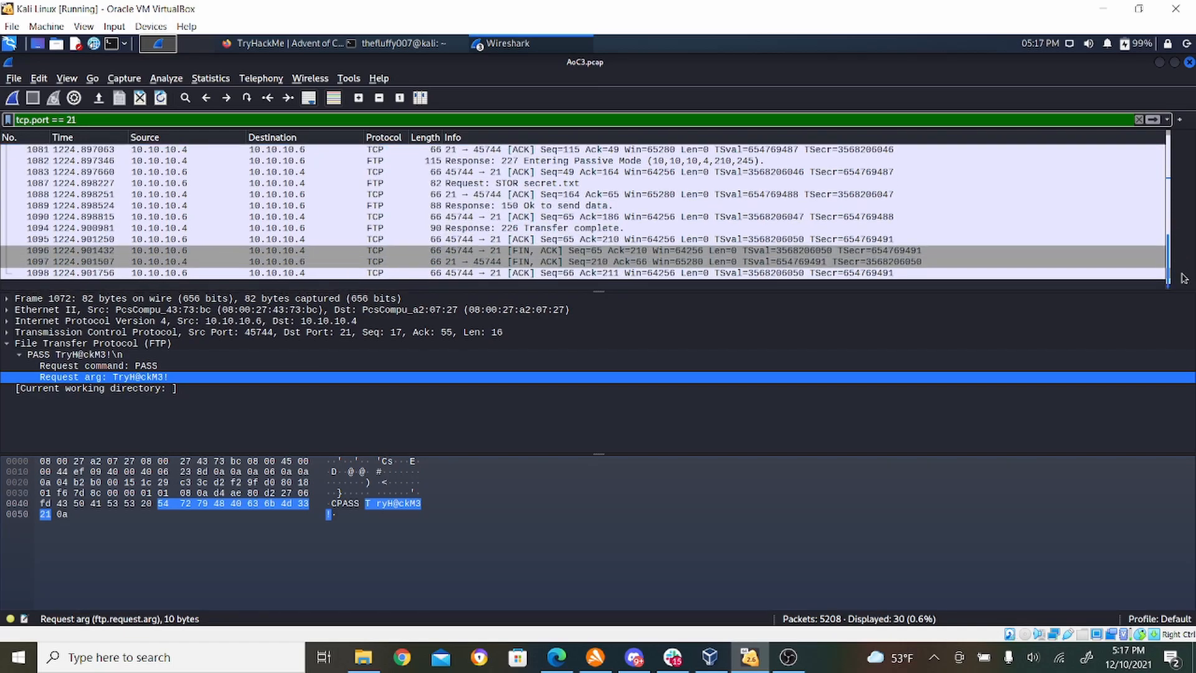
click(681, 195)
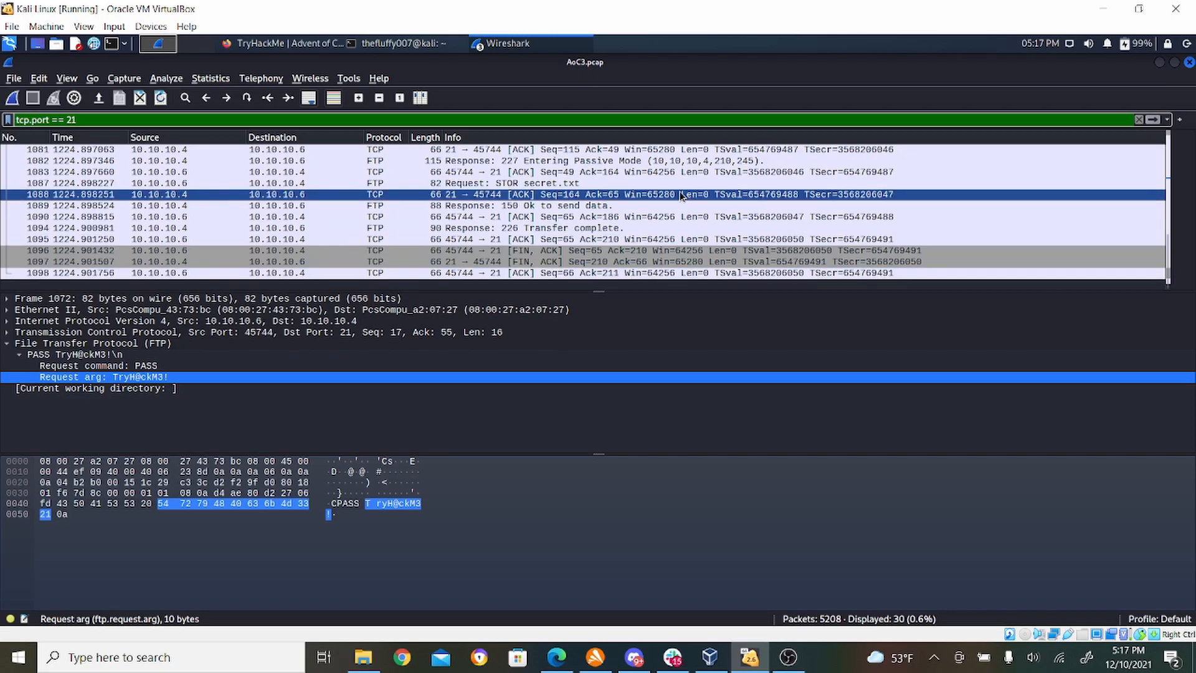
key(Up)
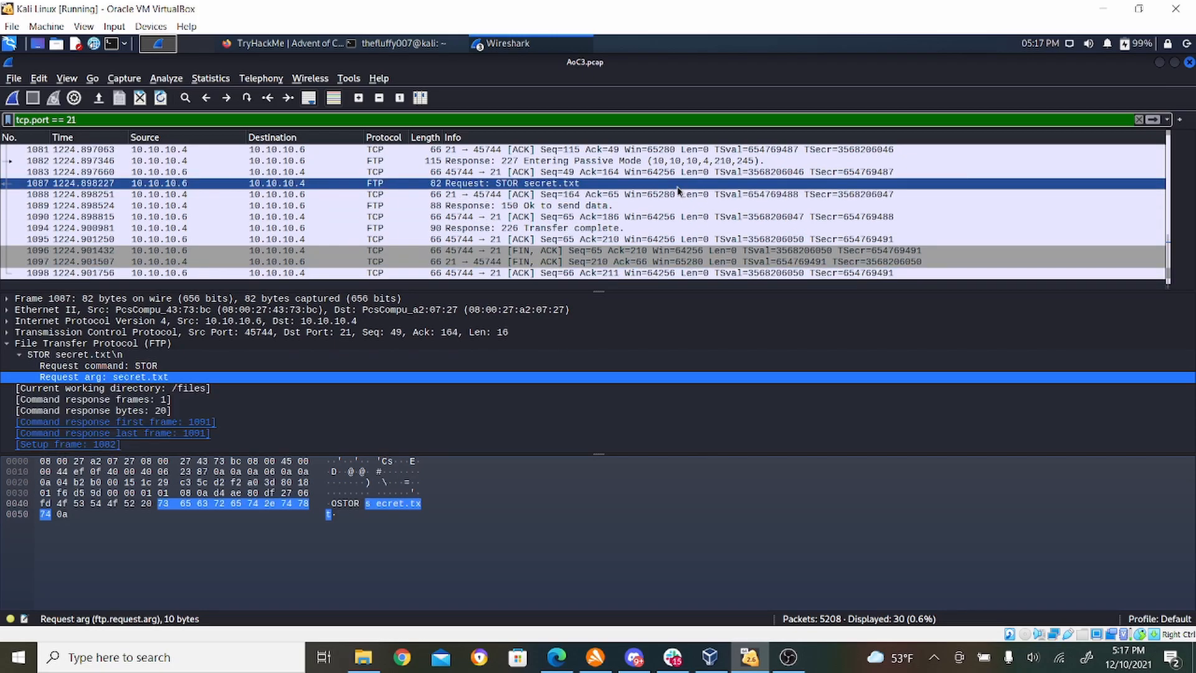
click(670, 228)
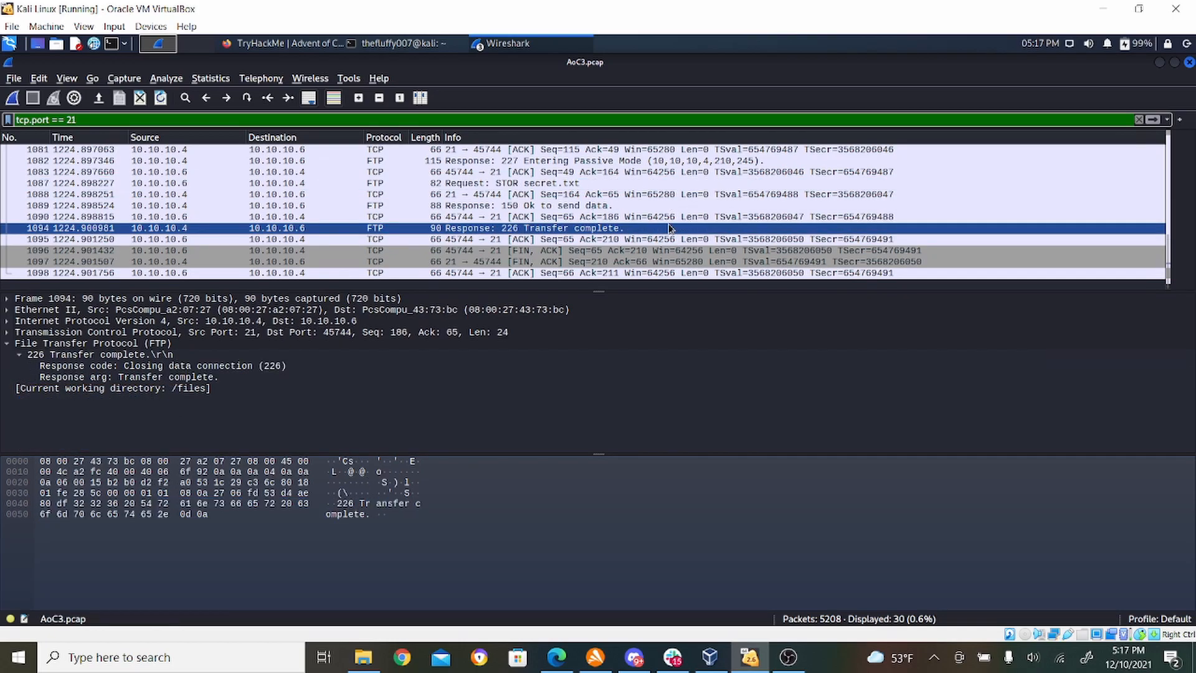
double_click(670, 228)
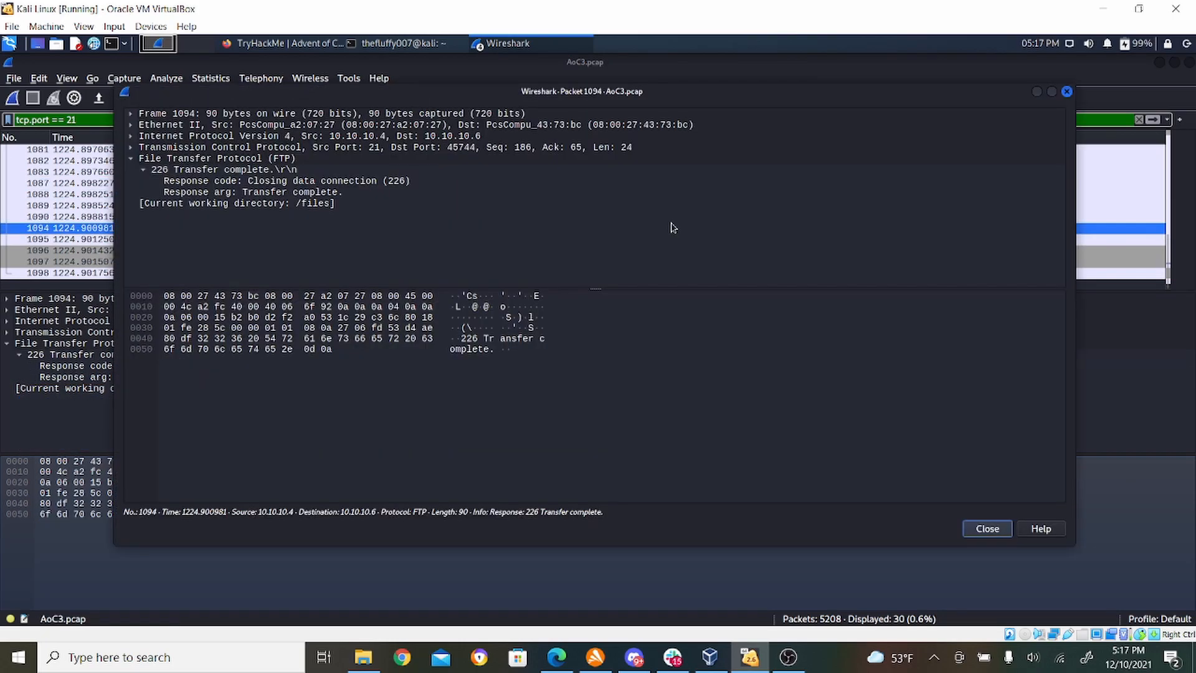
click(1067, 92)
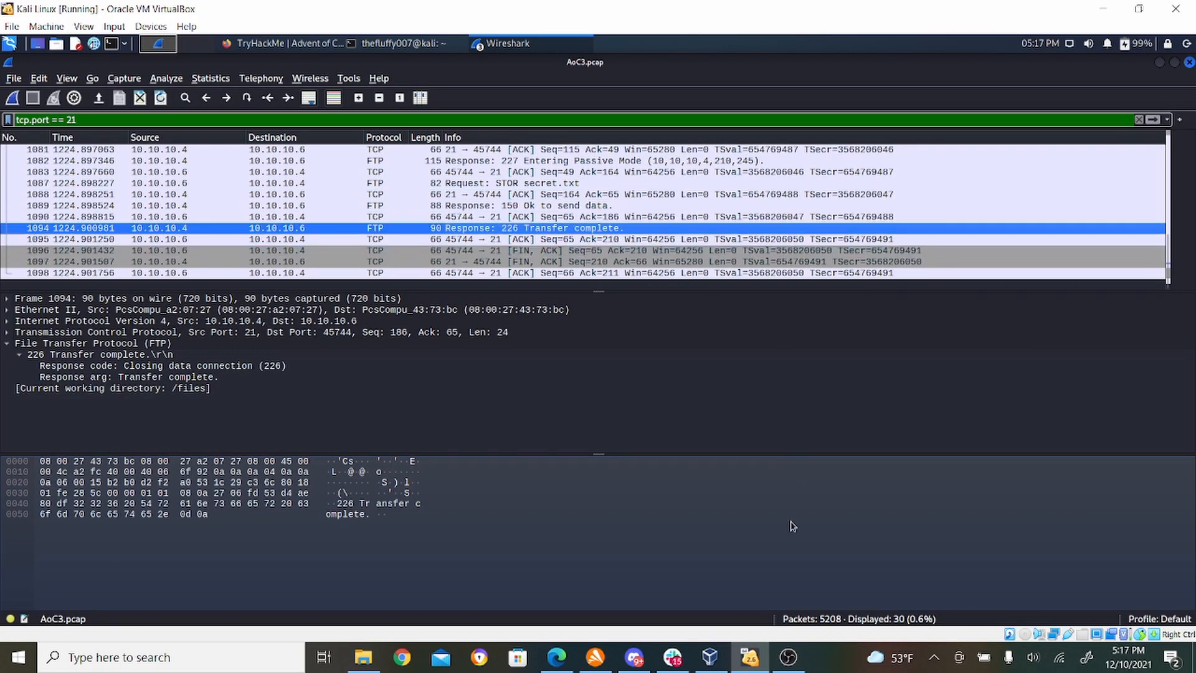
- Check the filter shown for the secret.txt question in Firefox, and apply ftp-data as the display filter to AoC3.pcap in Wireshark
click(269, 44)
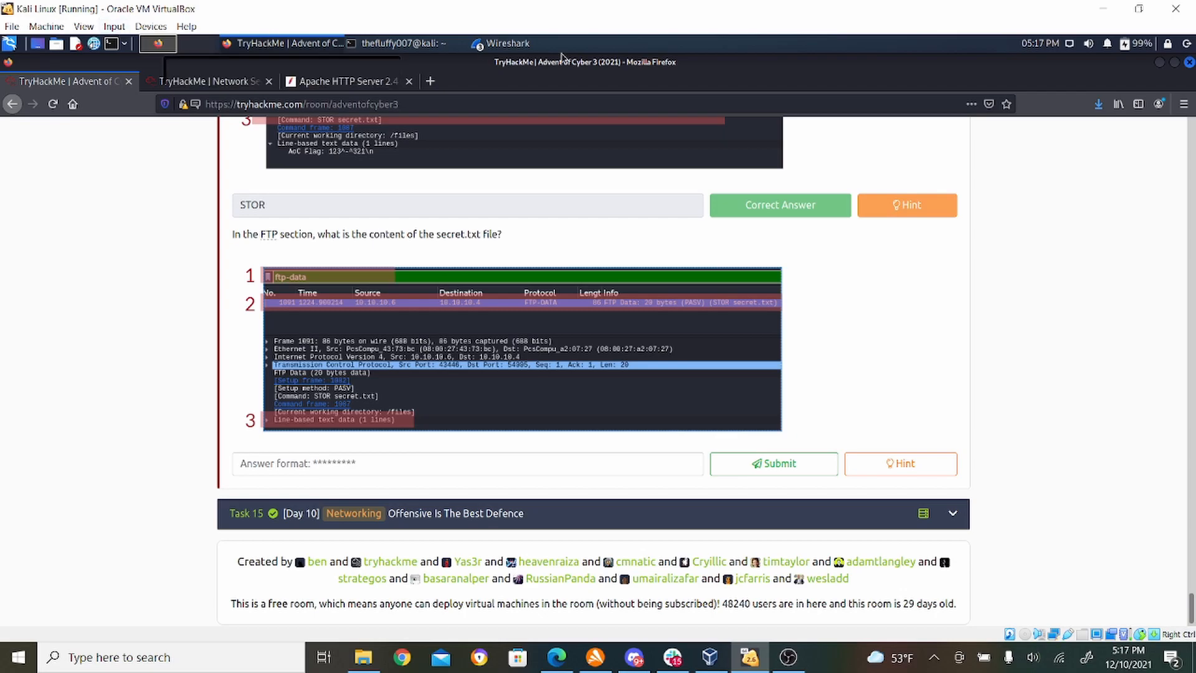
click(523, 49)
click(511, 98)
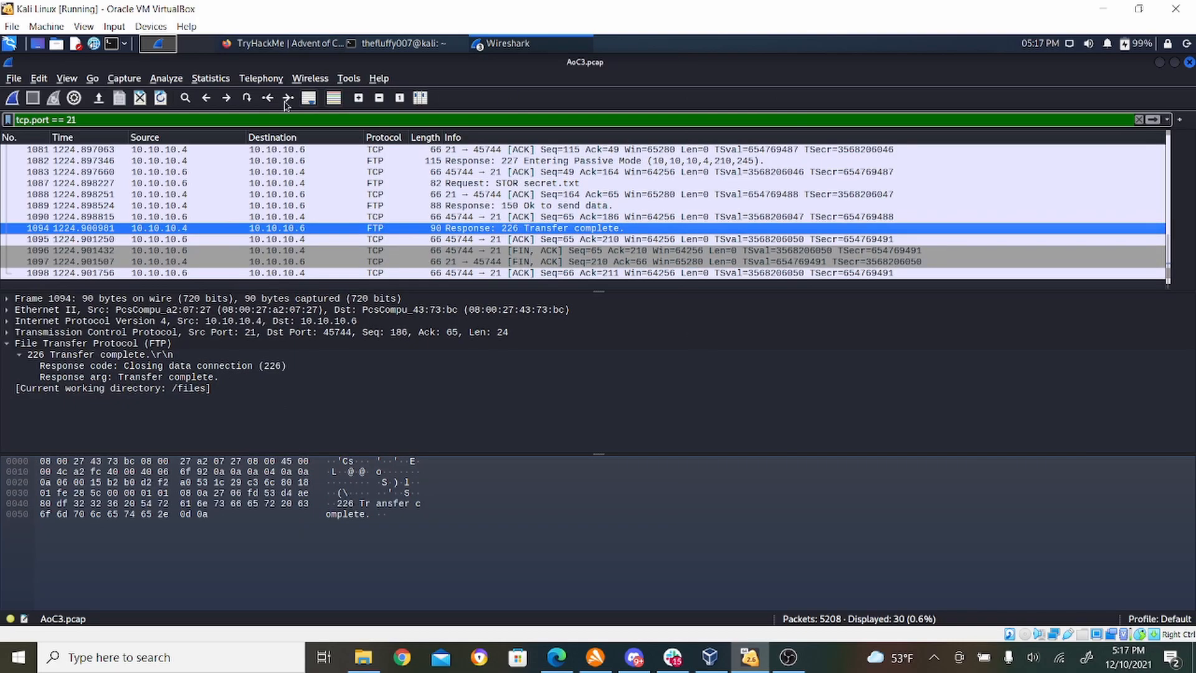
text(ftp-dat)
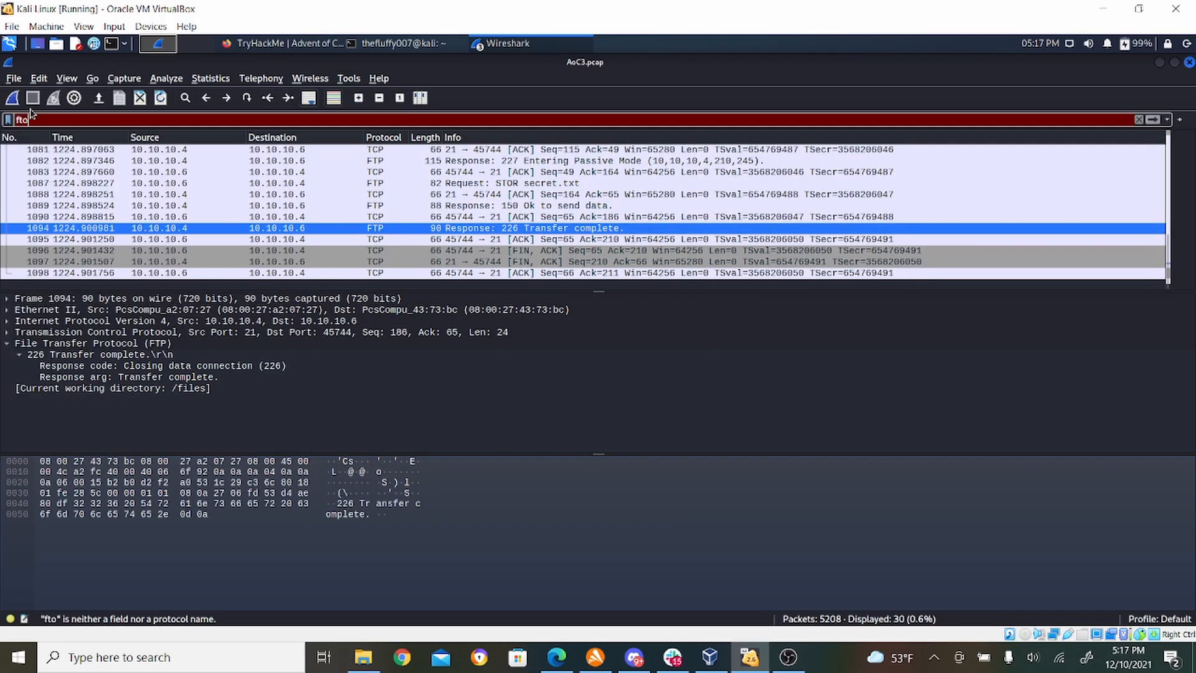
text(a)
key(Return)
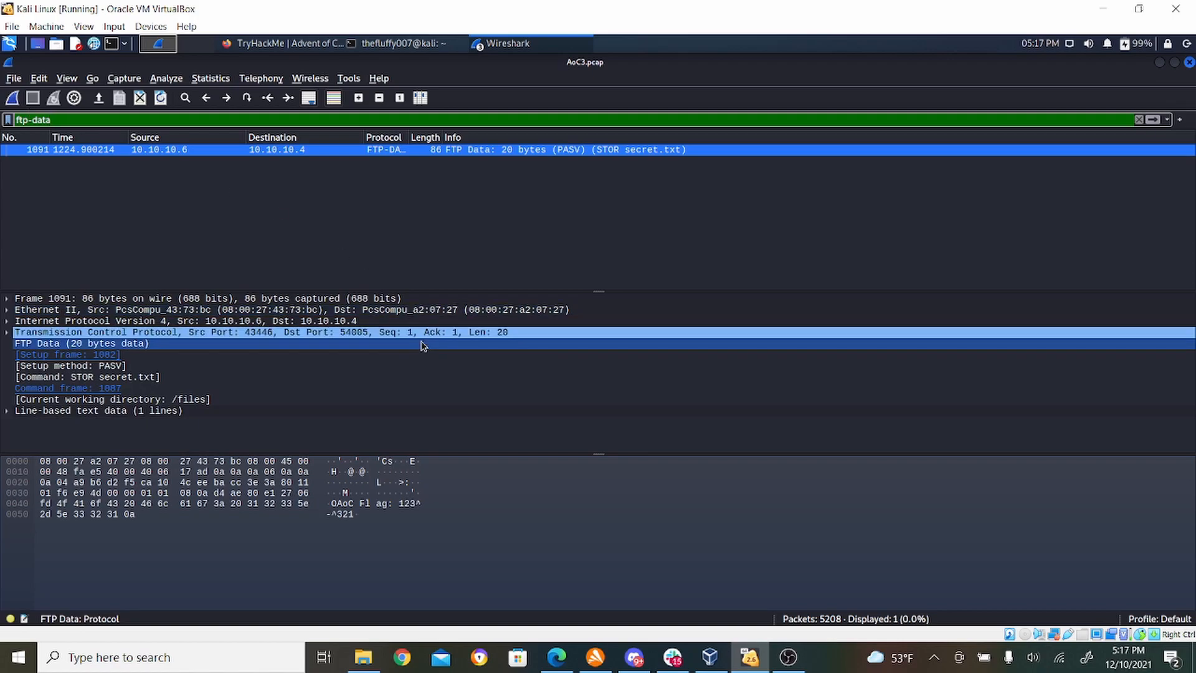
- Follow the TCP stream of the FTP data packet 1091 to show the content of secret.txt
right_click(286, 151)
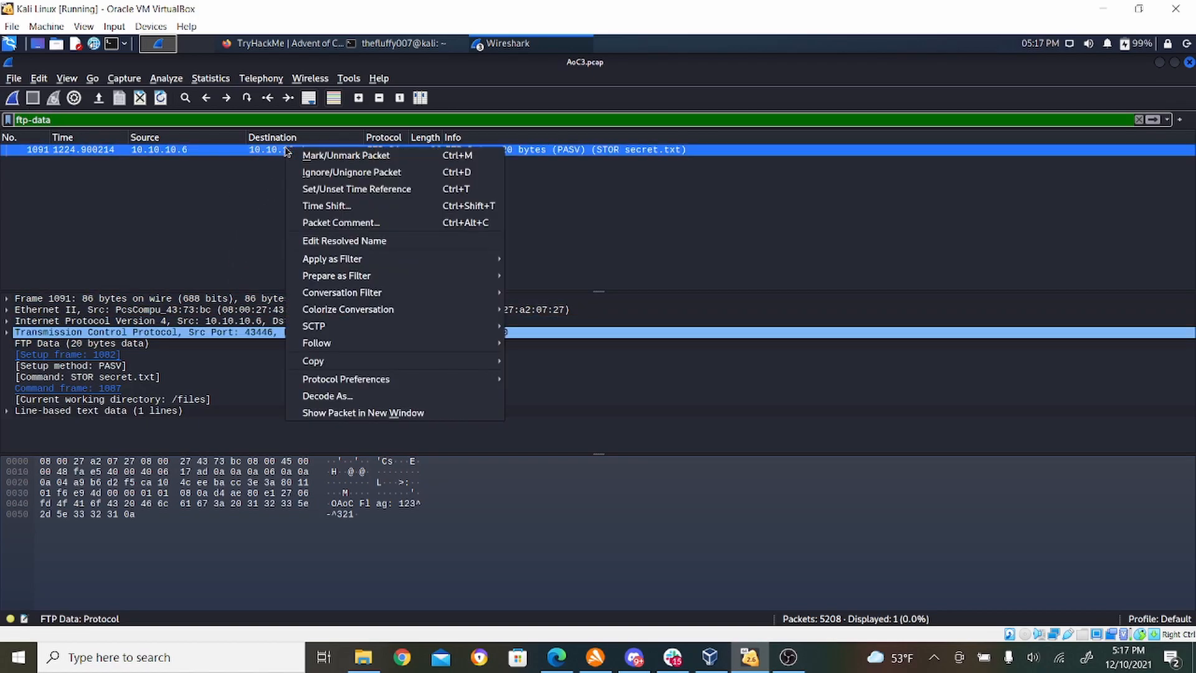
mouse_move(414, 346)
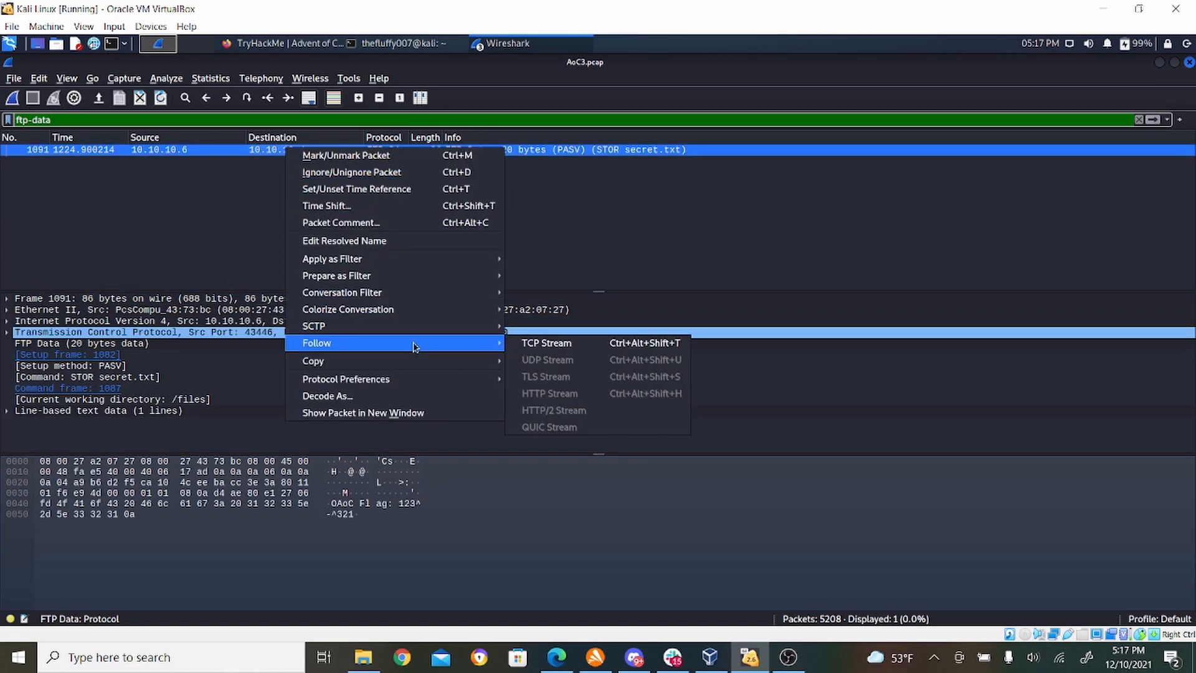
click(574, 344)
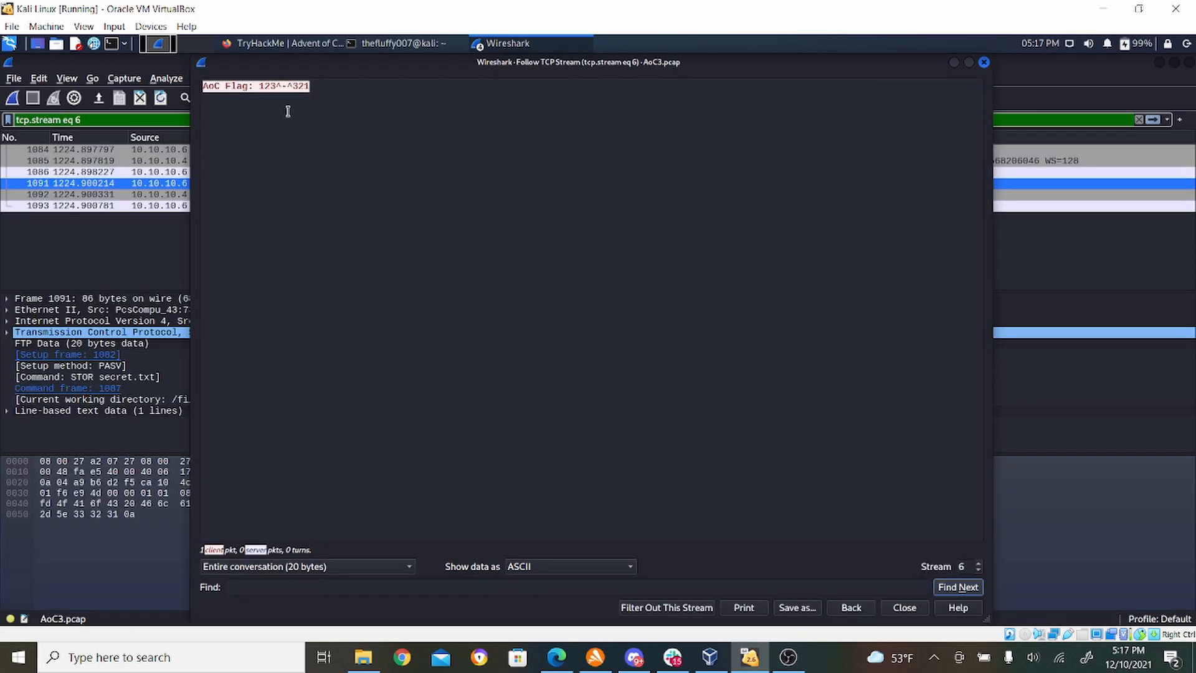
drag(260, 88, 308, 86)
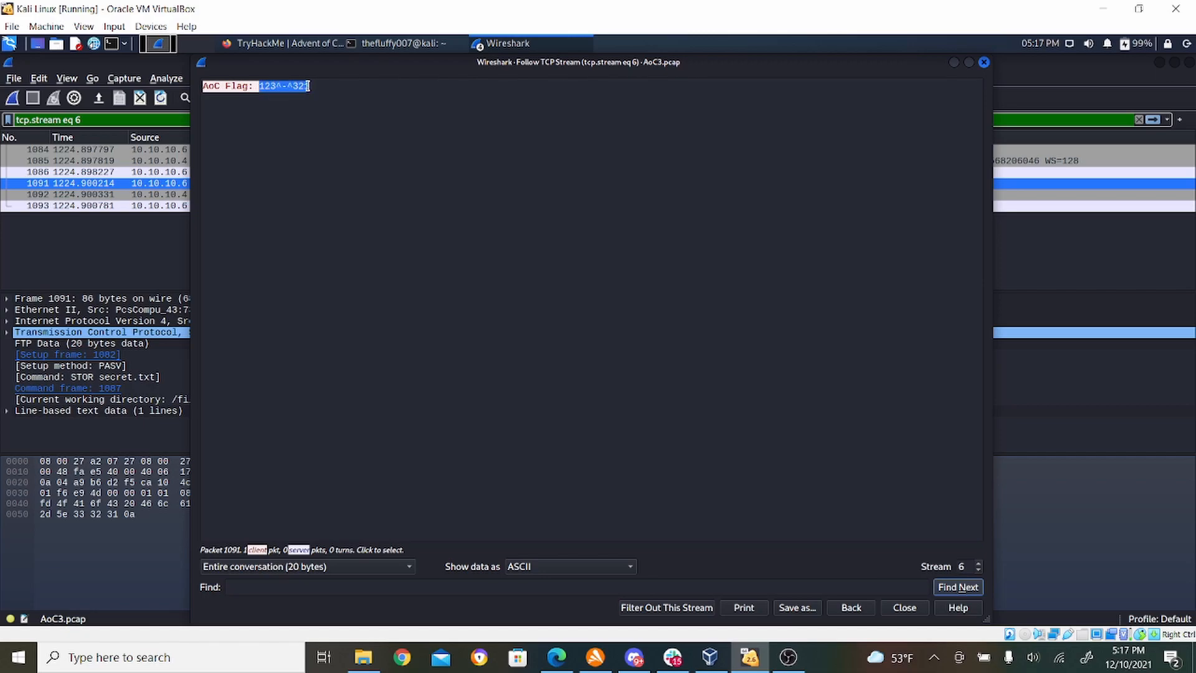
right_click(308, 86)
click(323, 95)
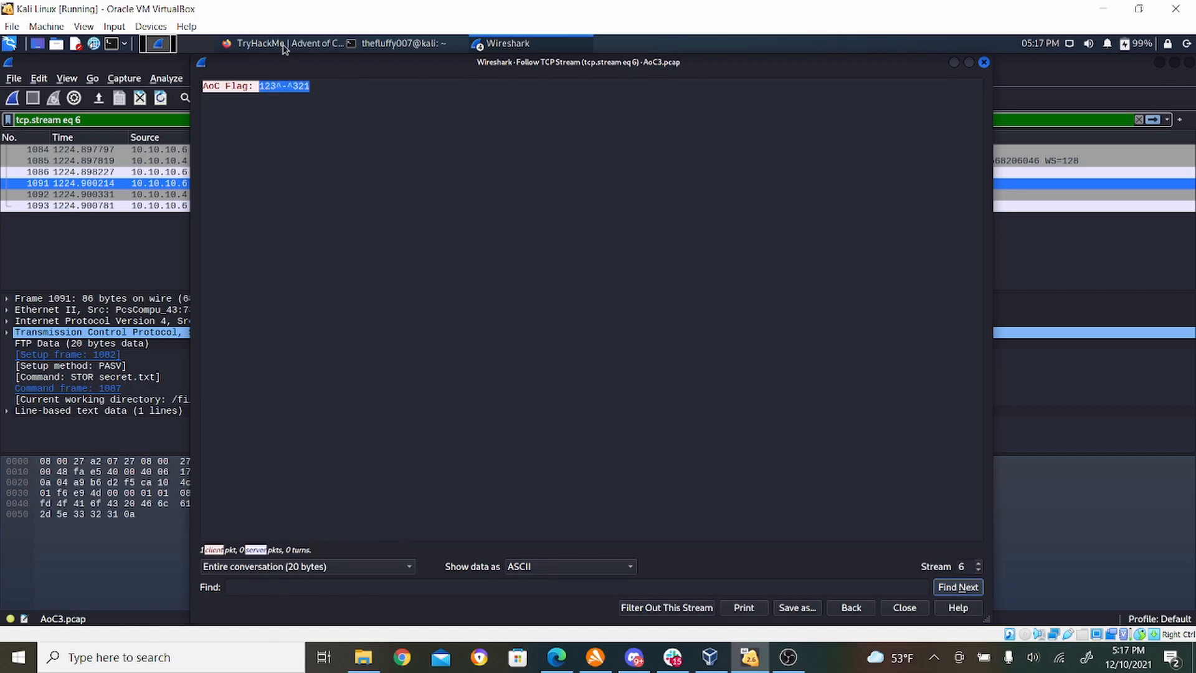
click(282, 45)
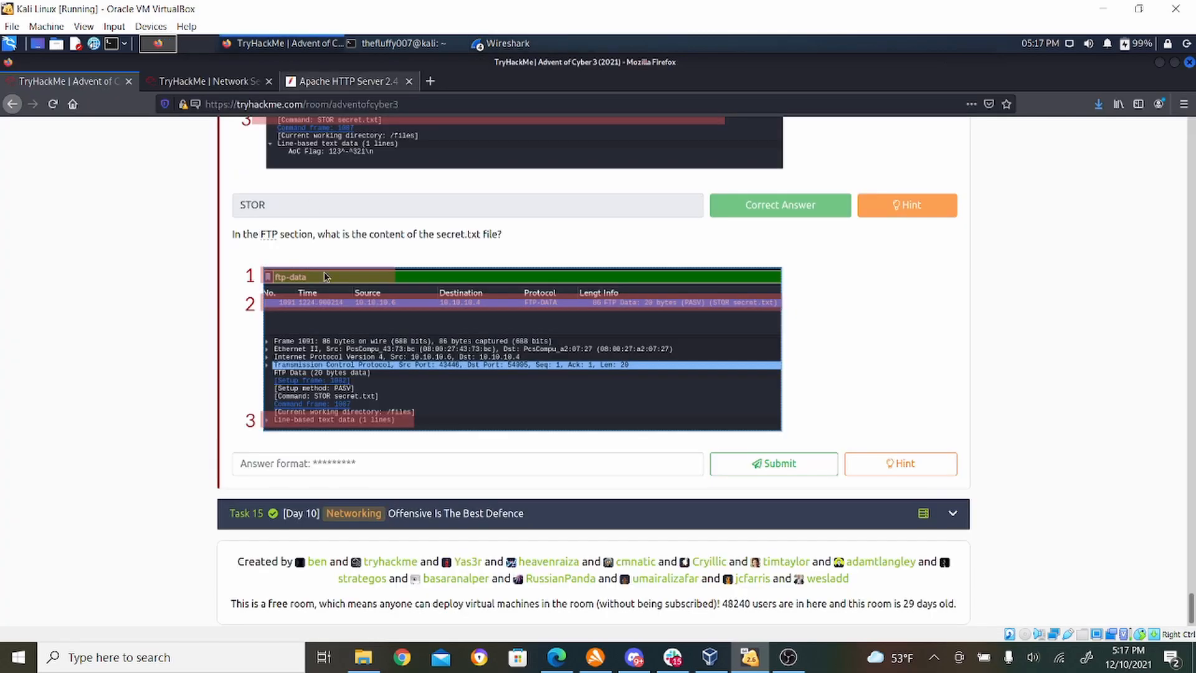
right_click(342, 466)
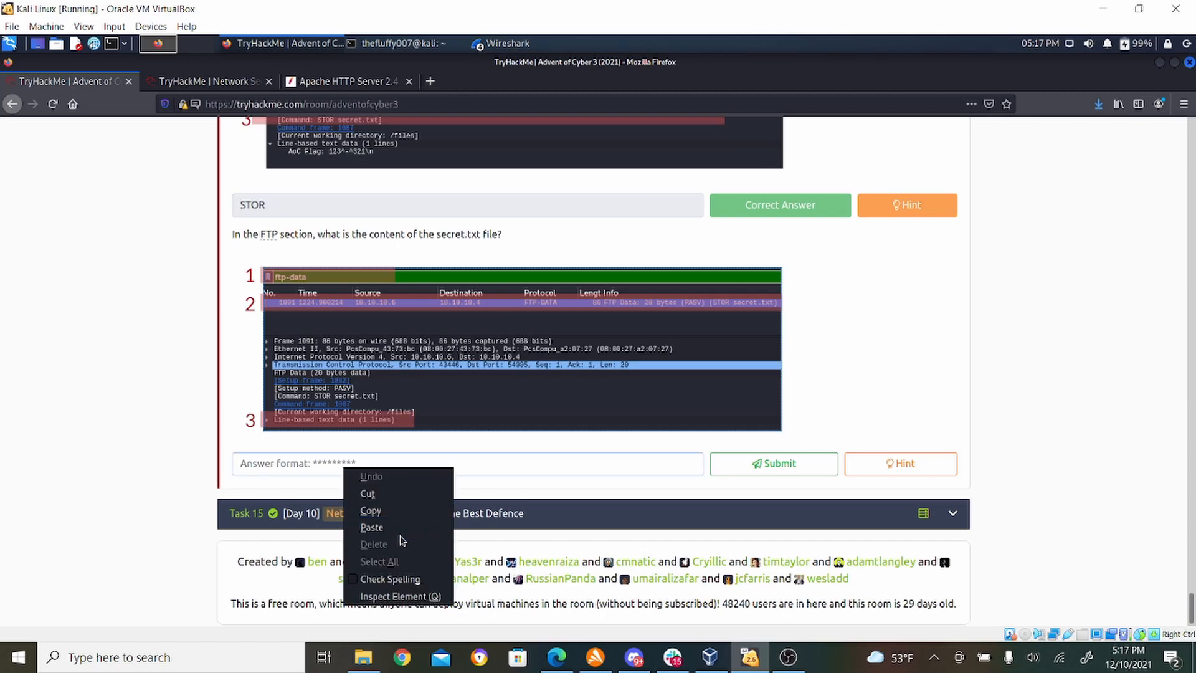
click(372, 527)
click(759, 468)
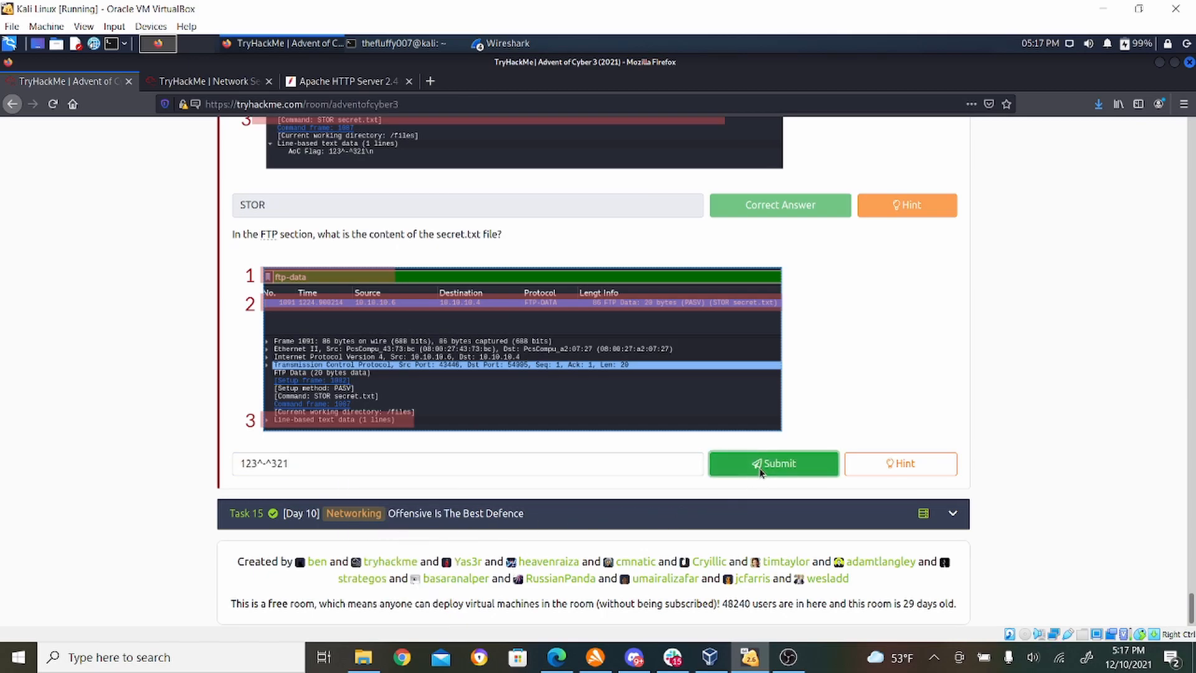